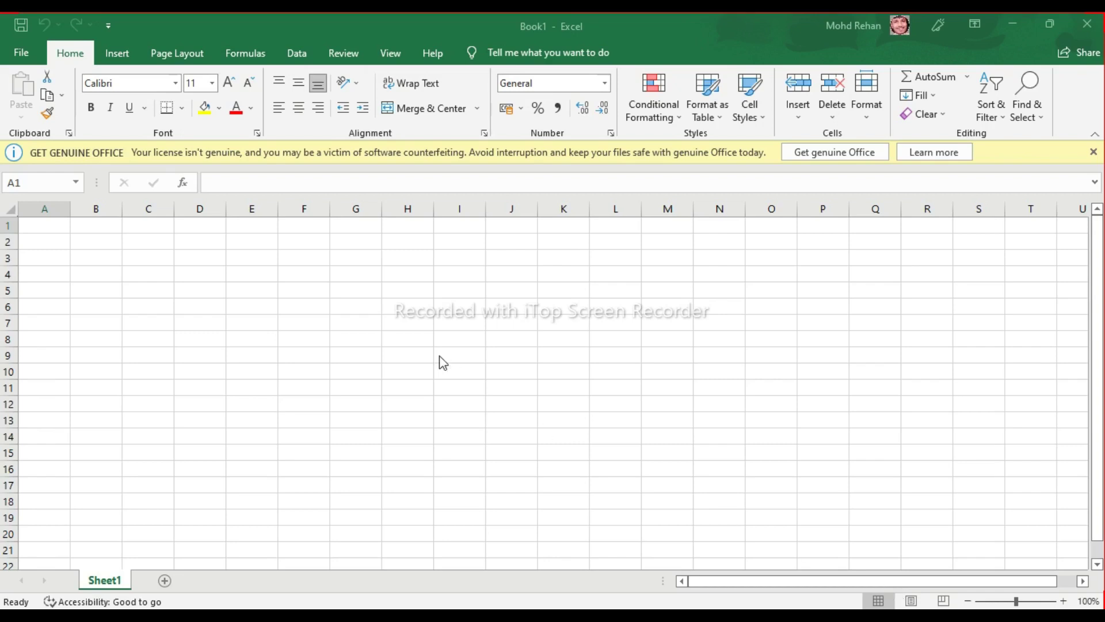
- Enter the heading 'S No.' in cell A1
left_click(53, 222)
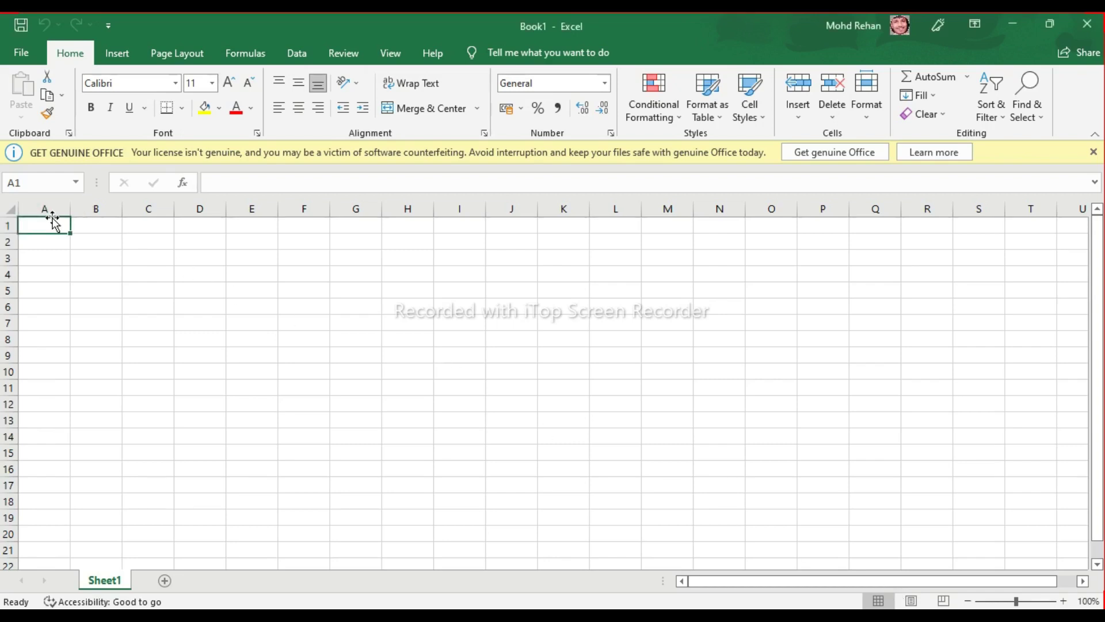
type("S")
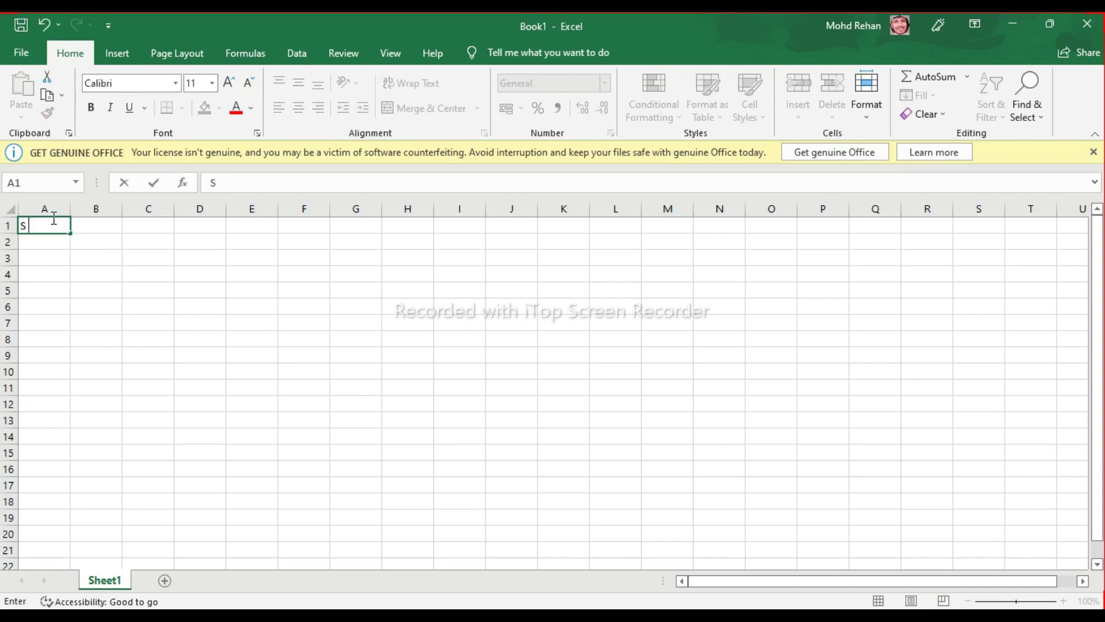
type(" No")
type(".")
key("Return")
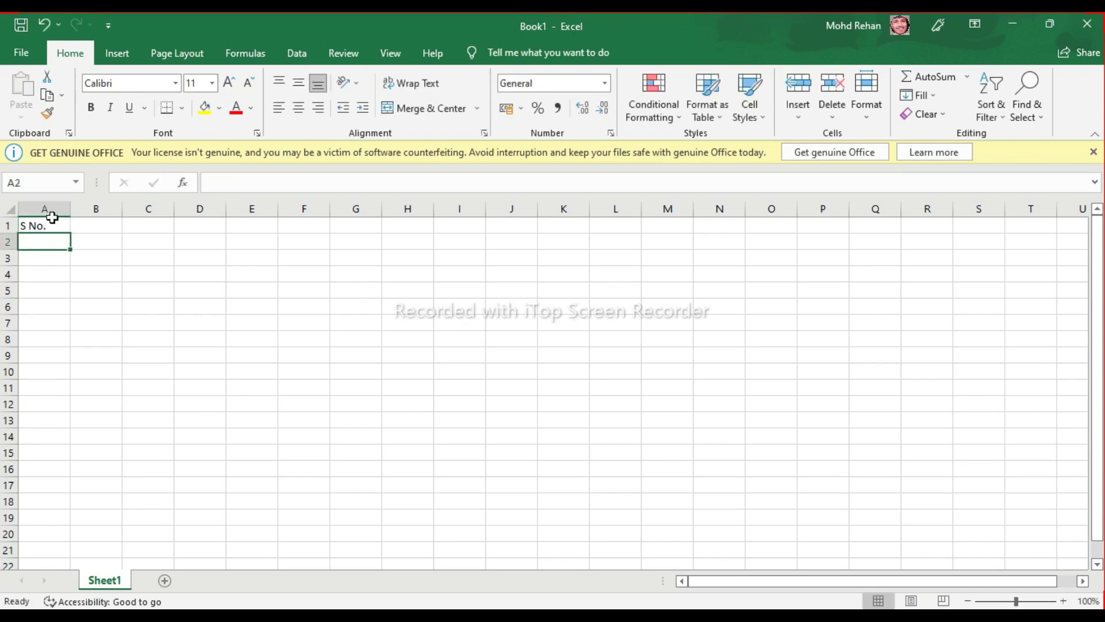
- List serial numbers 1 through 7 down cells A2 to A8
type("1")
key("Return")
type("2")
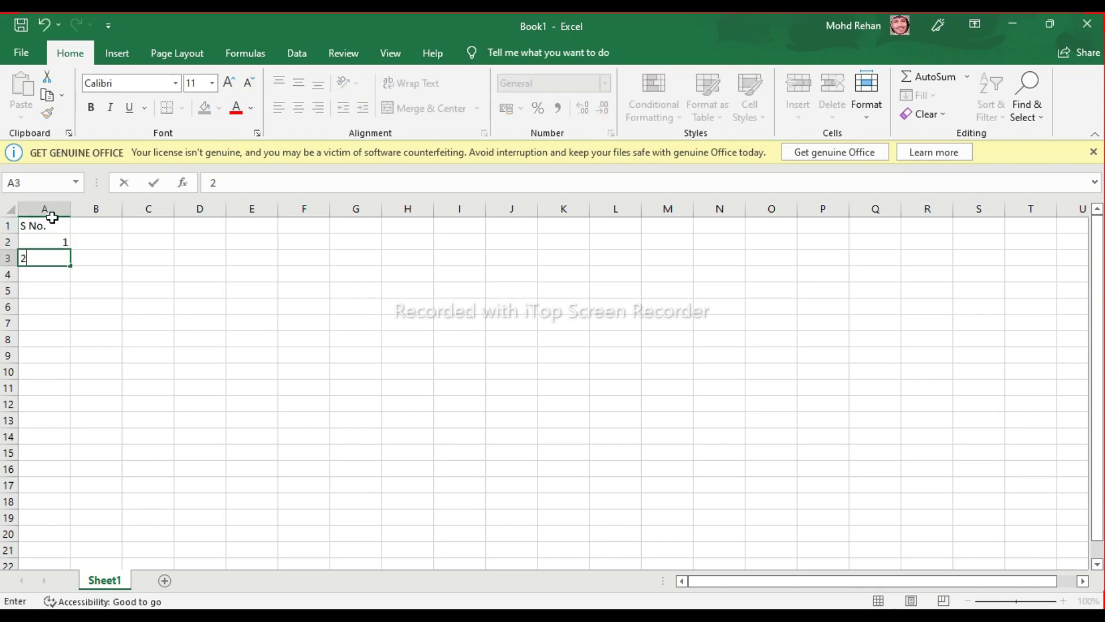
key("Return")
type("3")
key("Return")
type("4")
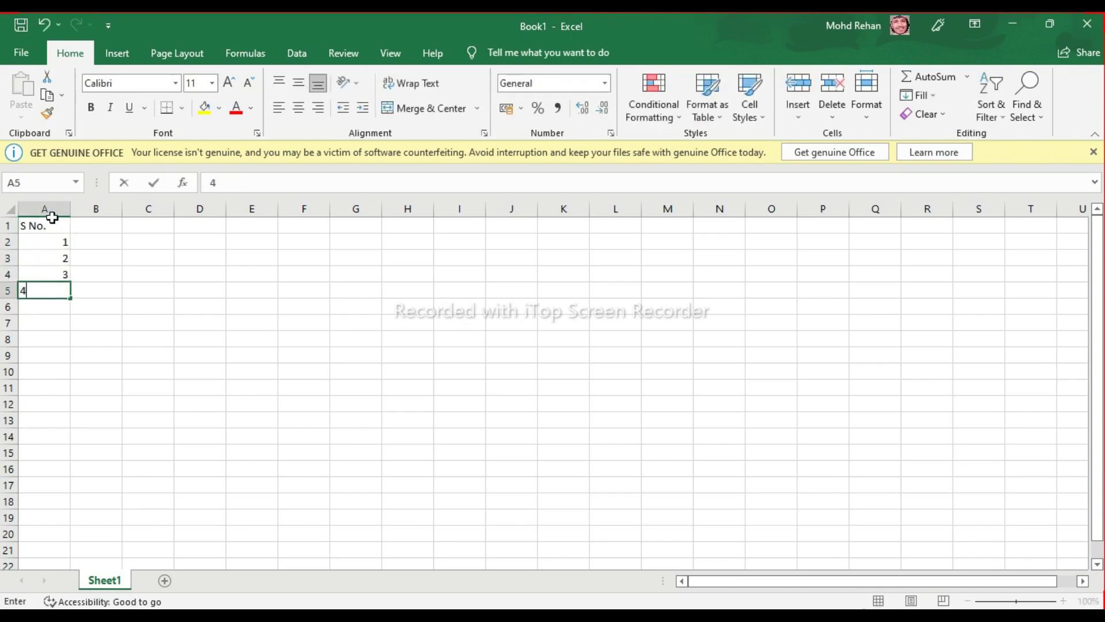
key("Return")
type("5")
key("Return")
type("6")
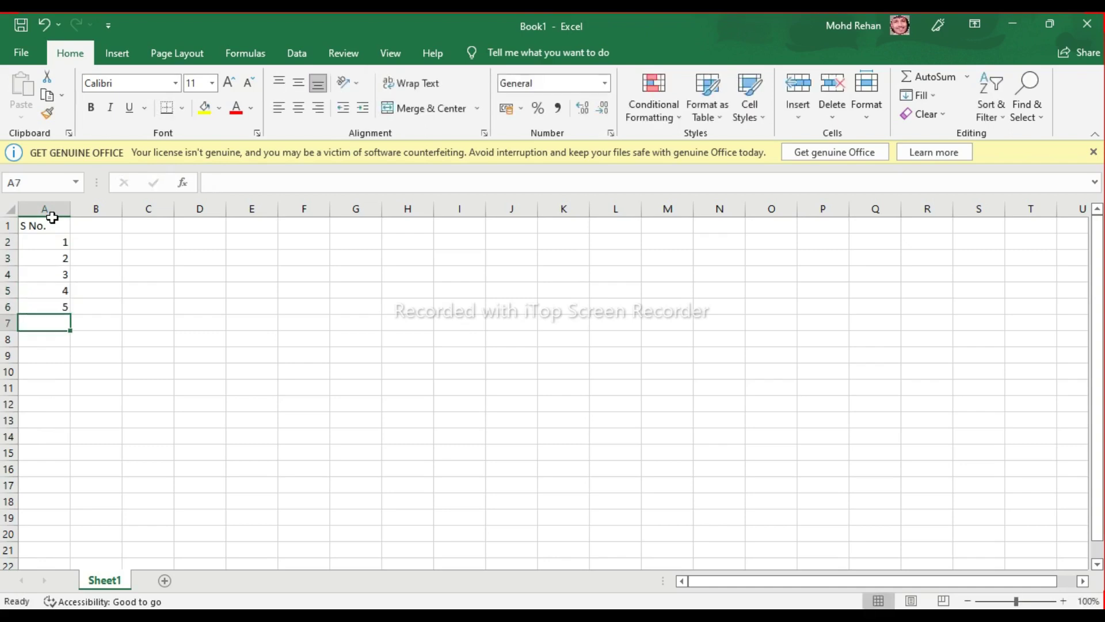
key("Return")
type("7")
key("Return")
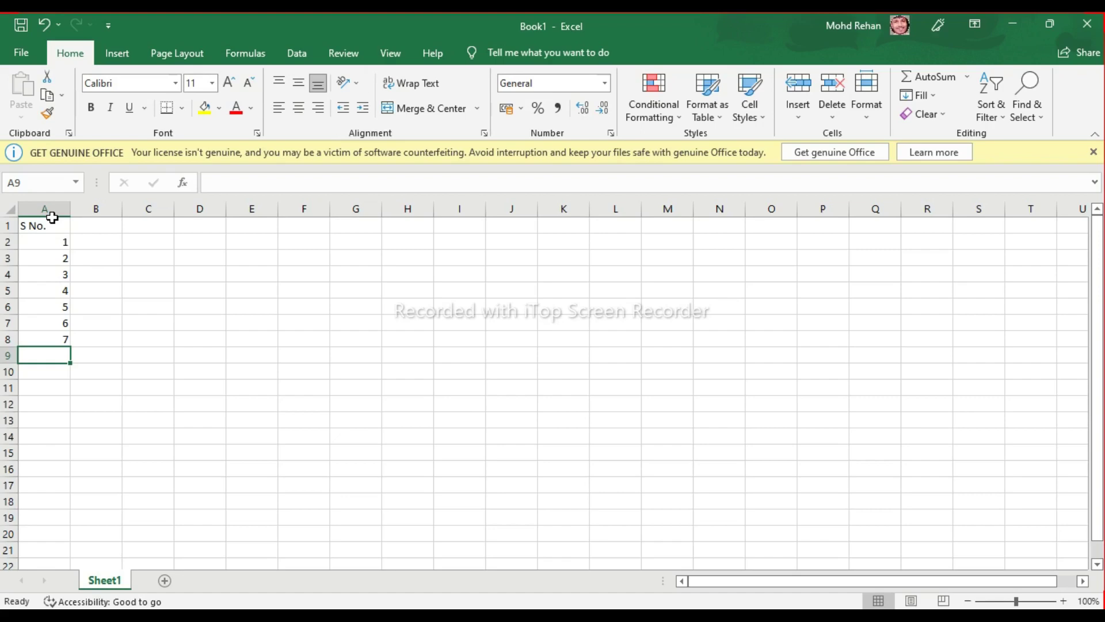
- Undo the extra serial entries, re-enter 2 in A3, and select A2:A3
key("ctrl+z")
key("ctrl+z")
key("ctrl+z")
key("ctrl+z")
key("ctrl+z")
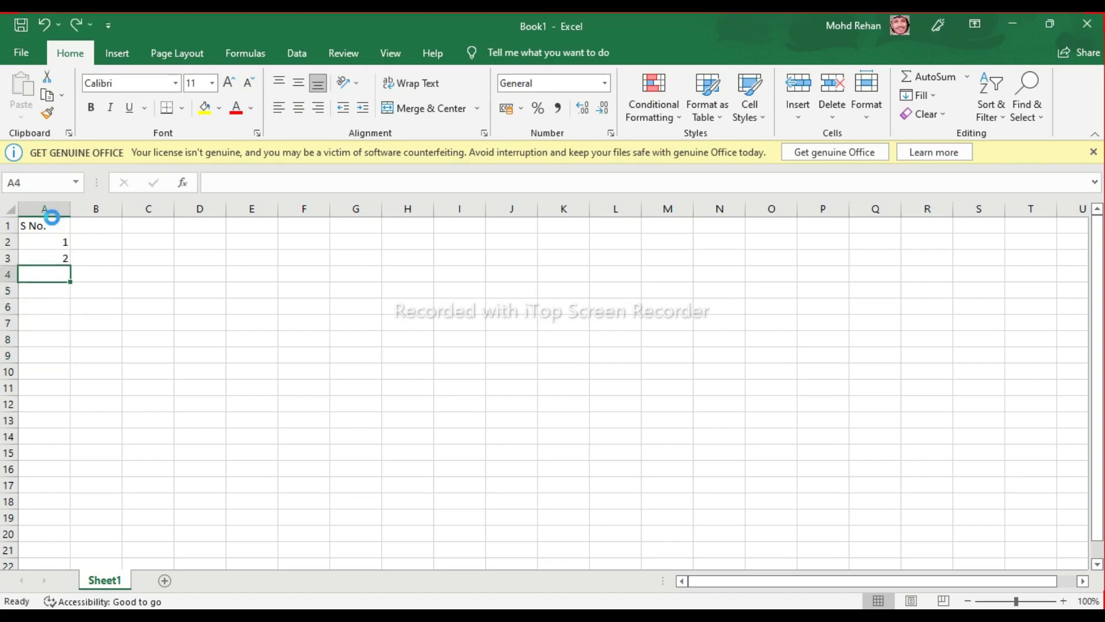
key("ctrl+z")
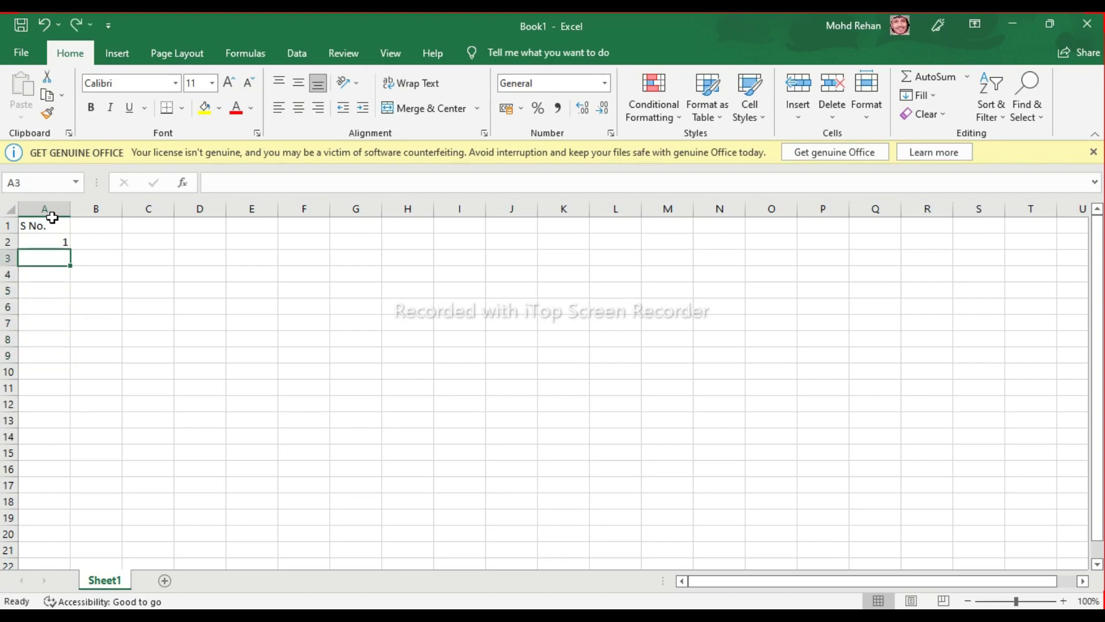
type("2")
key("Return")
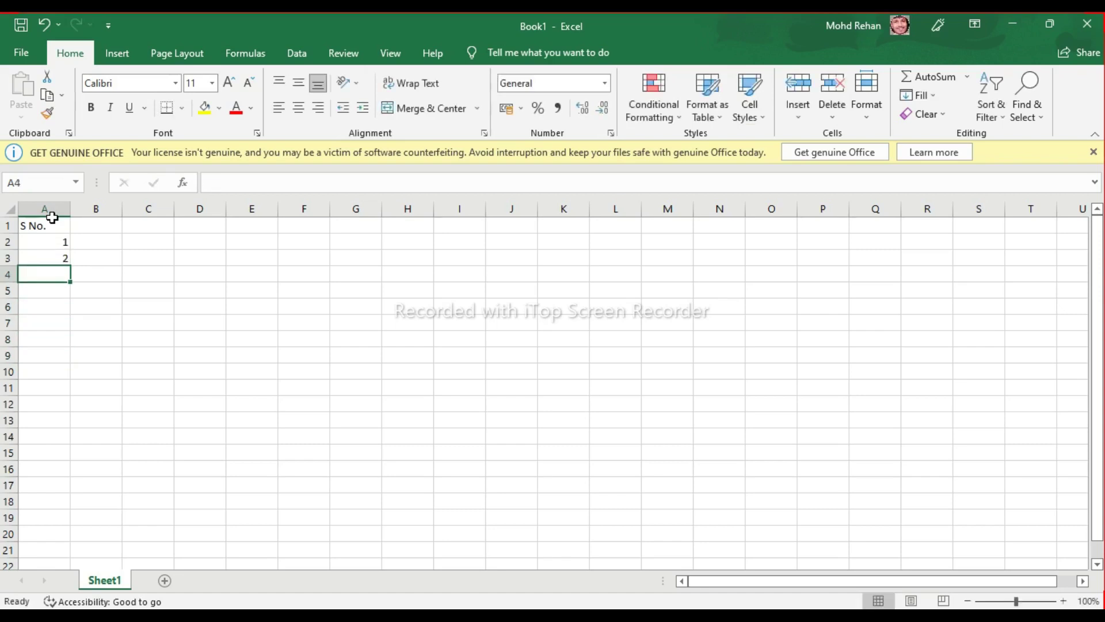
left_click(44, 239)
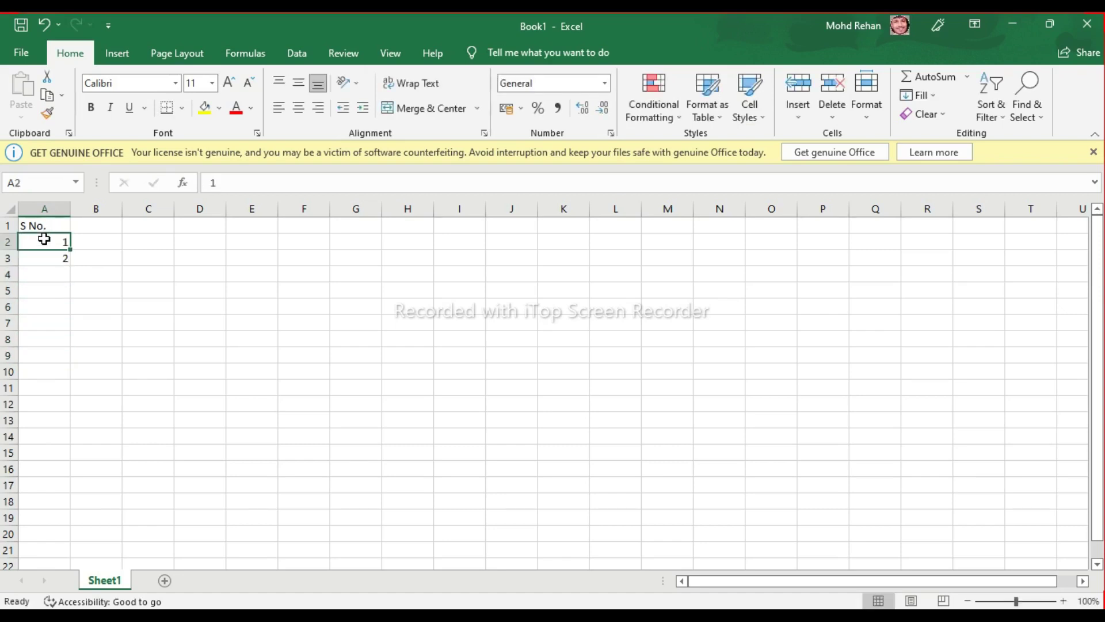
left_click_drag(44, 239, 49, 254)
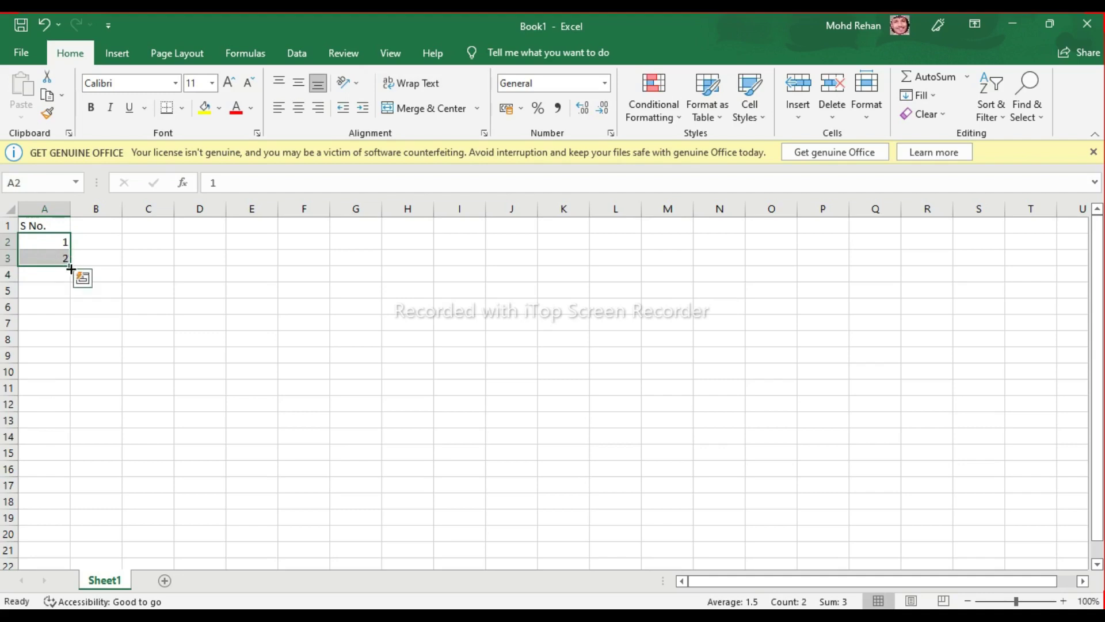
left_click(194, 271)
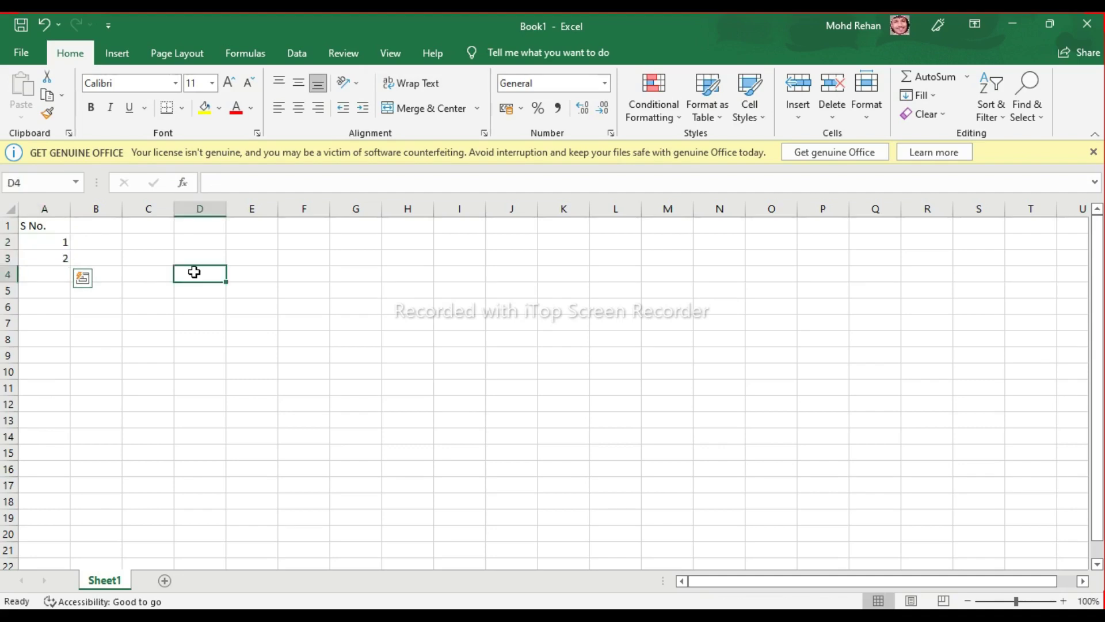
left_click(113, 243)
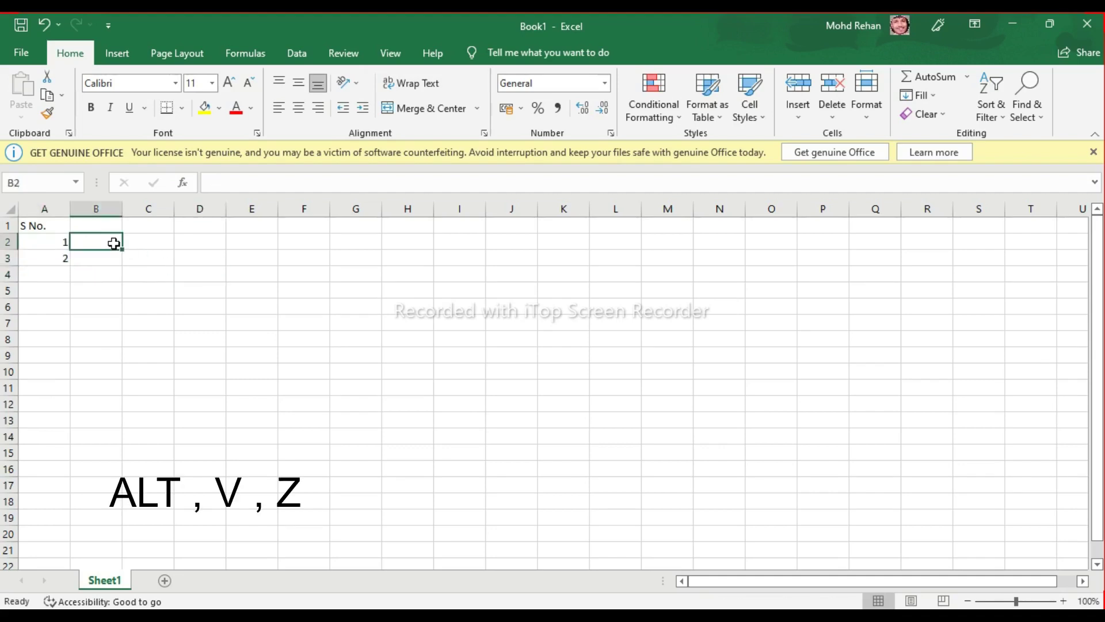
- Set the sheet magnification to 200% in the Zoom dialog (Alt, V, Z)
key("alt")
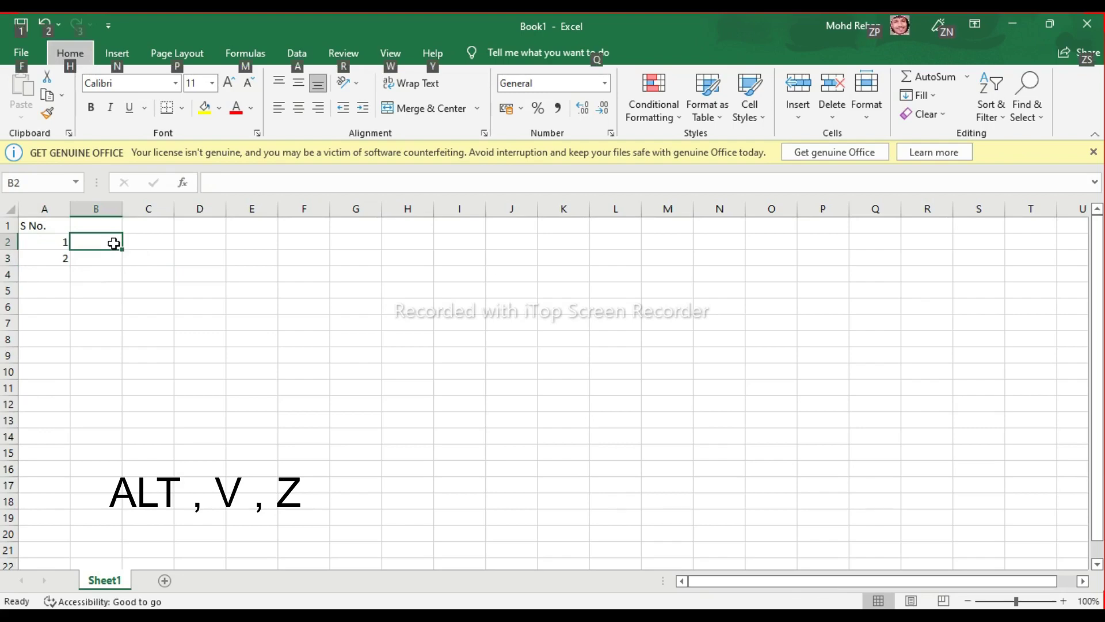
key("v")
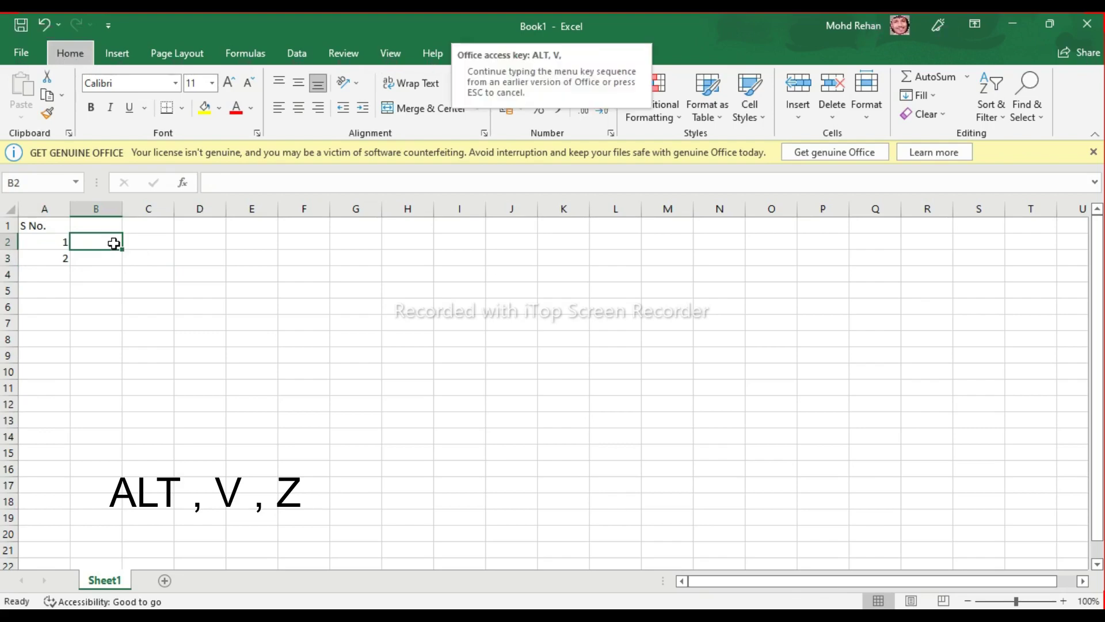
key("z")
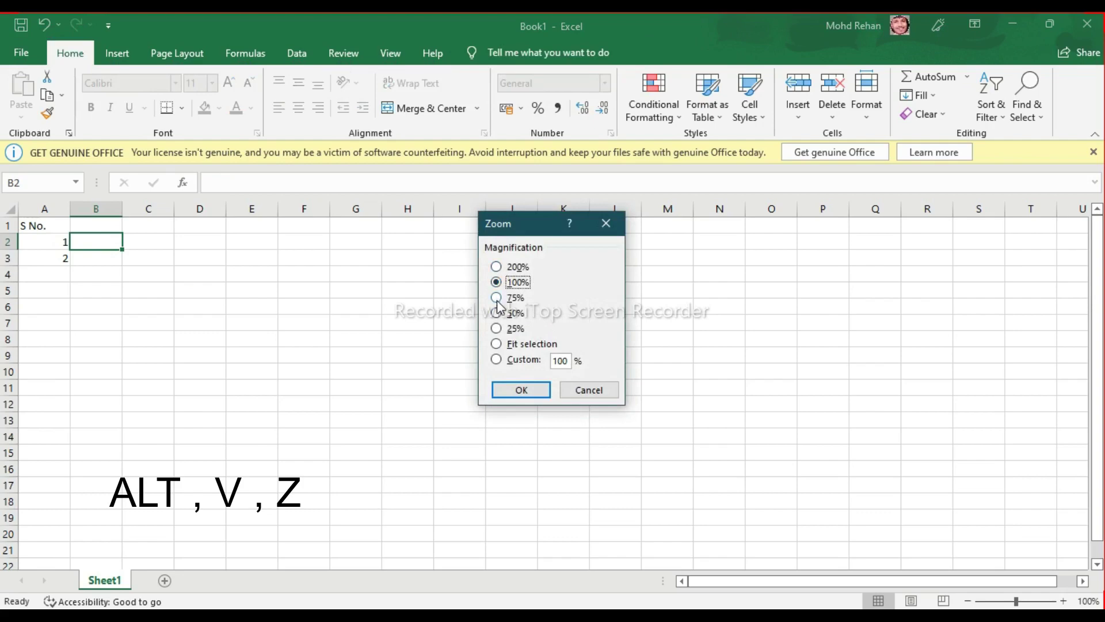
left_click(498, 267)
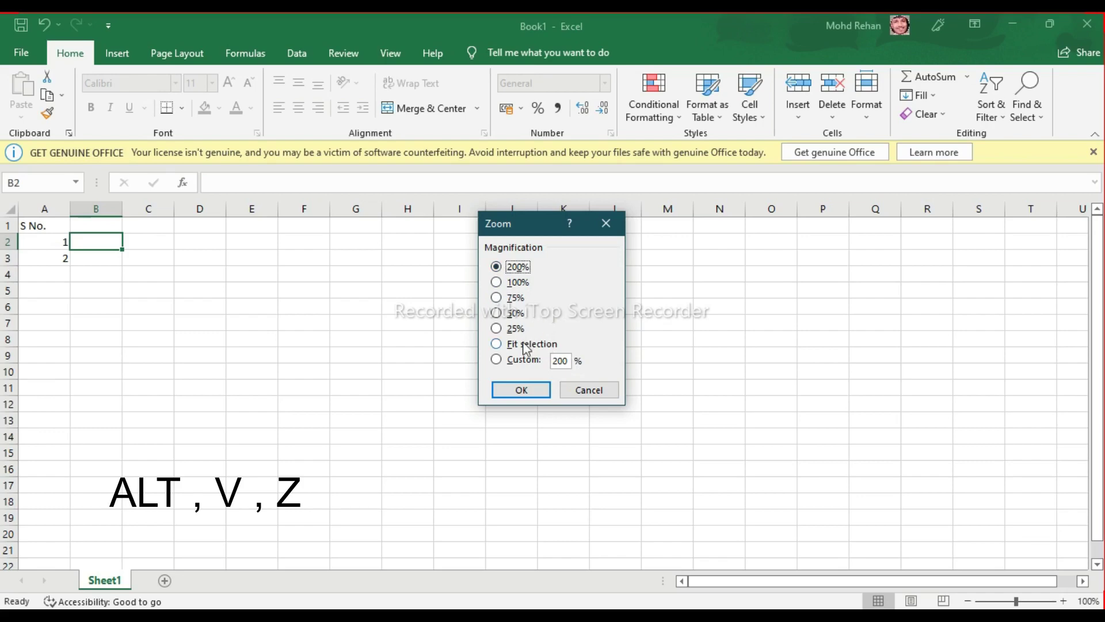
left_click(524, 389)
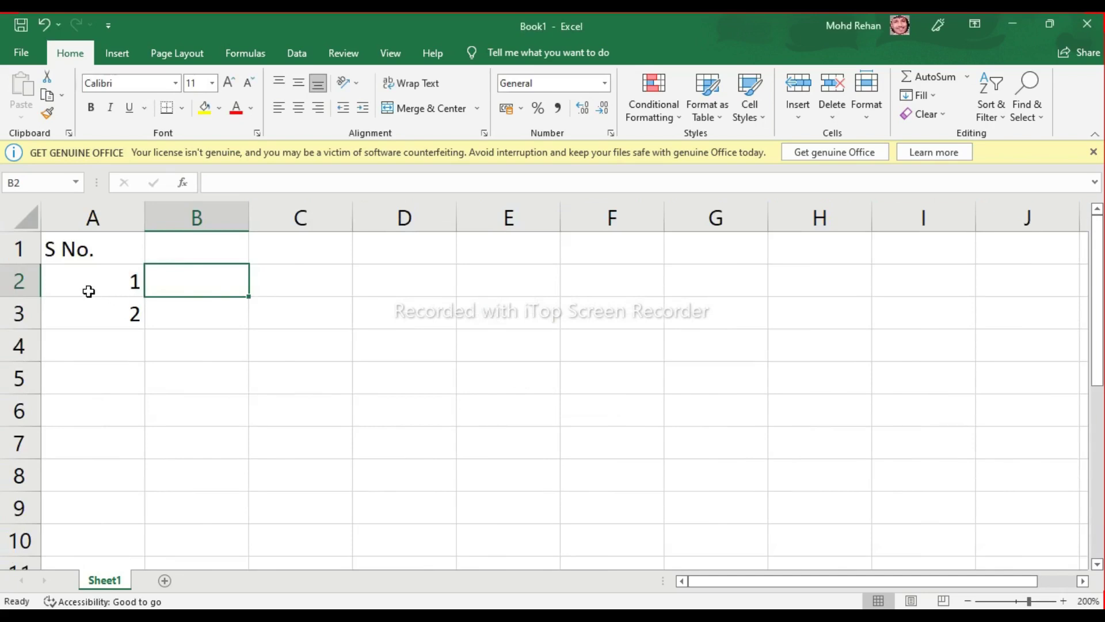
left_click(89, 291)
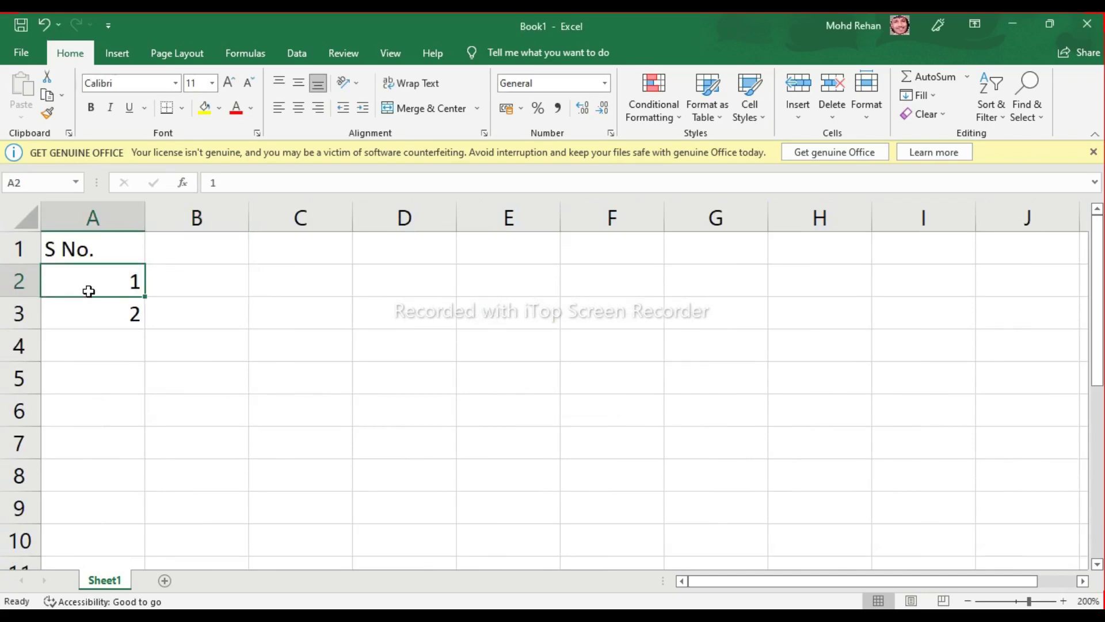
left_click_drag(88, 291, 88, 306)
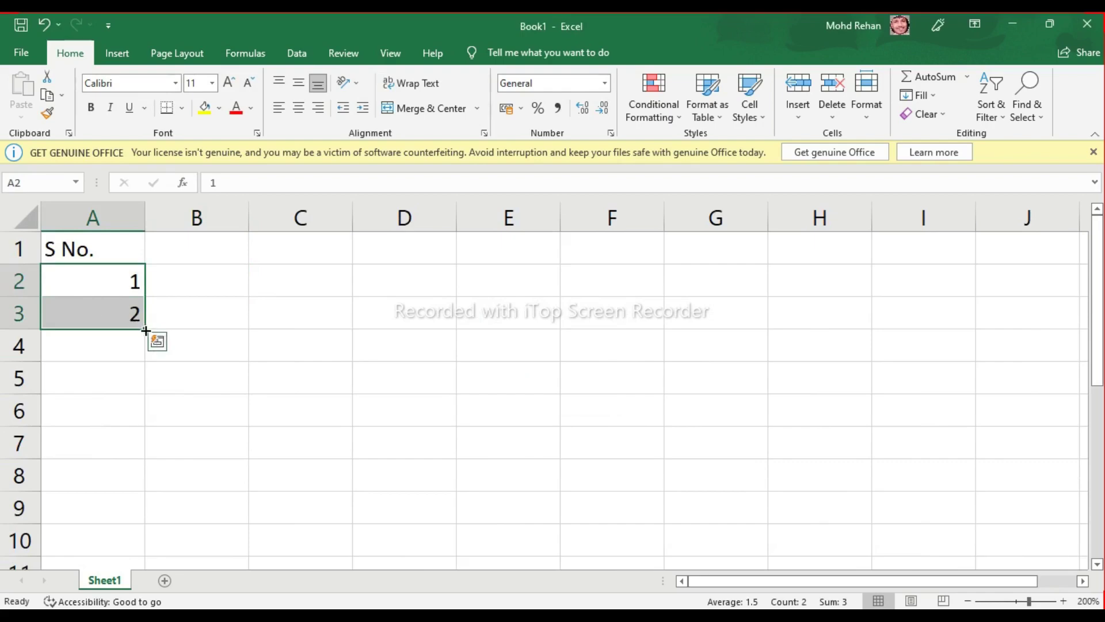
left_click_drag(146, 331, 145, 473)
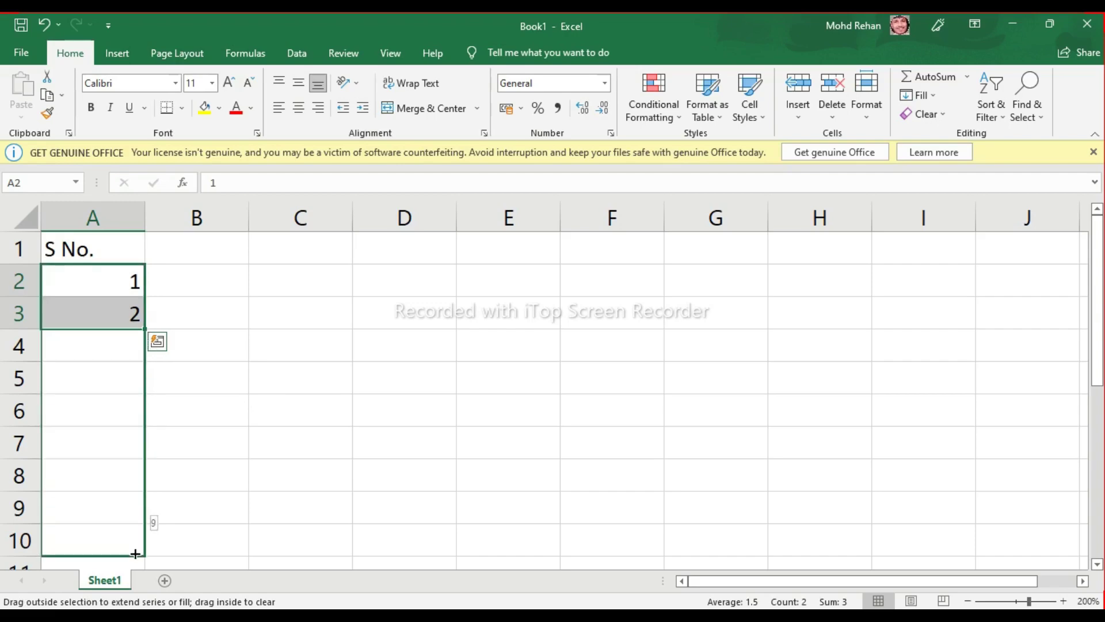
left_click_drag(145, 473, 133, 551)
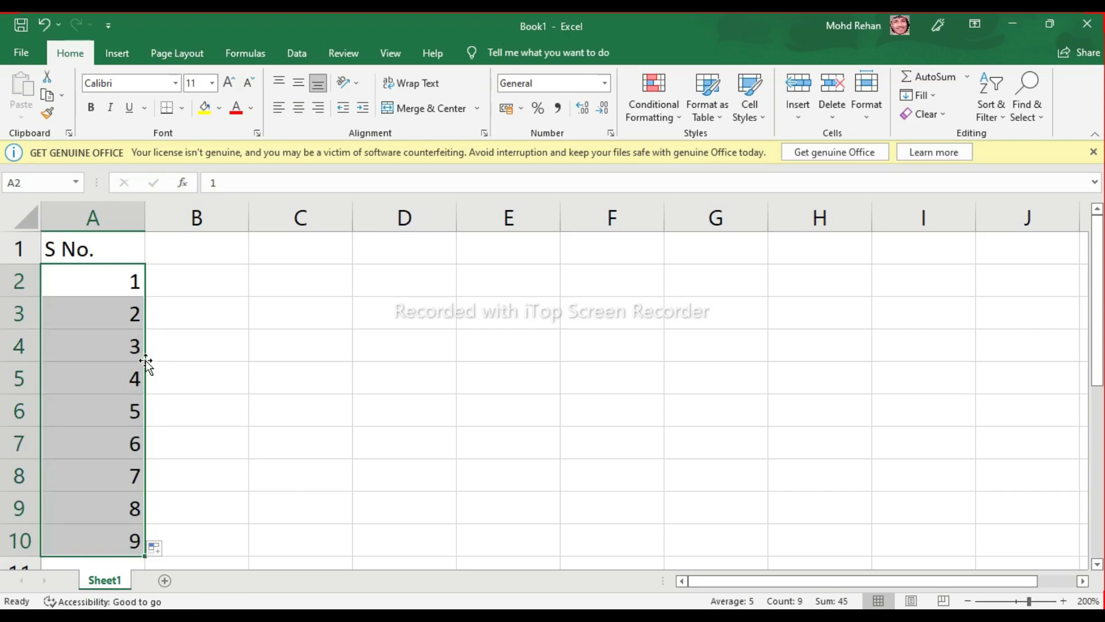
key("ctrl+z")
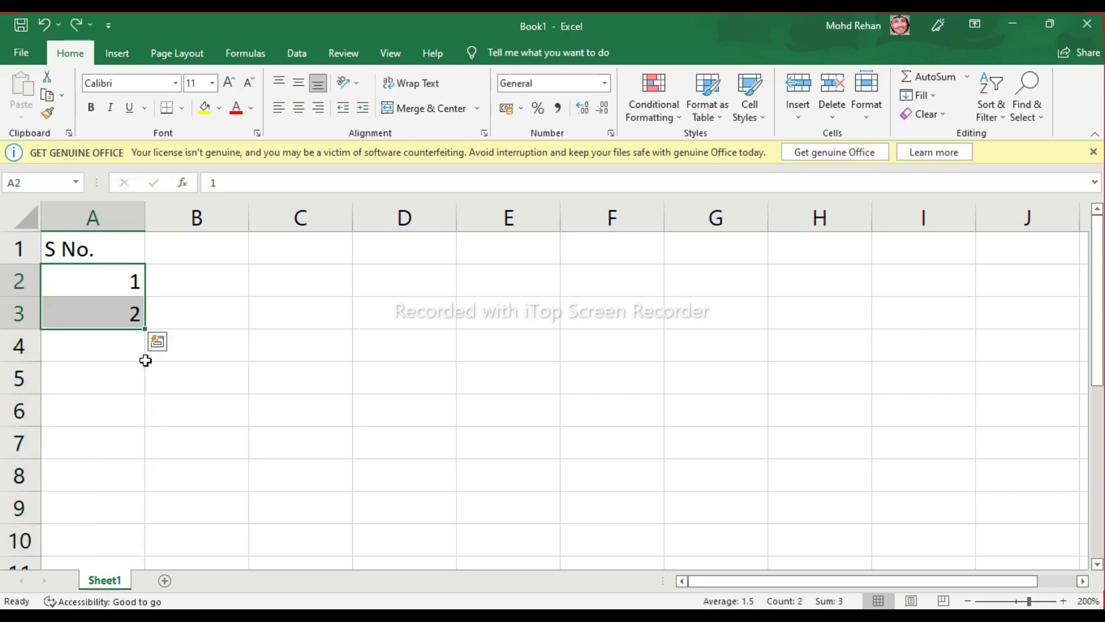
- Change A3 to 4, then fill A2:A3 down to row 9 as 1, 4, 7 … 22
left_click(133, 313)
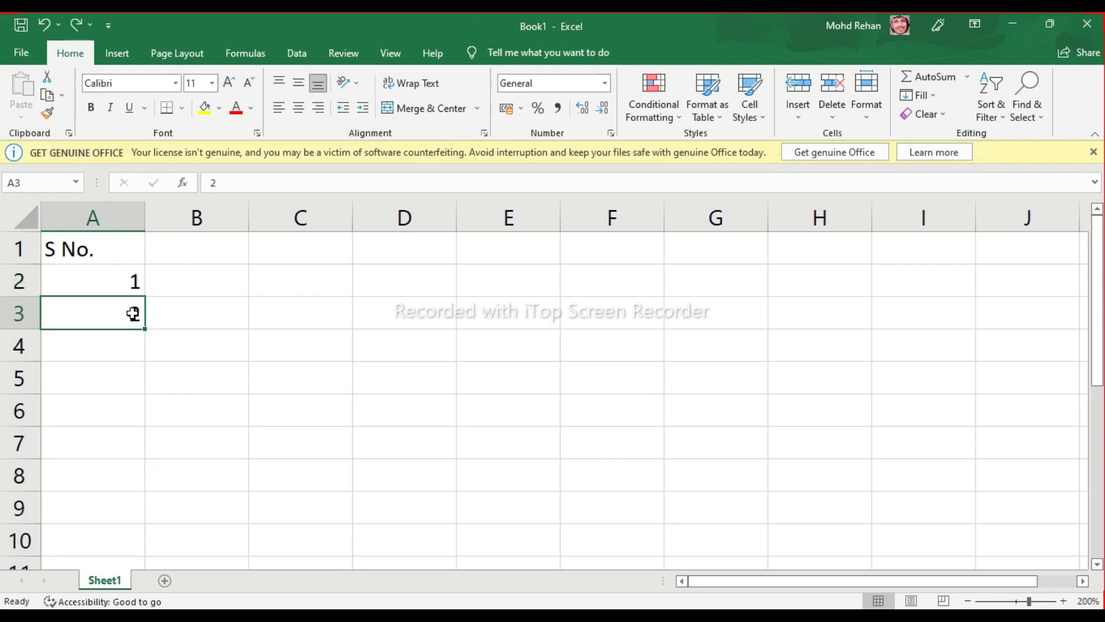
type("4")
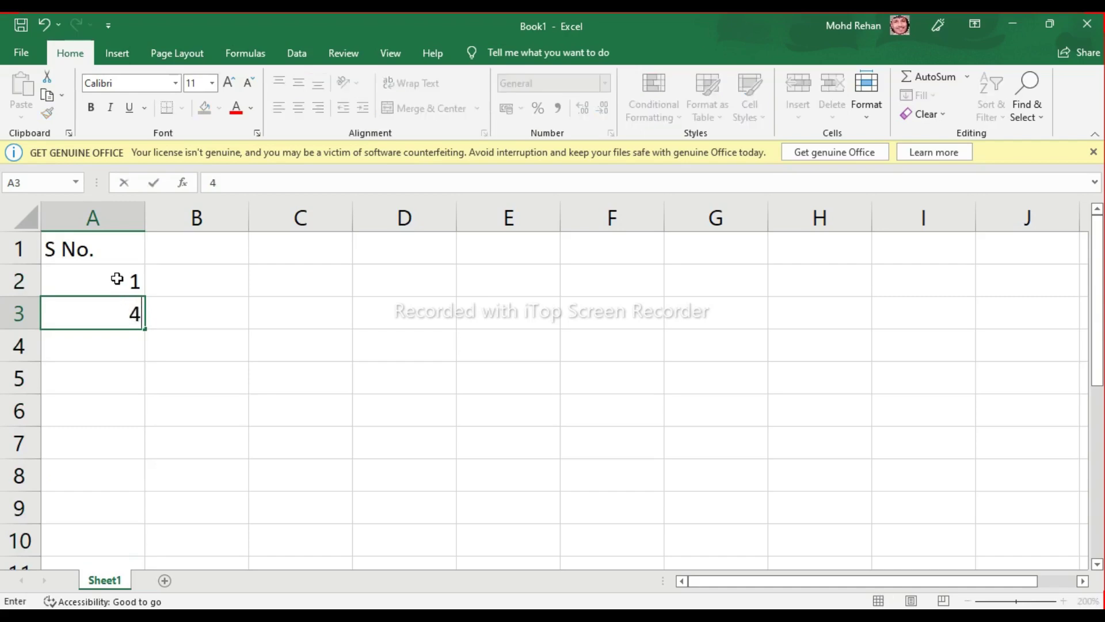
left_click(117, 279)
double_click(118, 279)
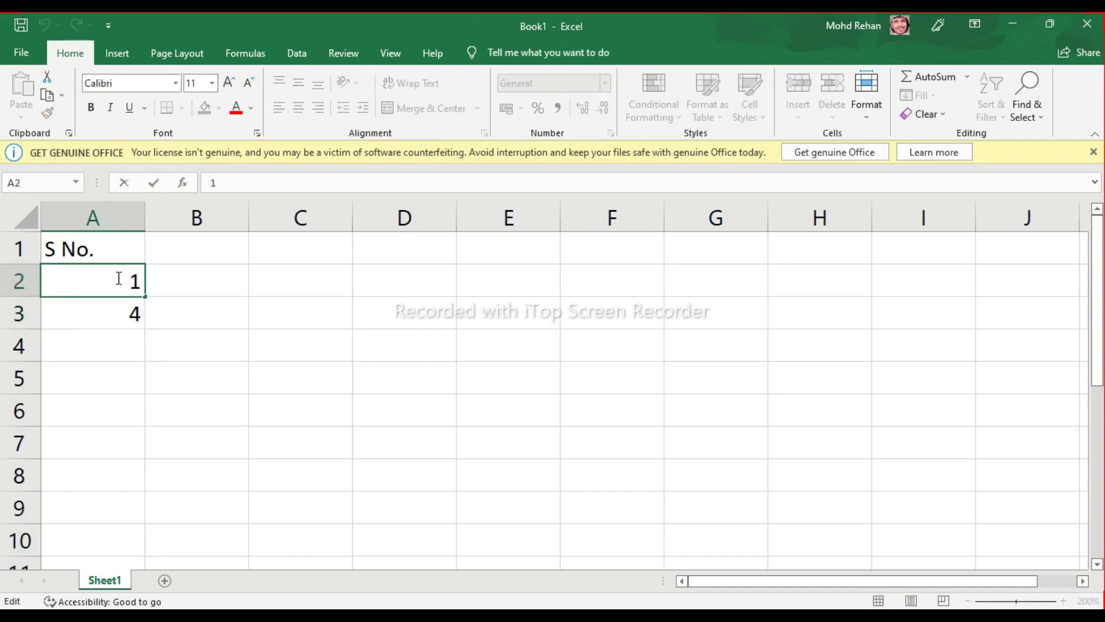
left_click_drag(119, 278, 119, 300)
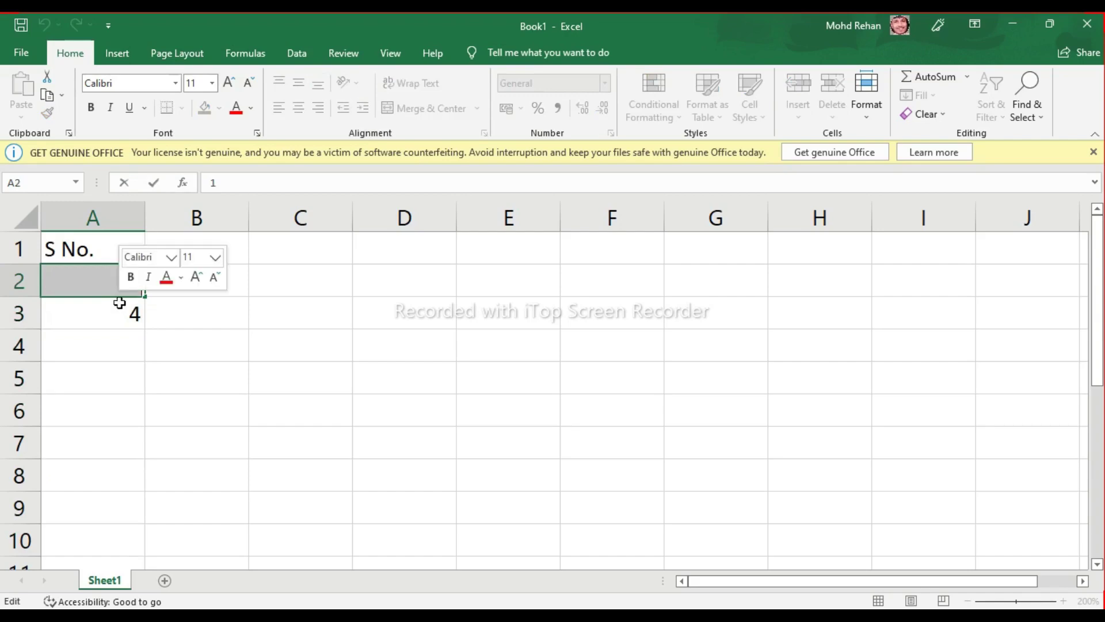
left_click(117, 300)
left_click(109, 288)
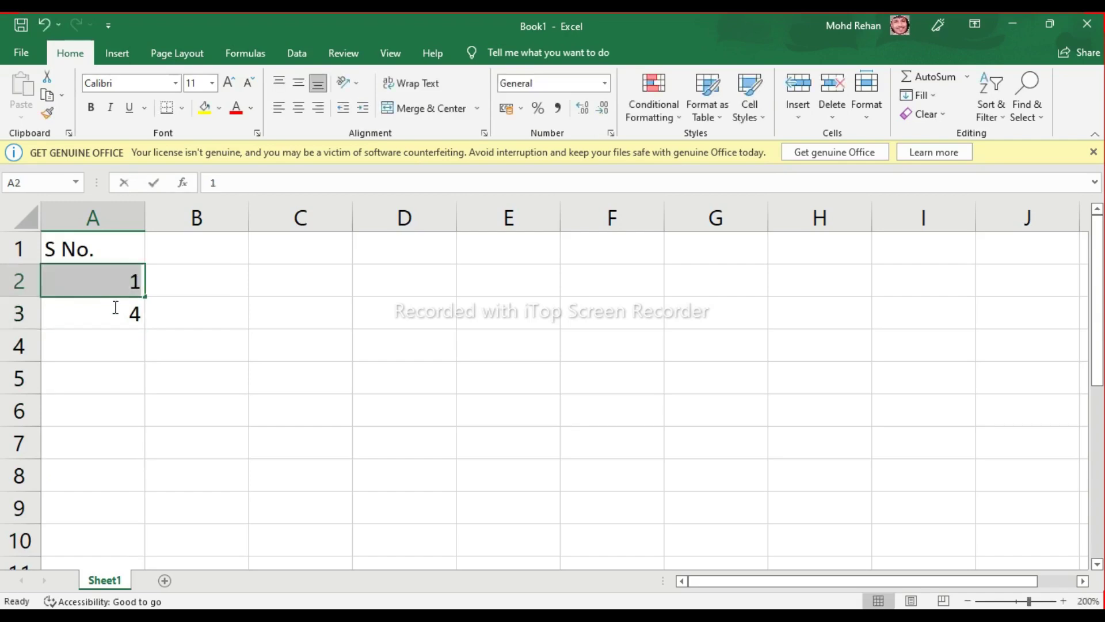
left_click(110, 304)
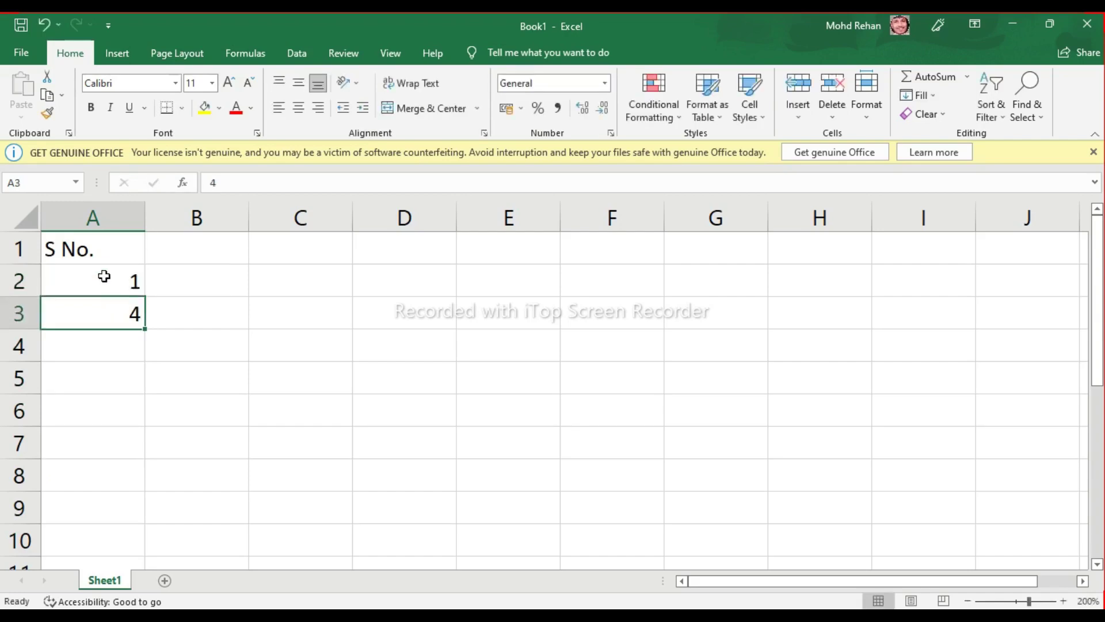
mouse_move(69, 282)
left_mouse_down()
mouse_move(145, 335)
mouse_move(141, 528)
left_mouse_up()
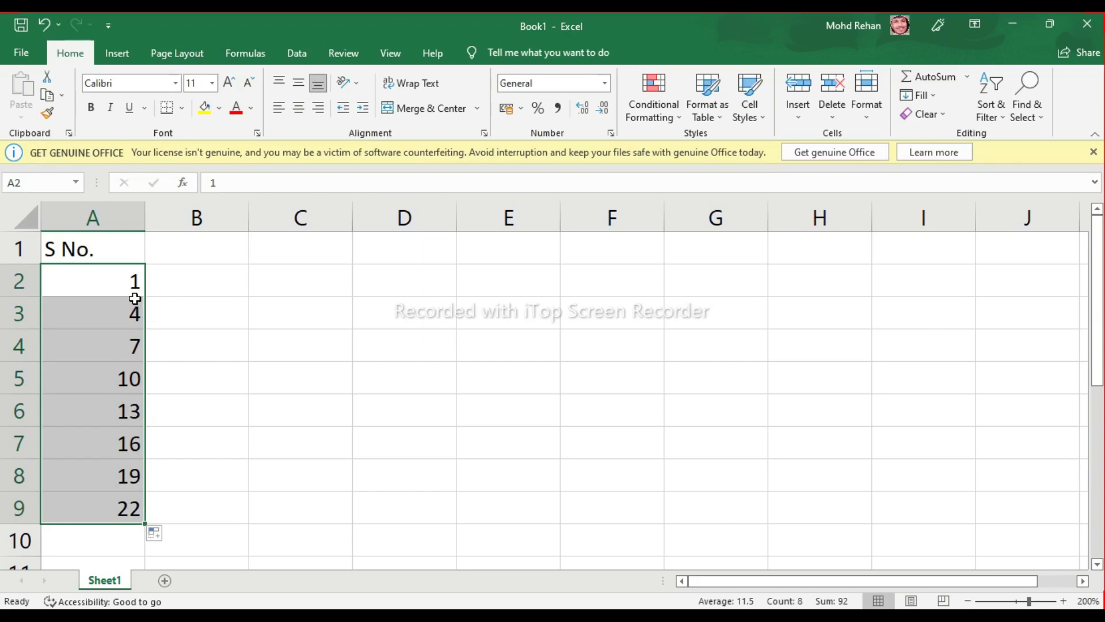
- Undo the stepped fill and delete the 4 from A3, leaving only 1 in A2
key("ctrl+z")
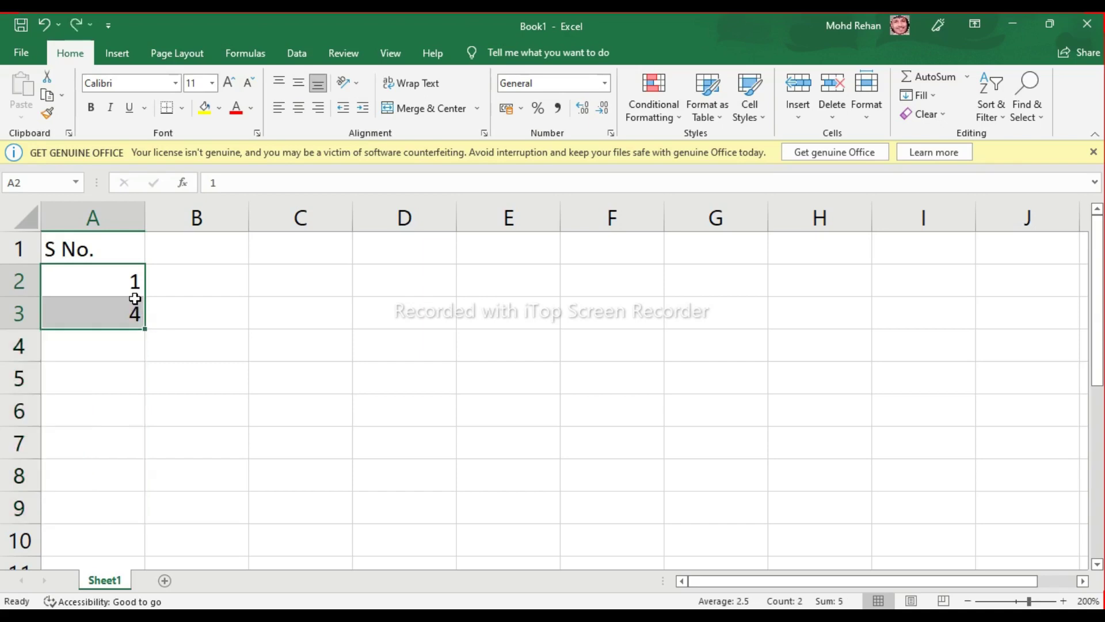
left_click(135, 295)
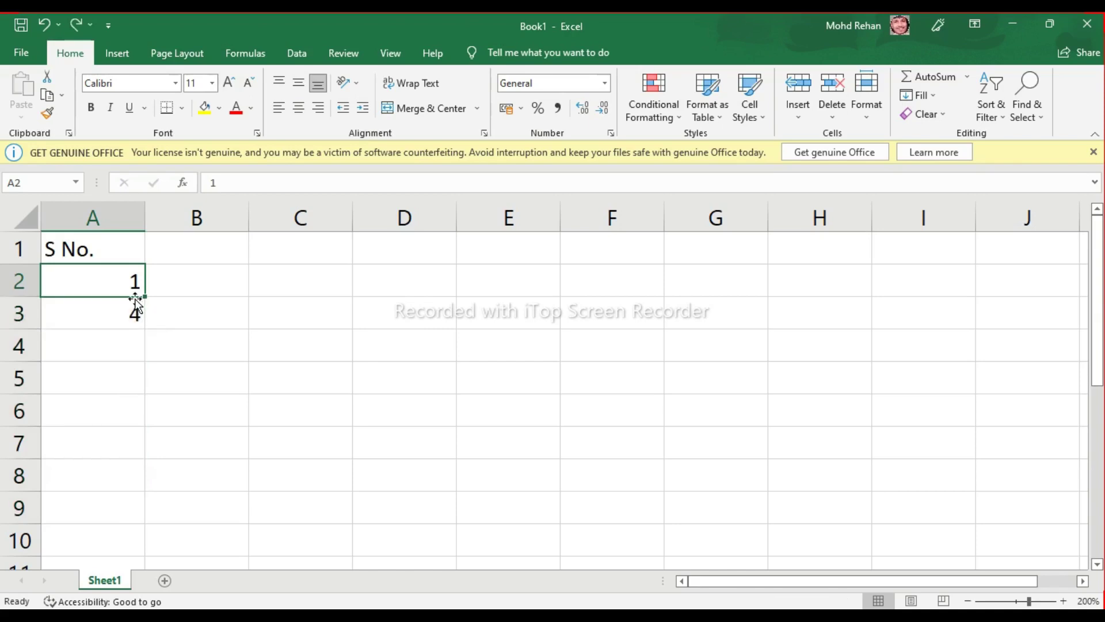
left_click(127, 308)
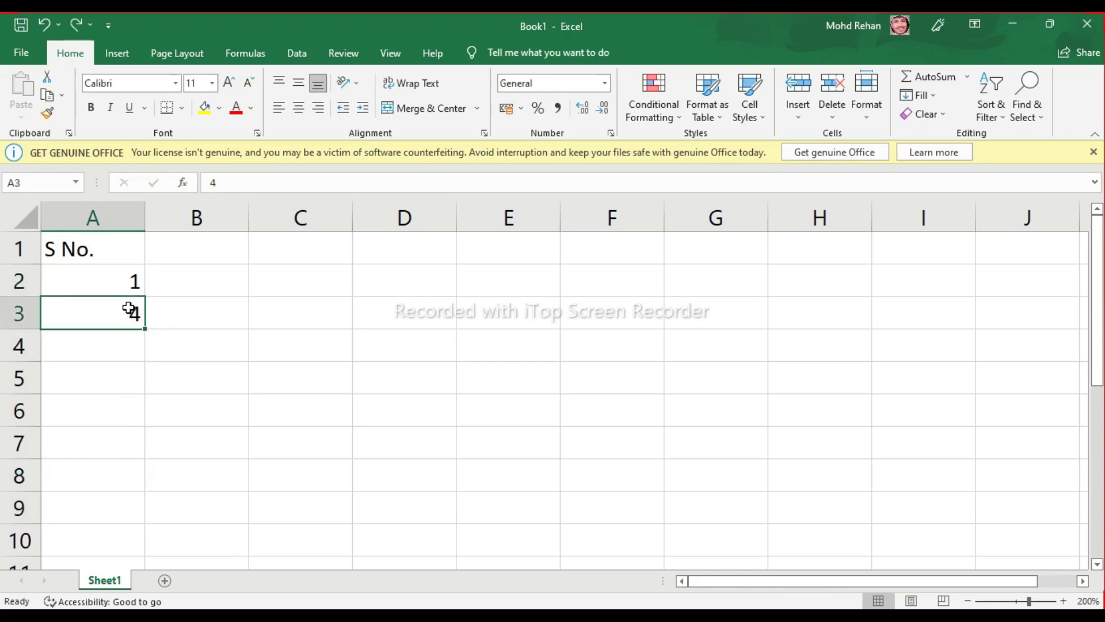
key("Delete")
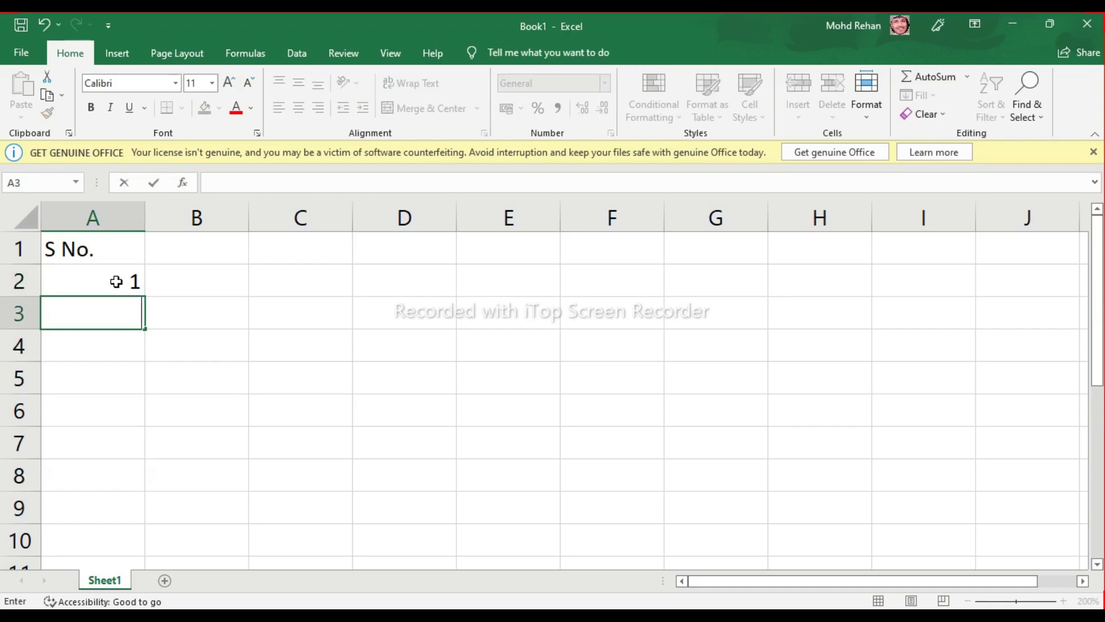
left_click(116, 281)
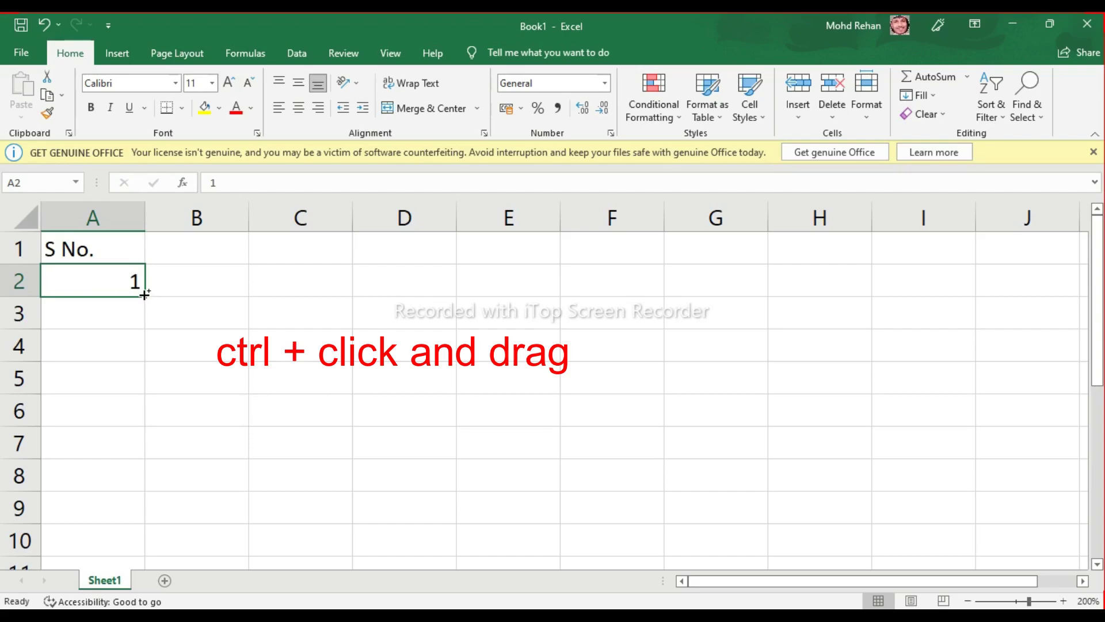
left_click_drag(145, 294, 145, 294)
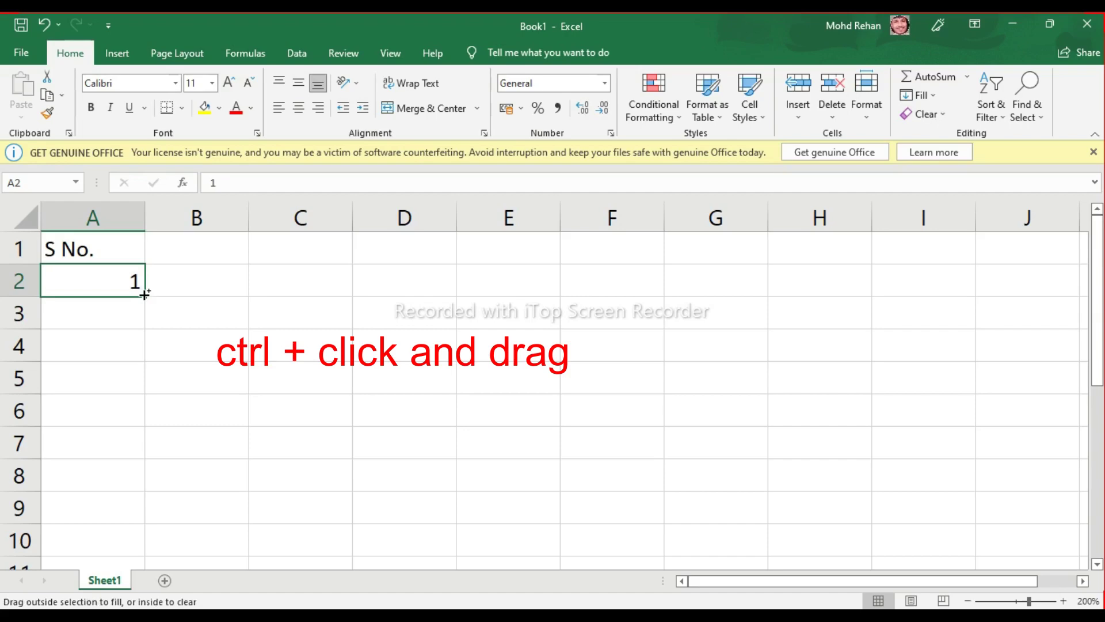
left_click_drag(145, 294, 138, 543)
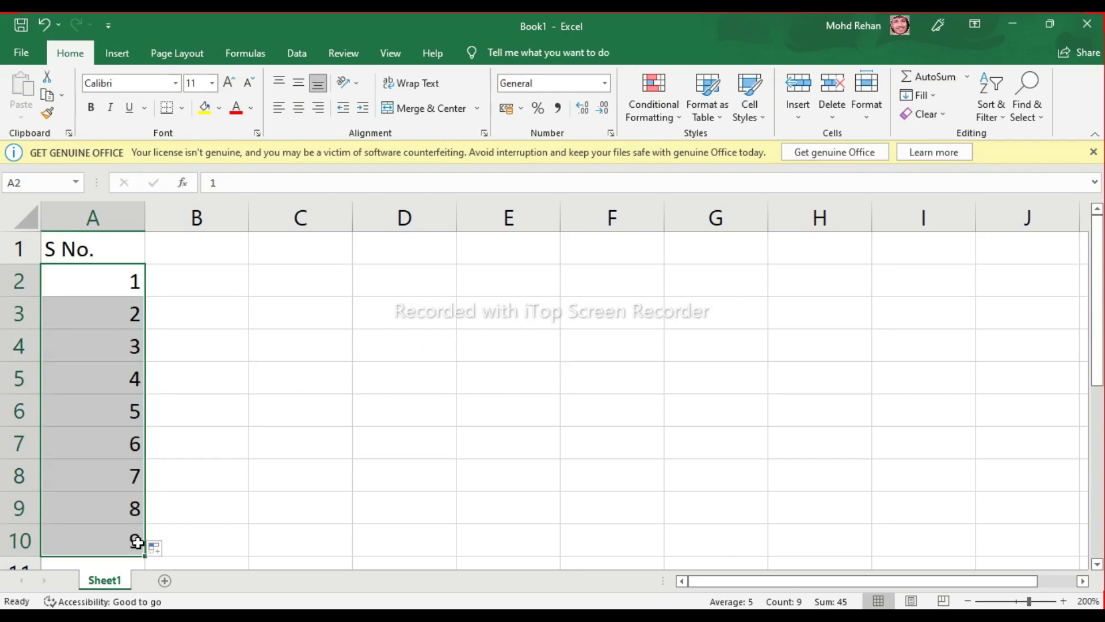
key("ctrl+z")
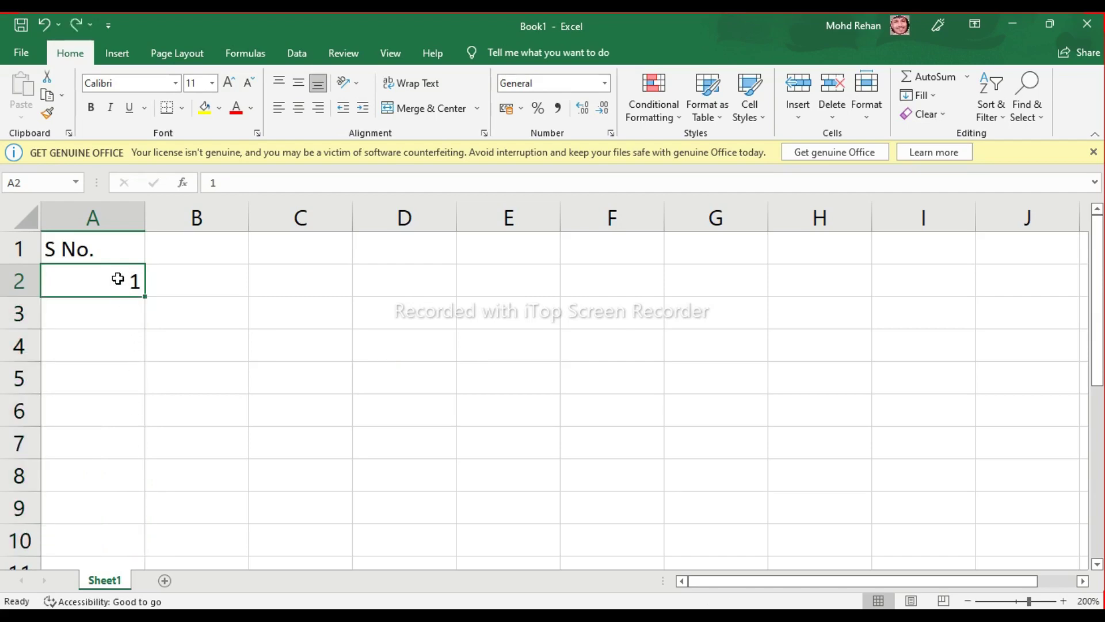
left_click_drag(118, 279, 119, 535)
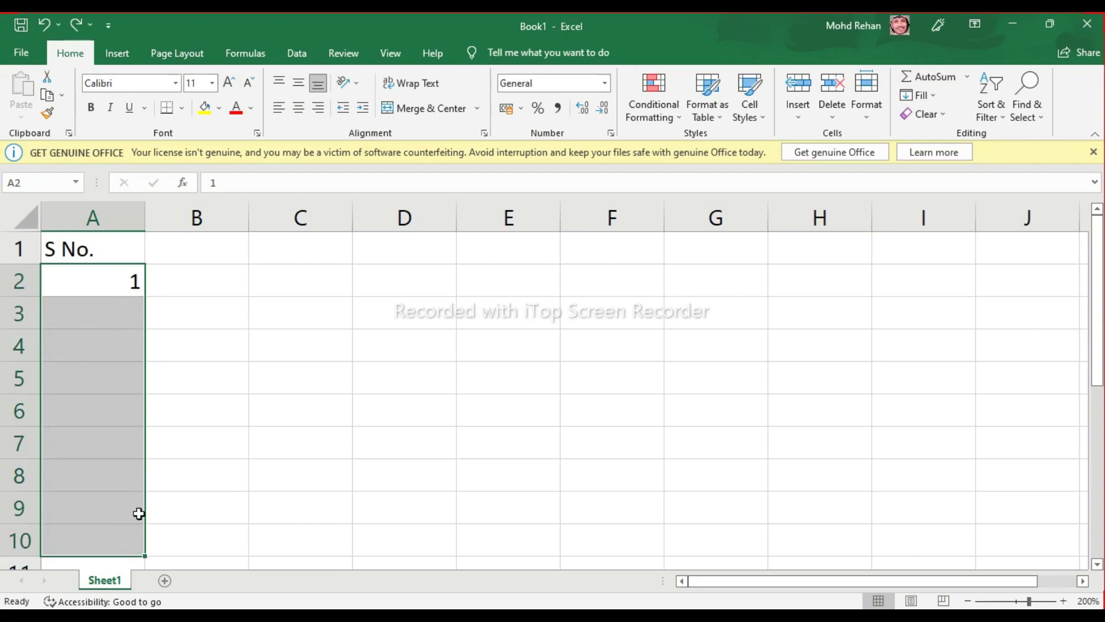
- Fill the 1 in A2 down to A10 and convert it to the series 1 through 9
left_click(135, 281)
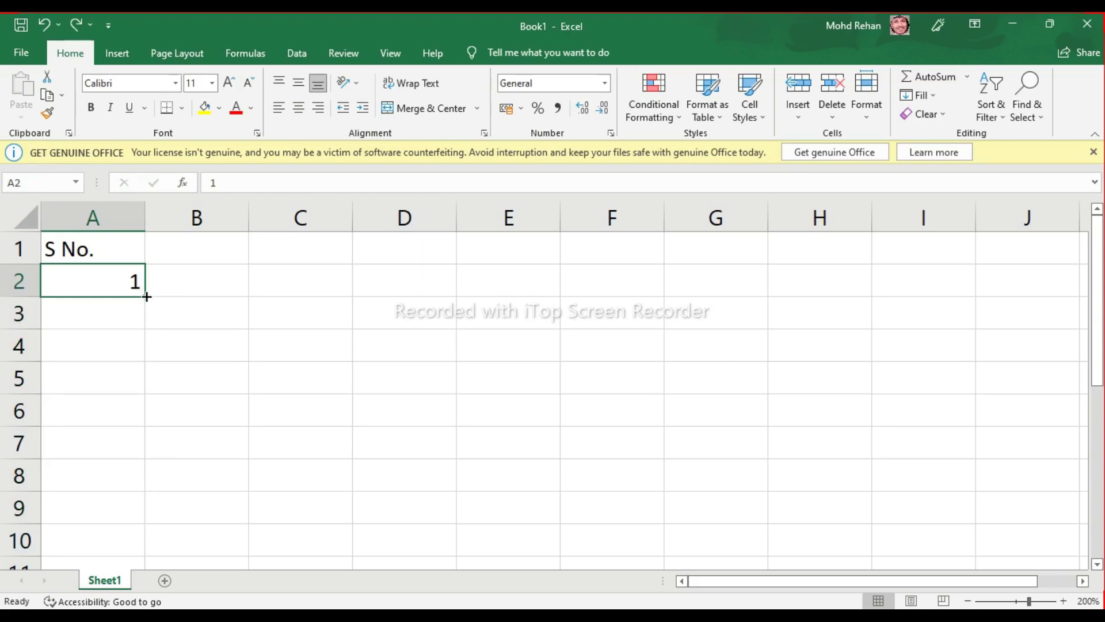
left_click_drag(147, 297, 142, 543)
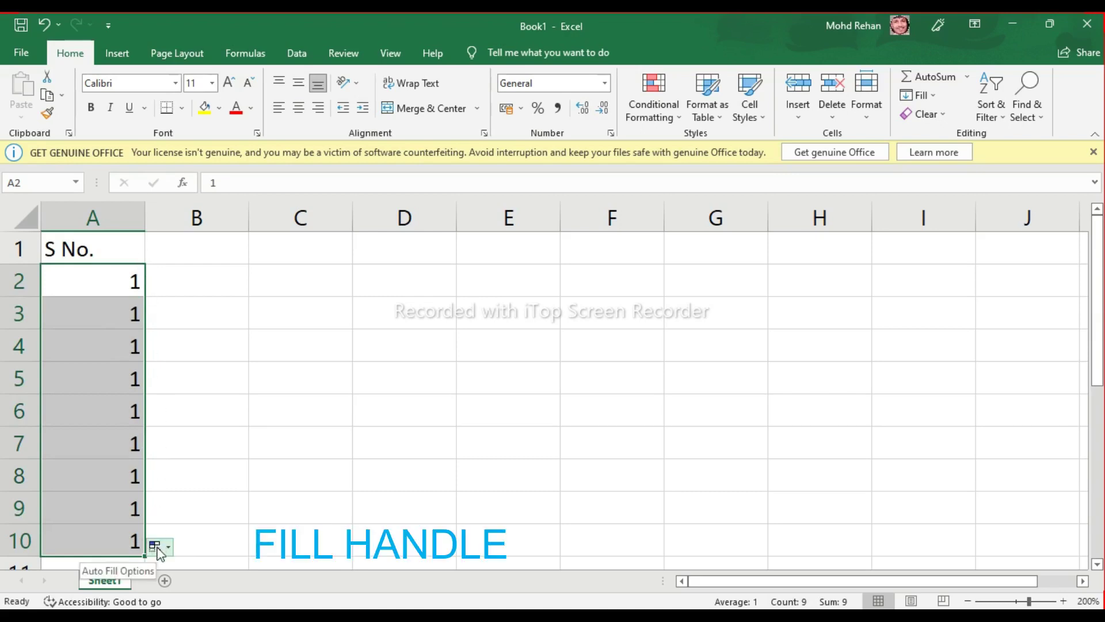
left_click(166, 550)
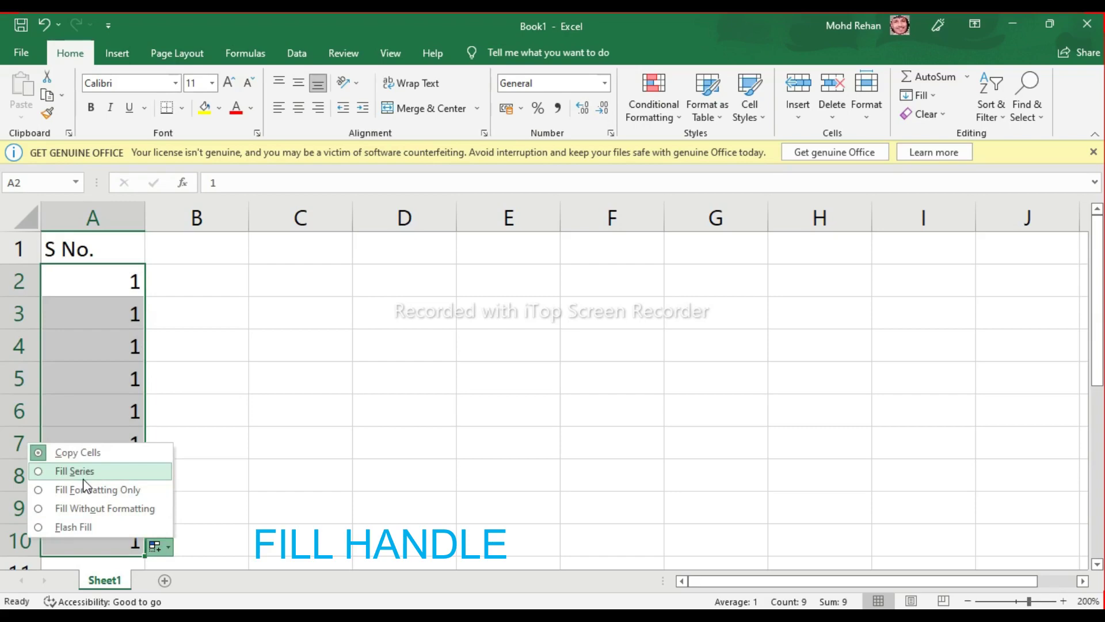
left_click(85, 473)
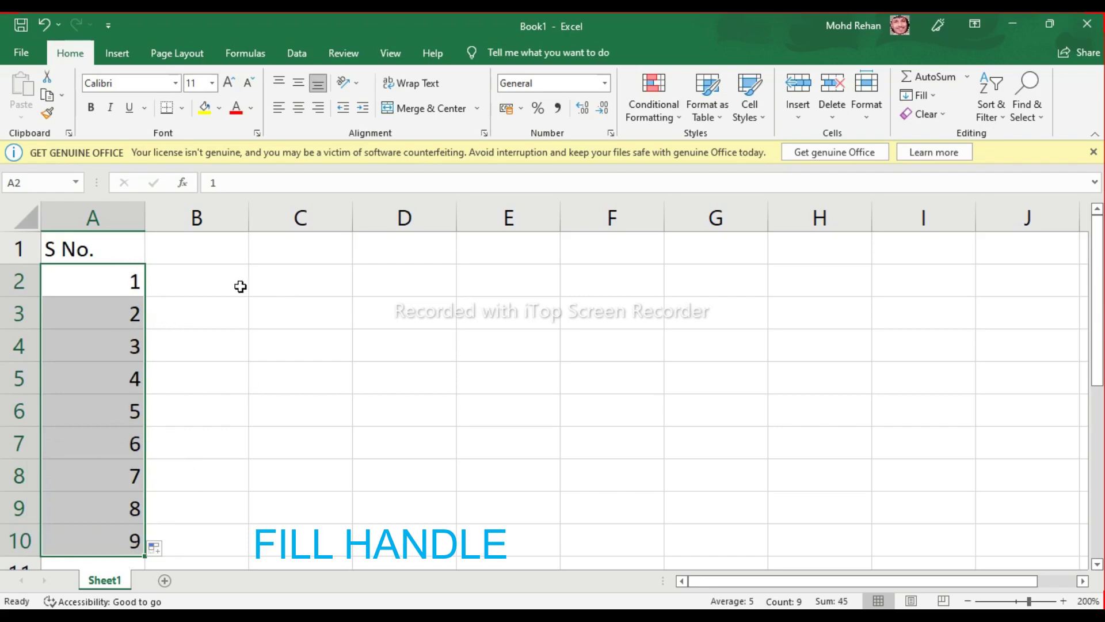
- Type NAME OF STUDENTS into cell B1
left_click(185, 256)
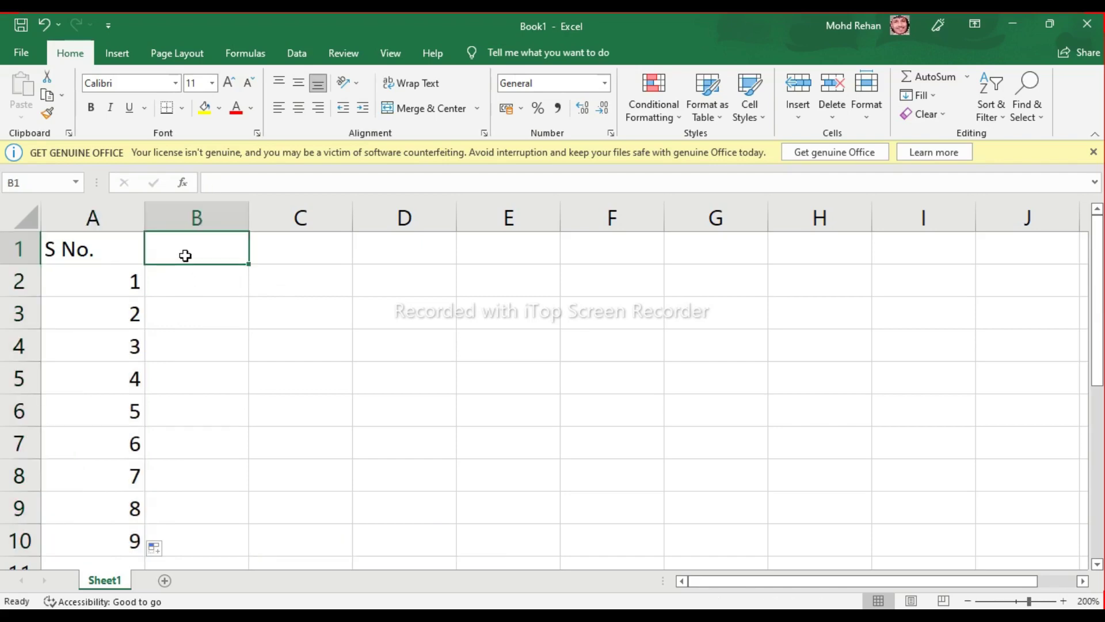
type("NAME")
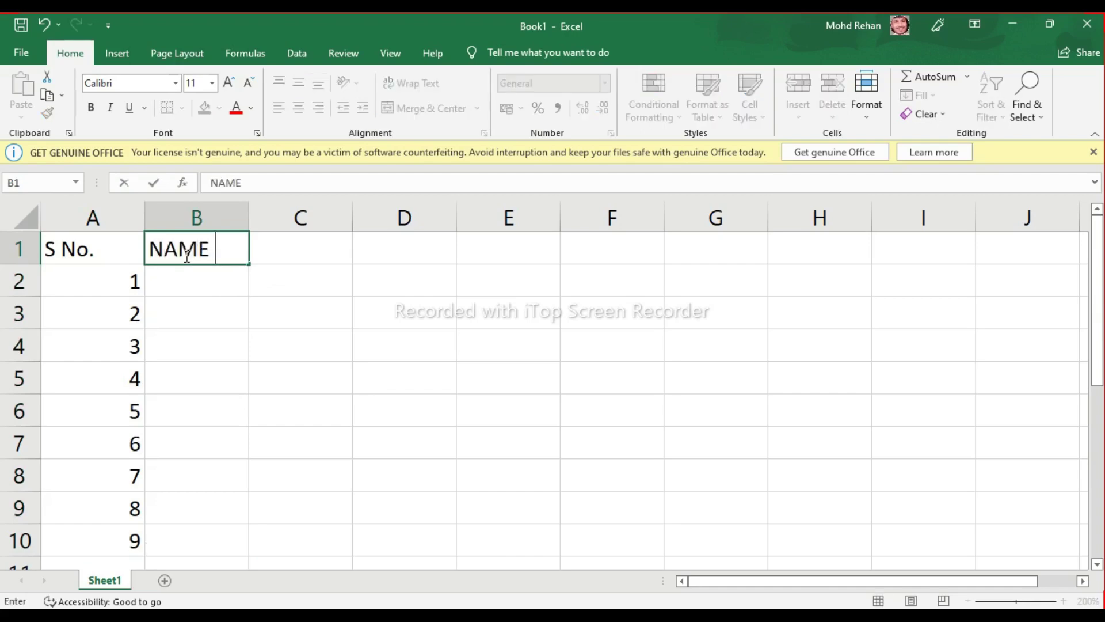
type(" OF ST")
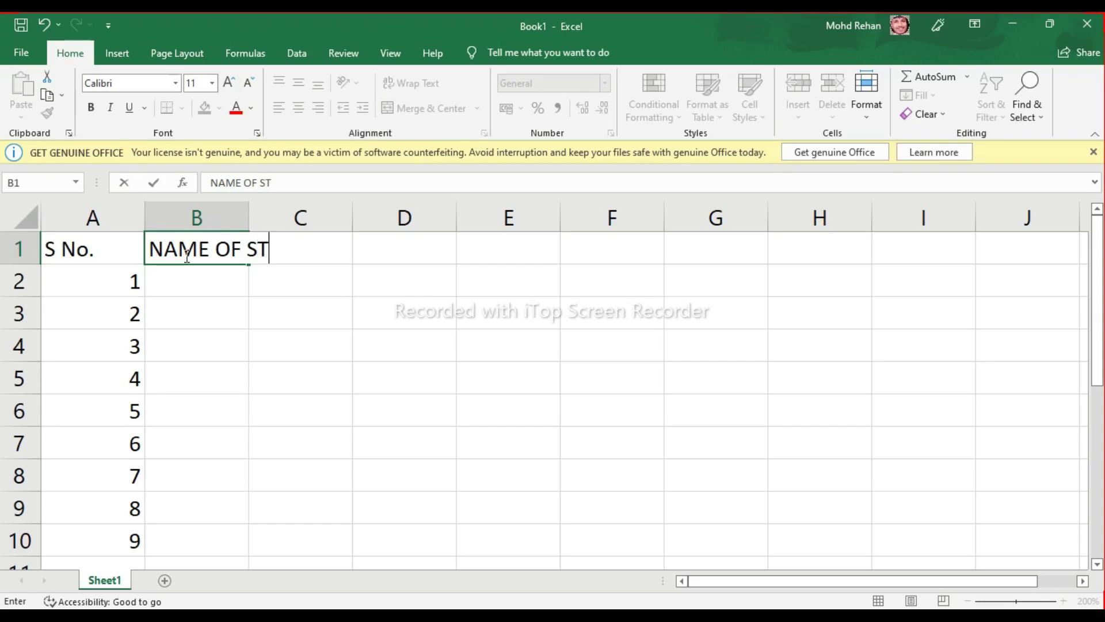
type("UDENTS")
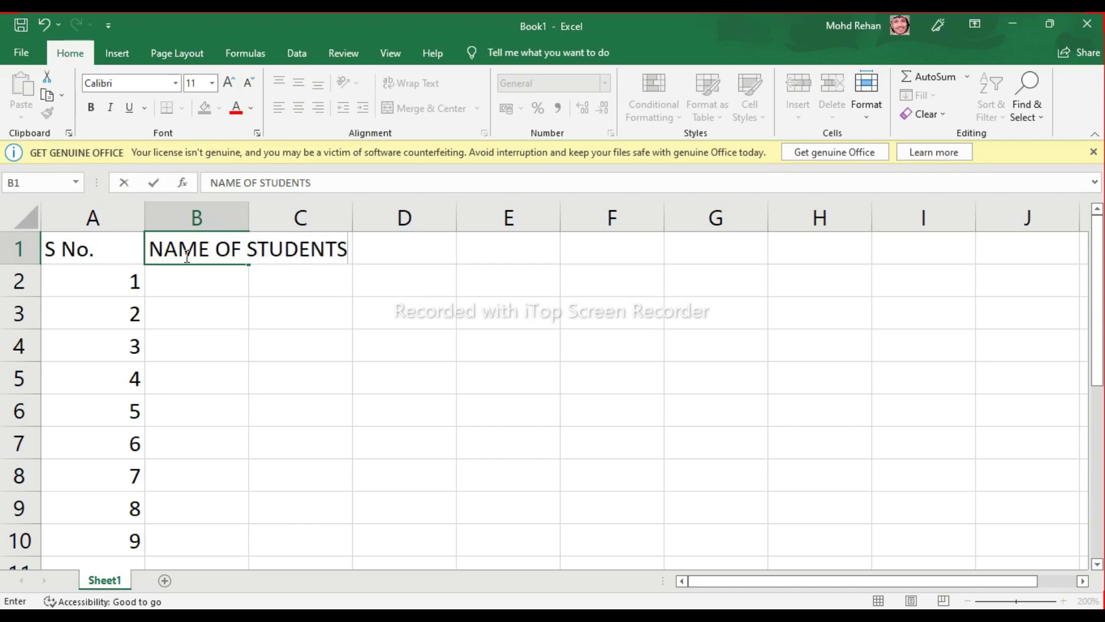
key("Return")
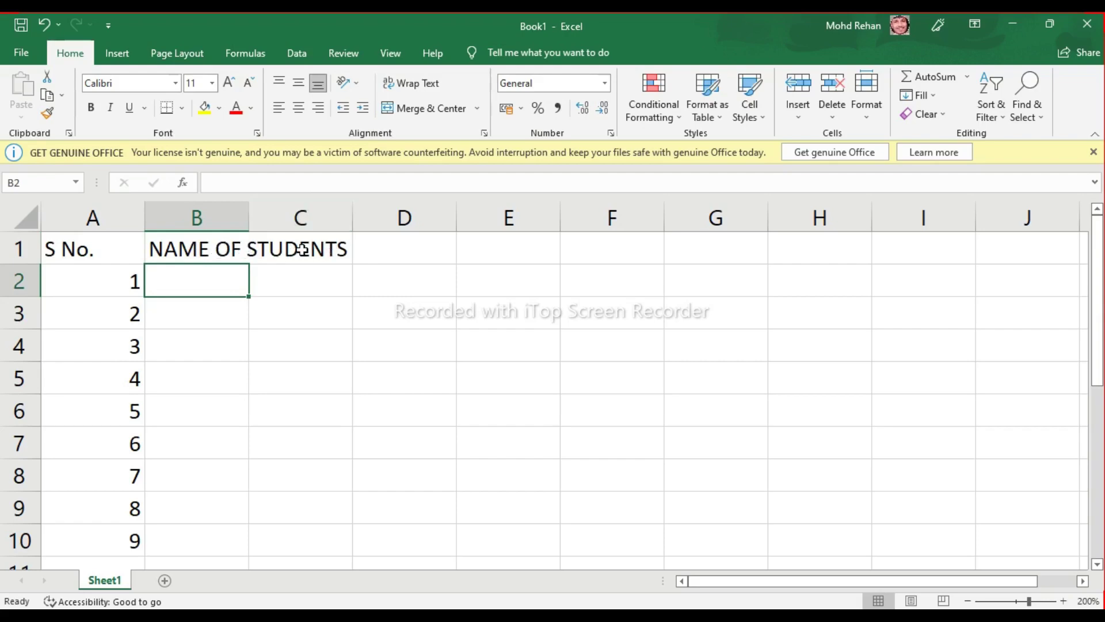
- Widen column B manually, undo it, then auto-fit column B to its heading
left_click(237, 220)
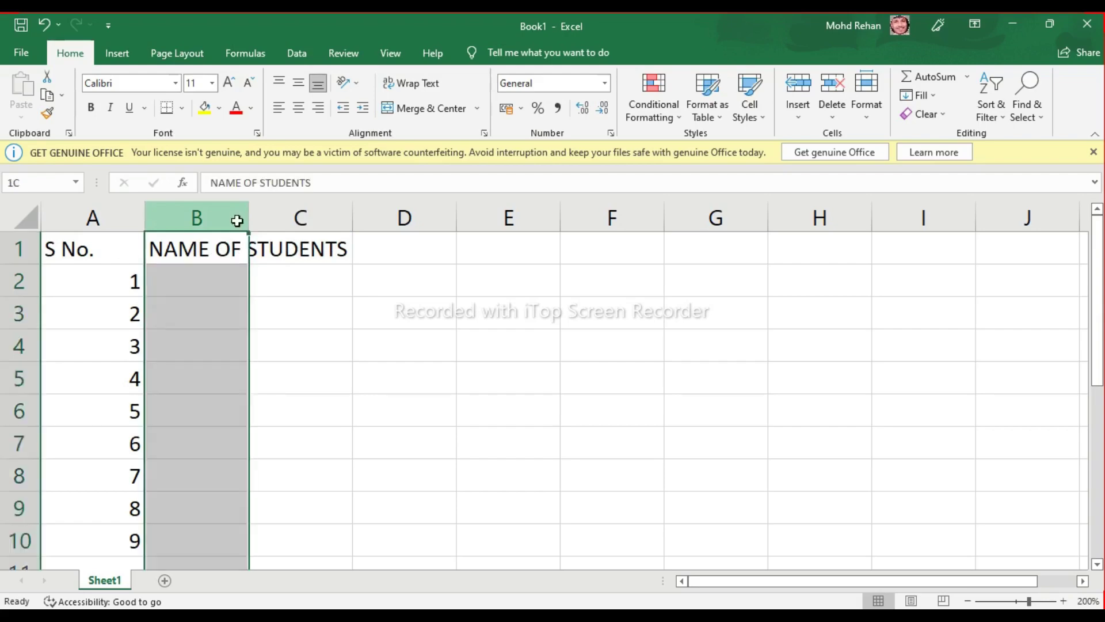
left_click_drag(236, 220, 249, 221)
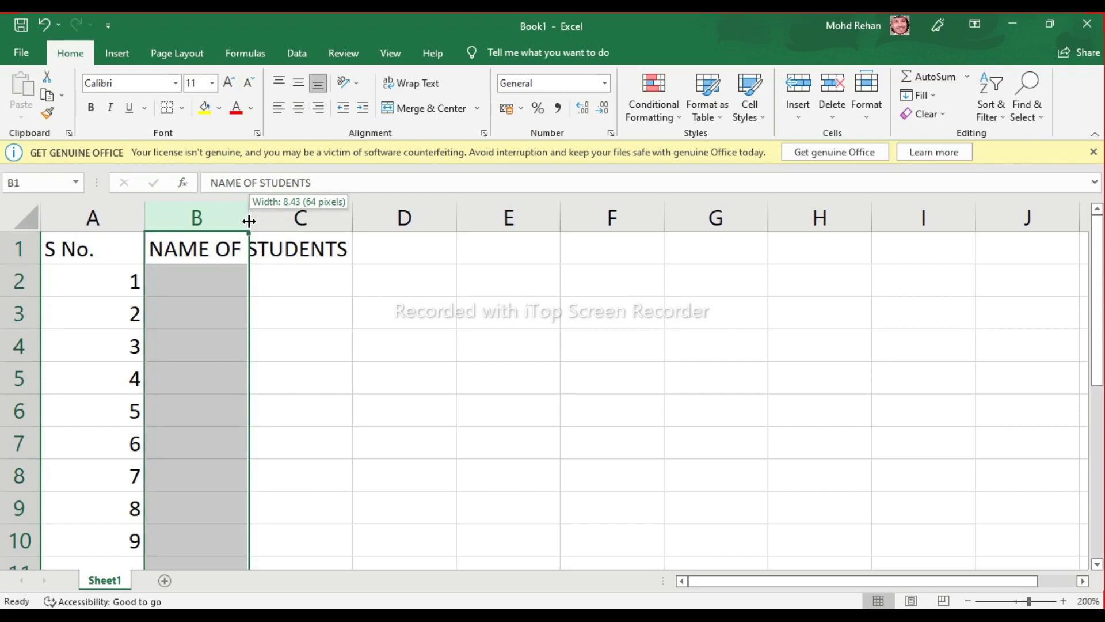
left_click_drag(249, 220, 396, 225)
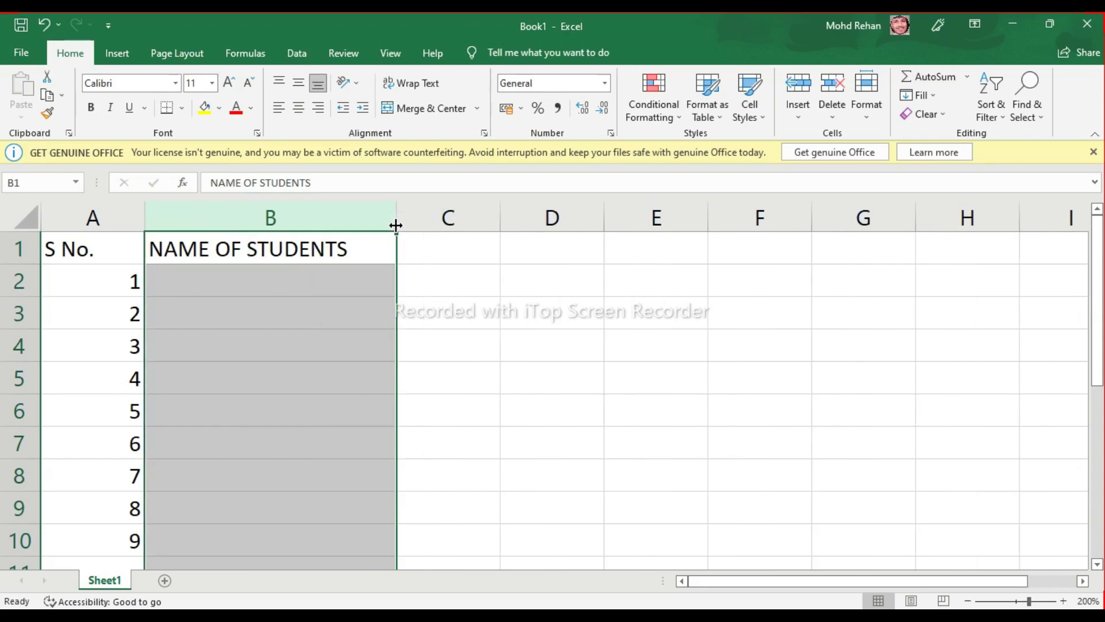
key("ctrl+z")
key("ctrl+z")
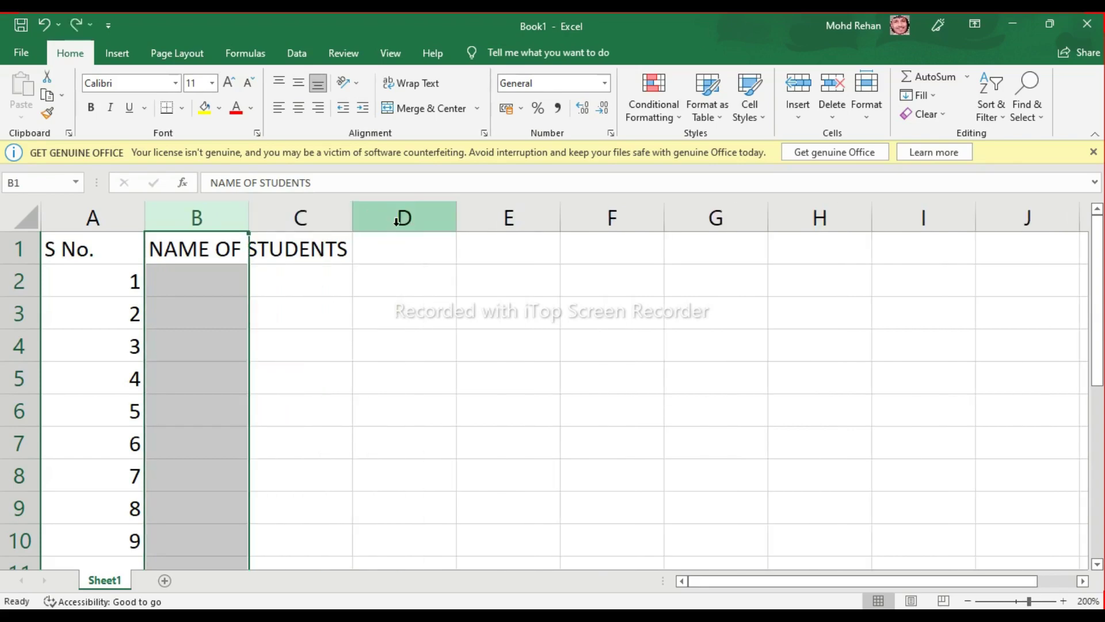
left_click(297, 342)
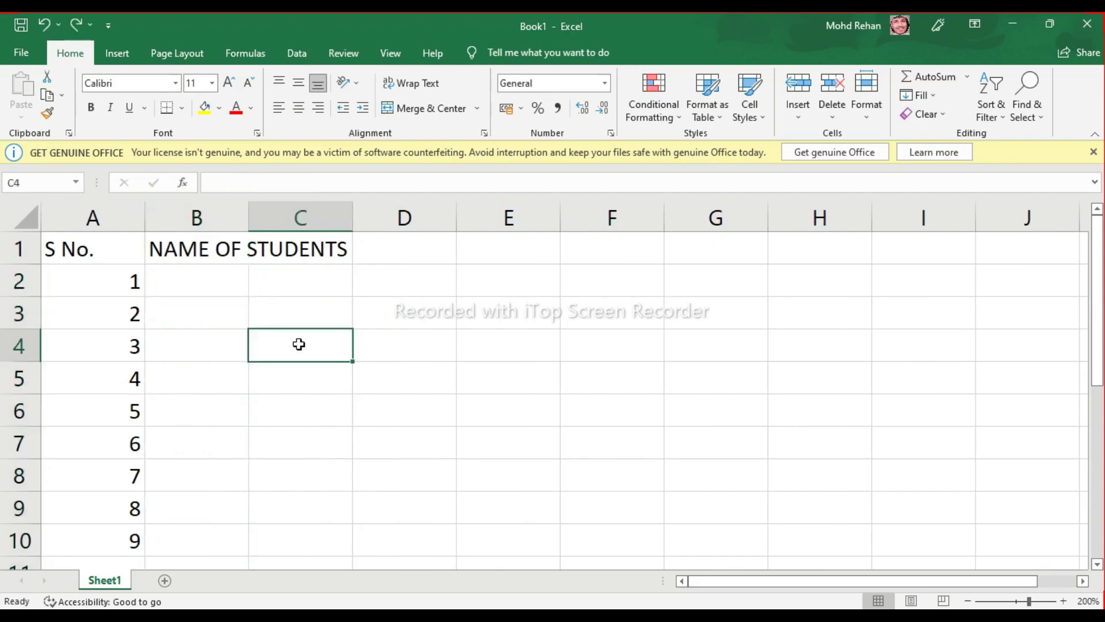
left_click(202, 205)
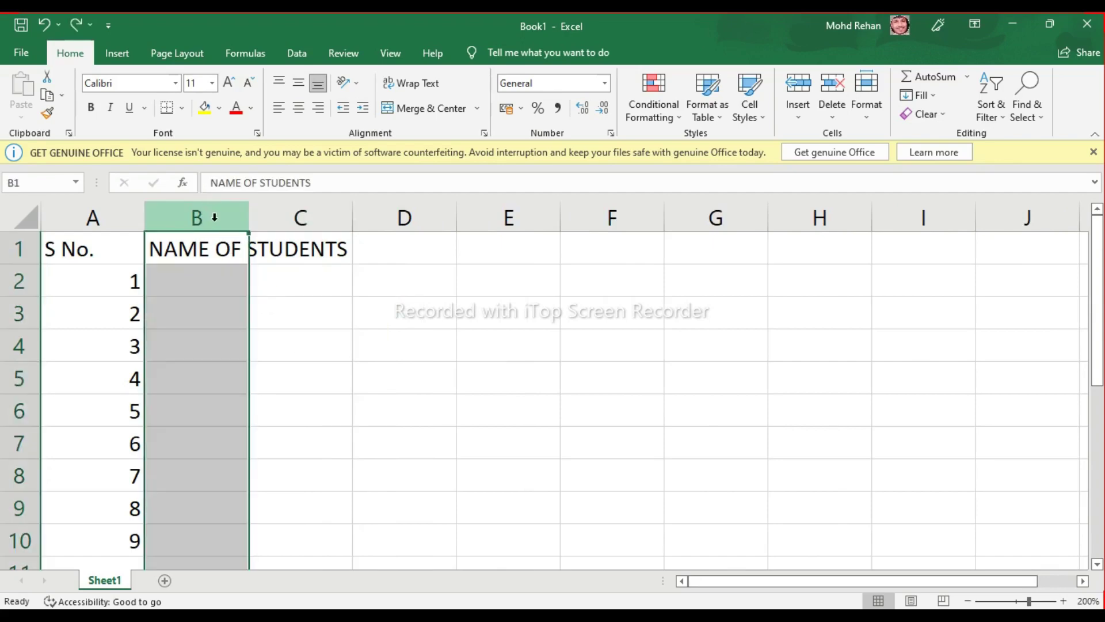
double_click(248, 217)
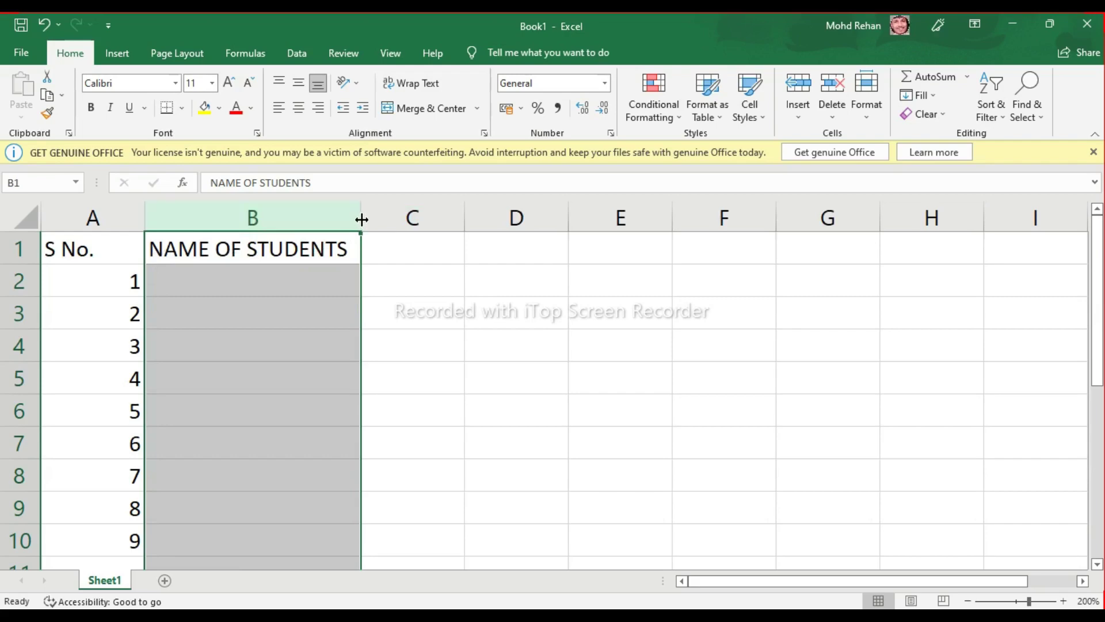
- Undo the header copied into column C and auto-fit column B to NAME OF STUDENTS
left_click_drag(361, 219, 248, 221)
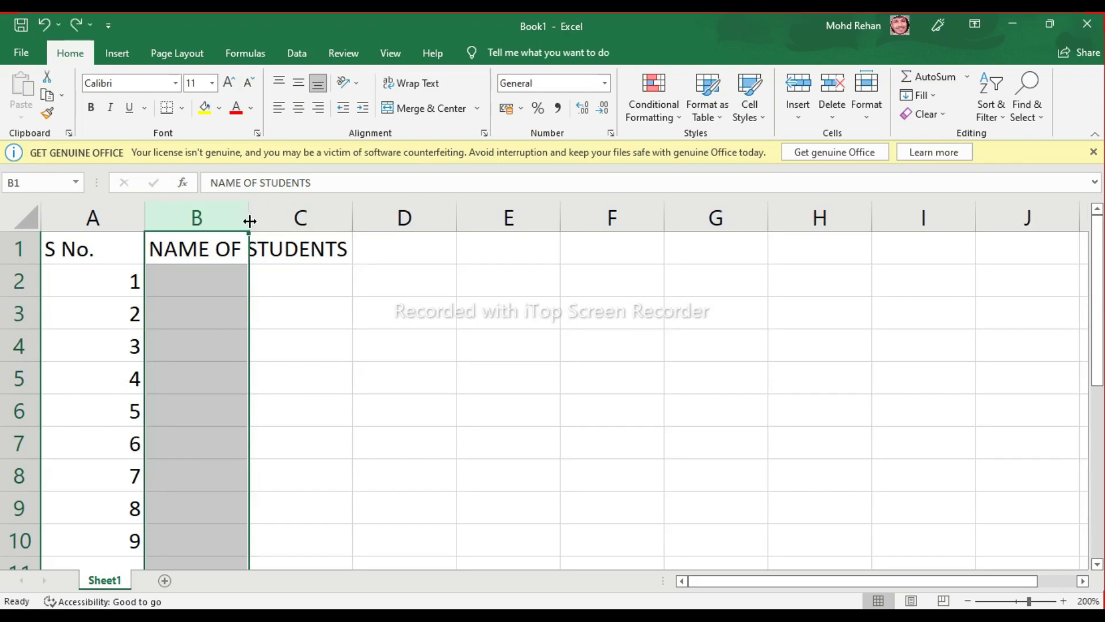
mouse_move(250, 221)
left_mouse_down()
mouse_move(465, 237)
mouse_move(559, 221)
left_mouse_up()
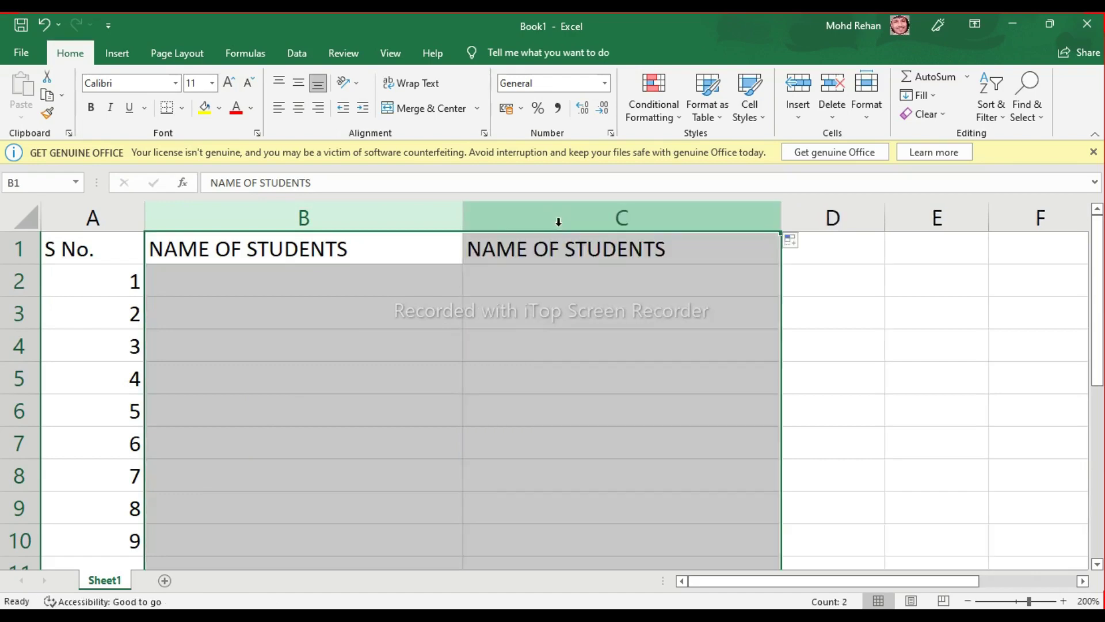
key("ctrl+z")
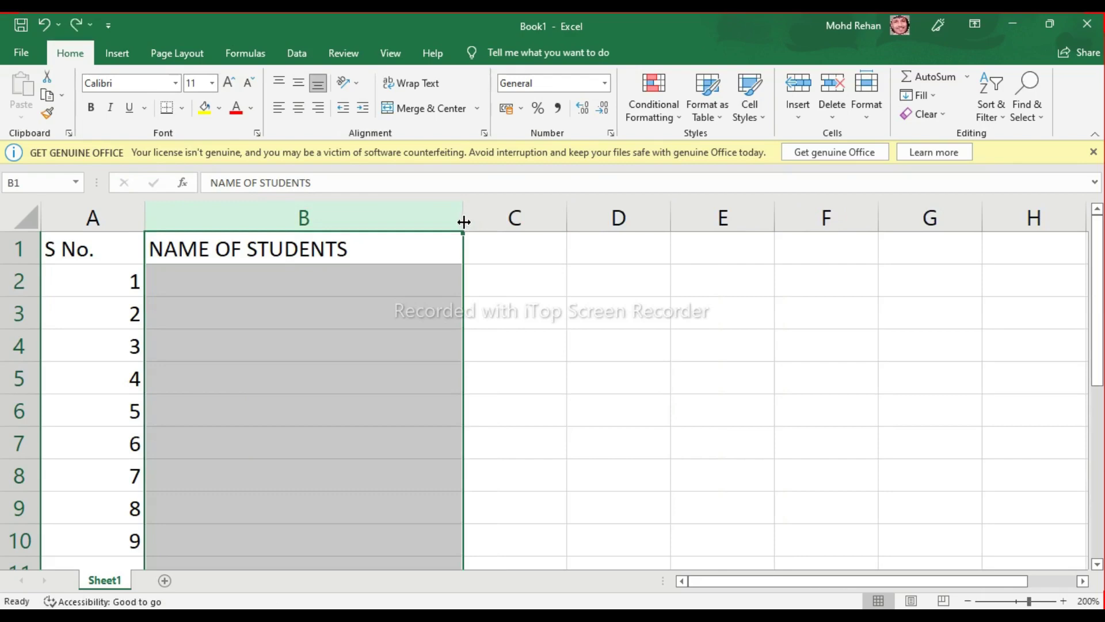
left_click_drag(464, 221, 490, 222)
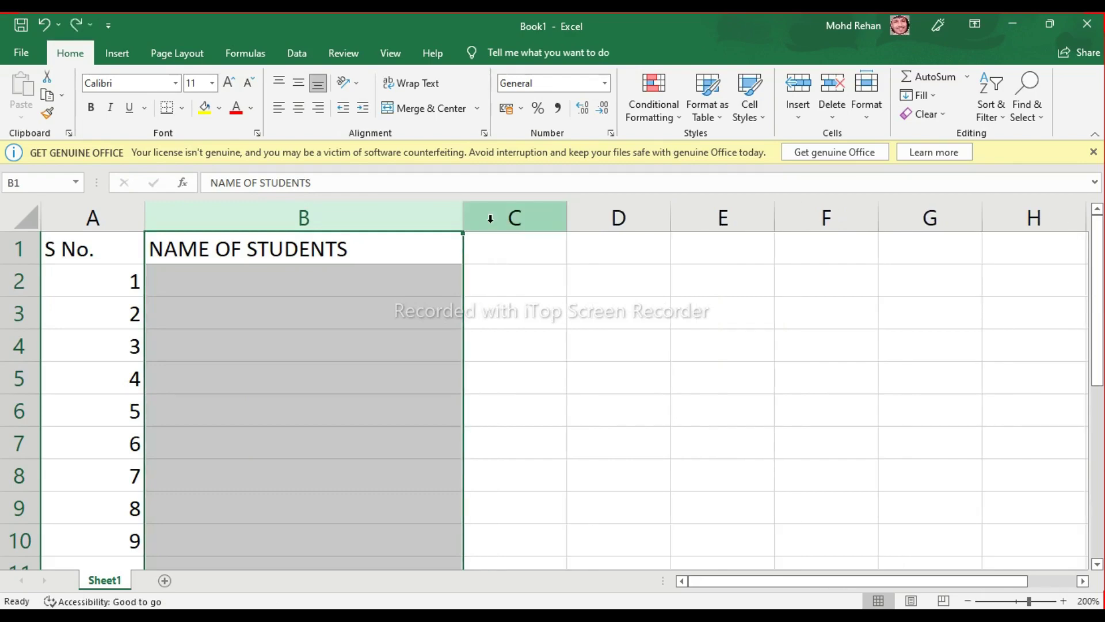
key("ctrl+z")
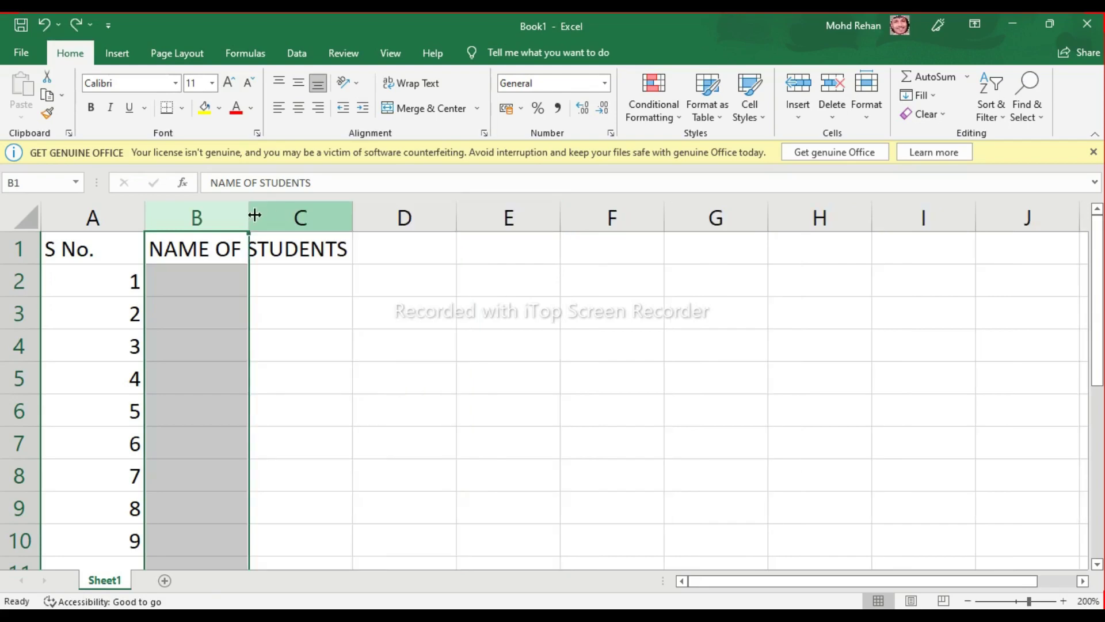
left_click_drag(248, 219, 248, 219)
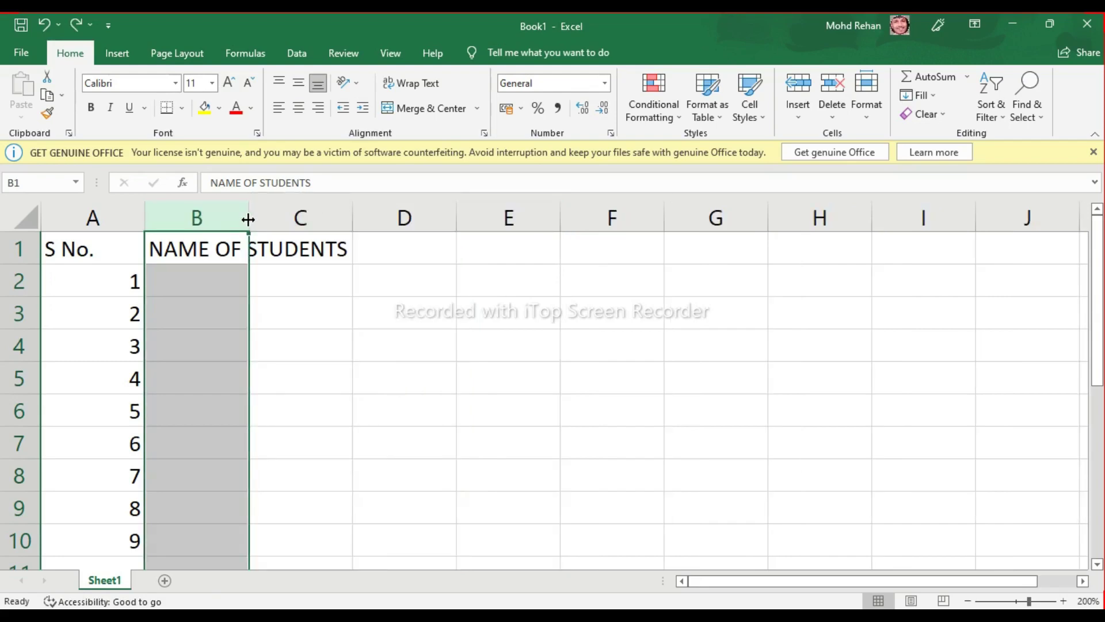
double_click(249, 219)
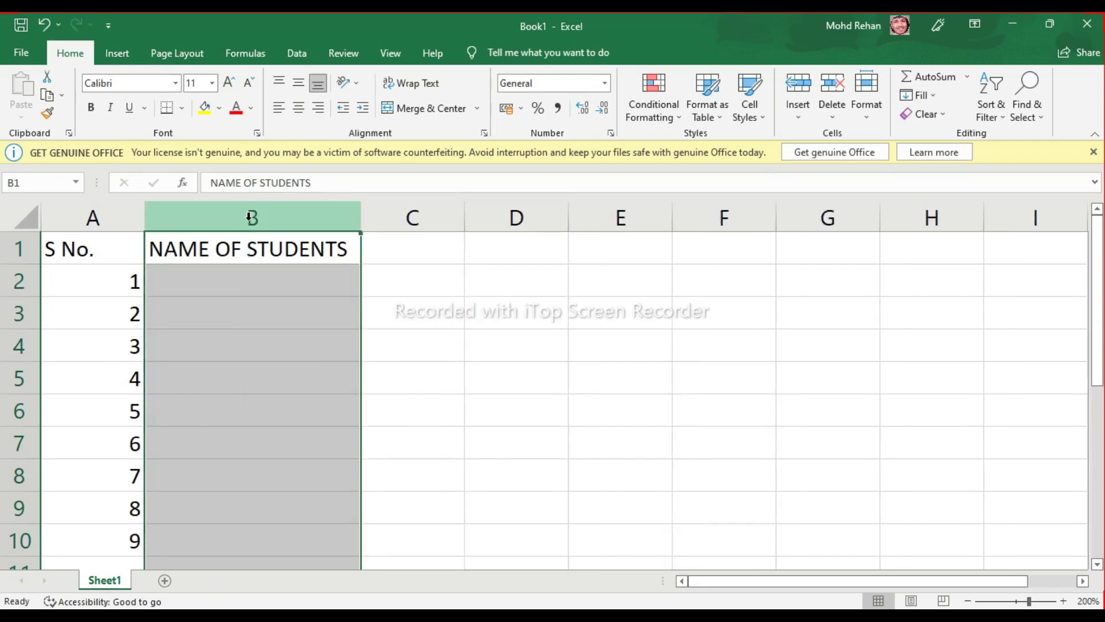
left_click(236, 279)
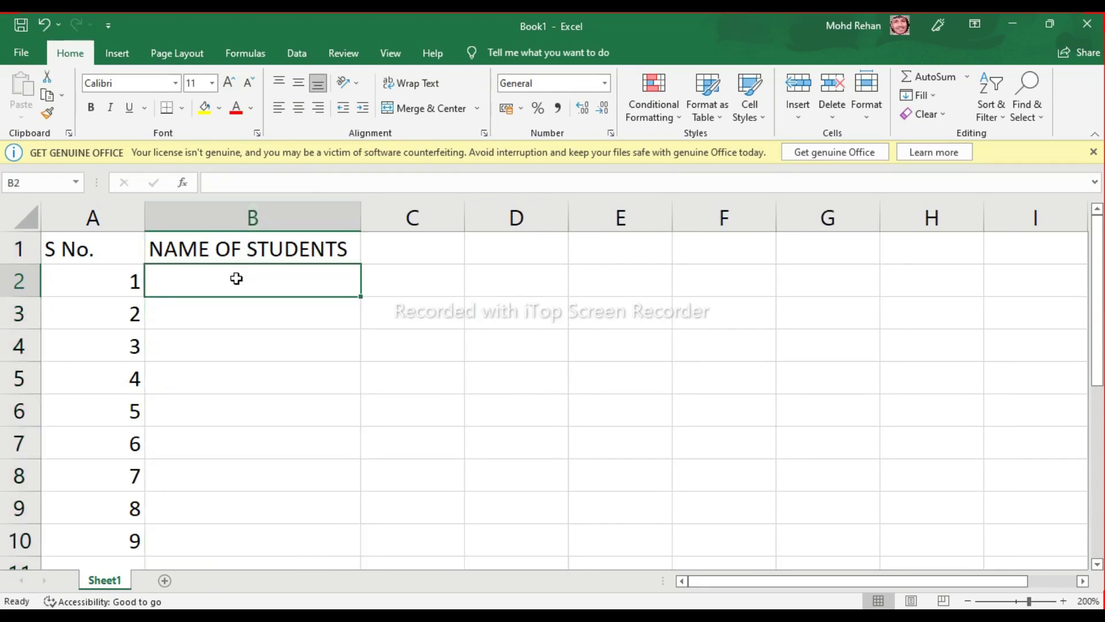
- Enter headers CLASS, ROLL No. and PHYSICS in cells C1 to E1
left_click(367, 249)
type("C")
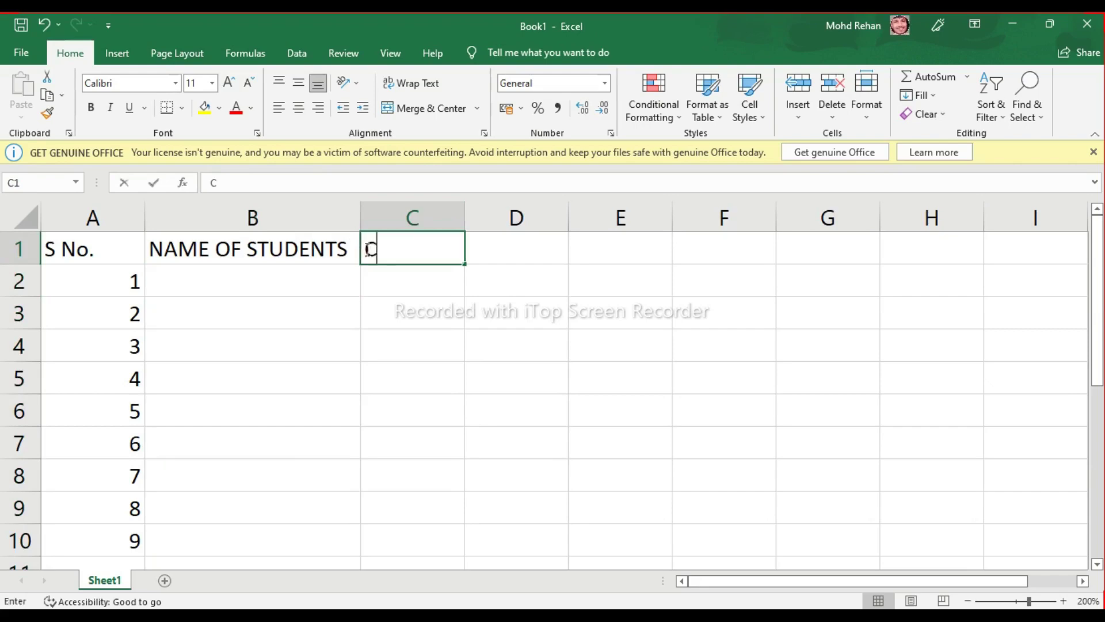
type("LASS")
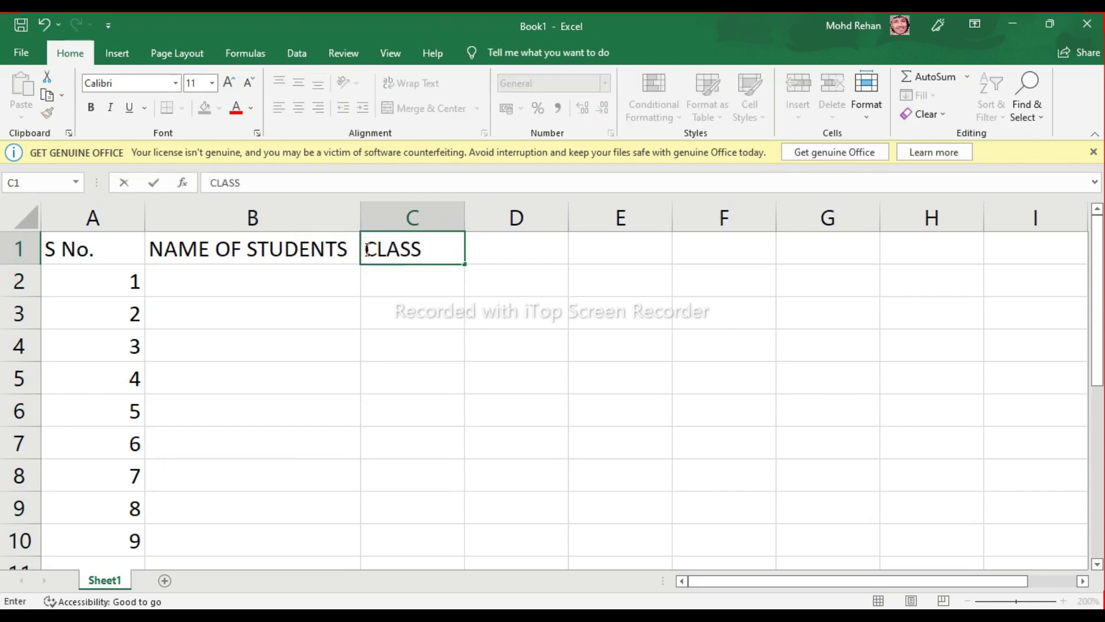
key("Tab")
type("RO")
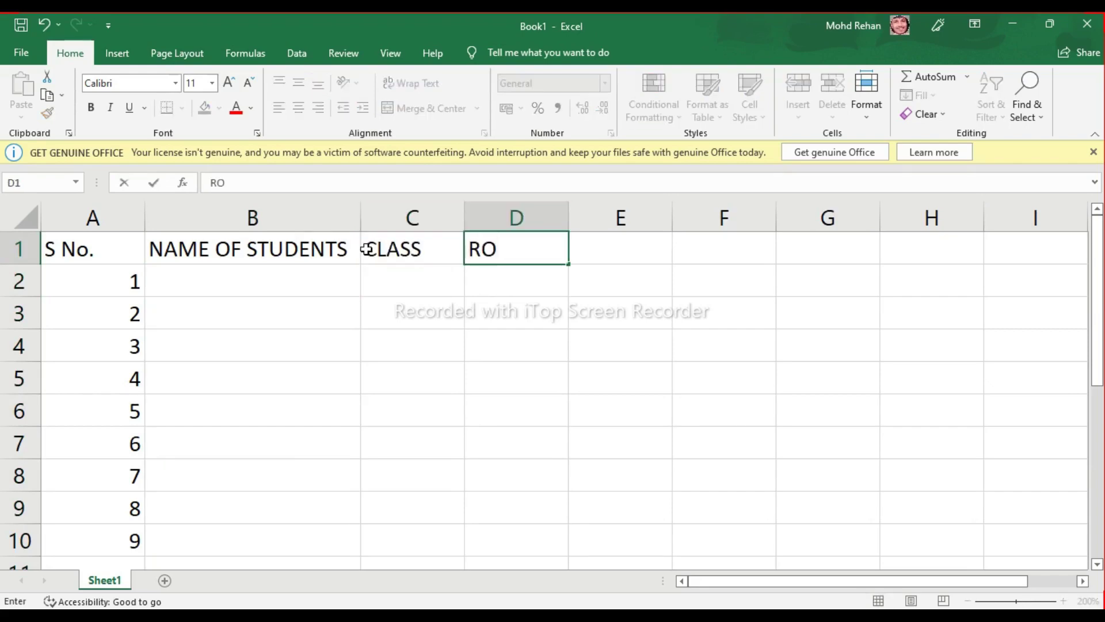
type("LL NO")
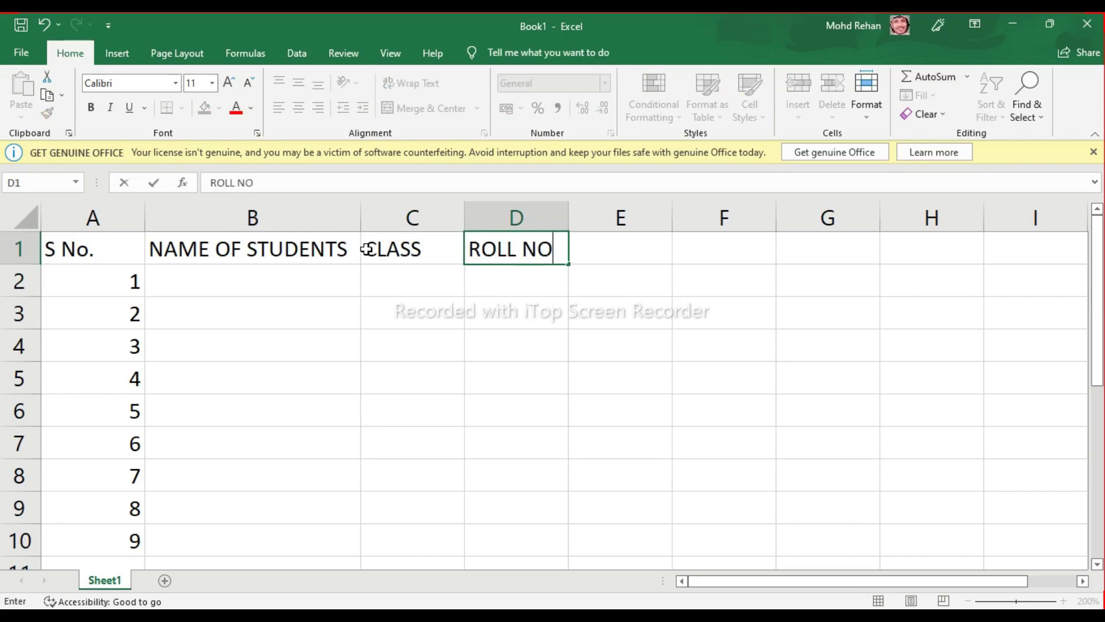
key("BackSpace")
type("o.")
key("Tab")
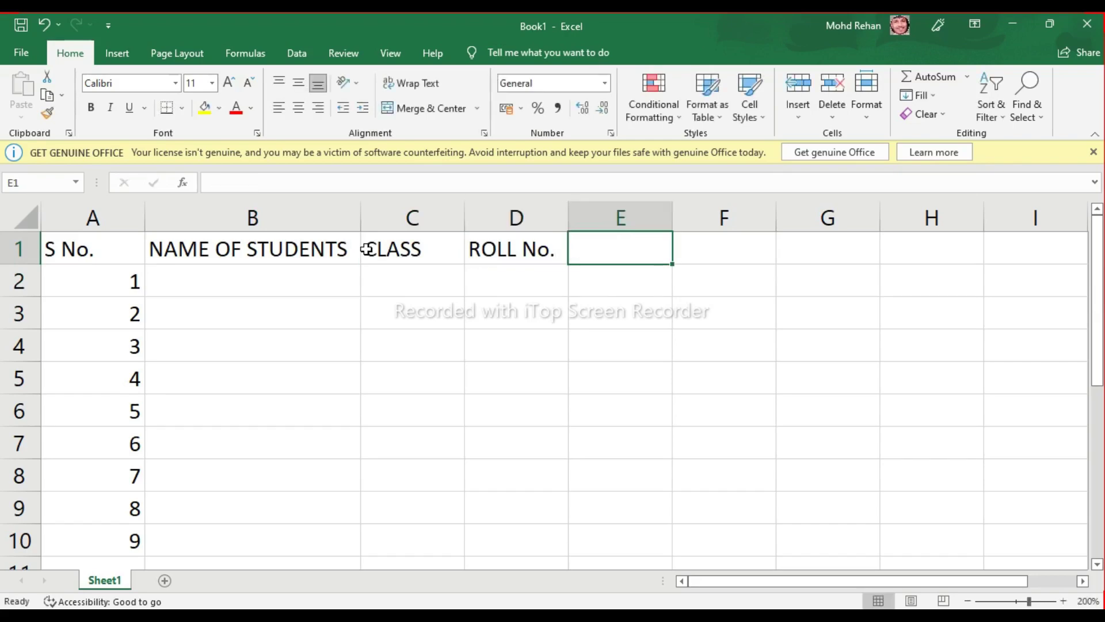
type("P")
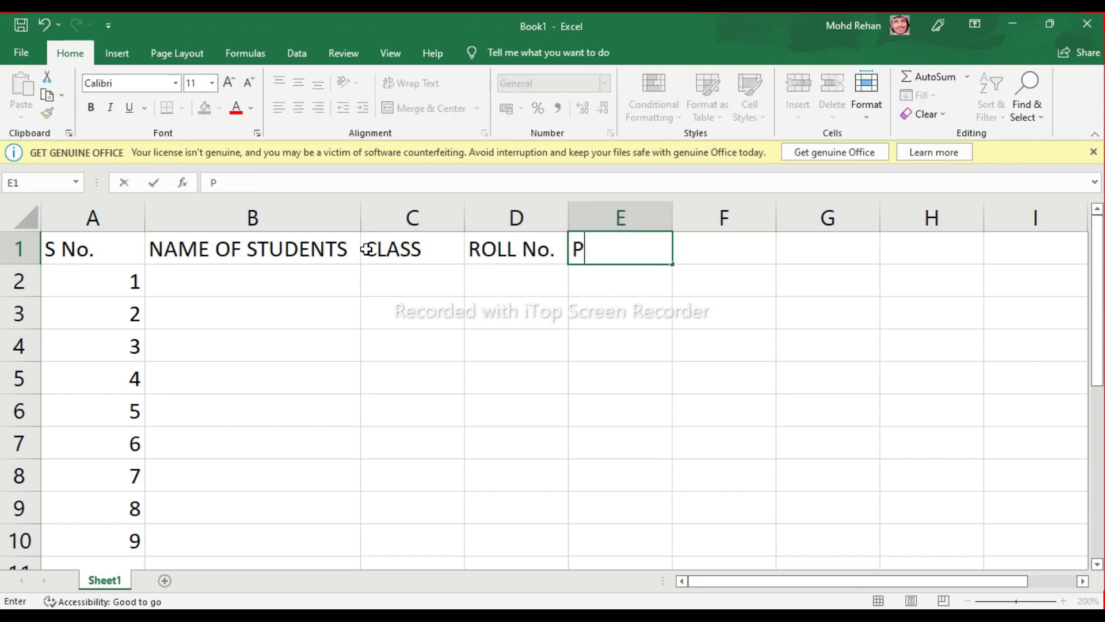
type("HYSI")
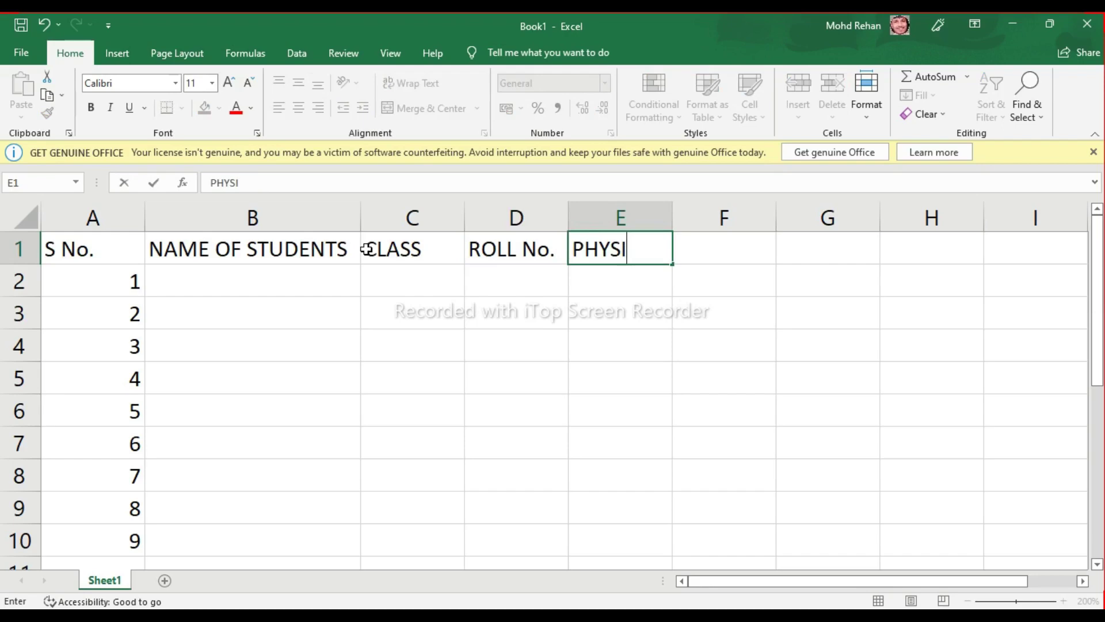
type("CS")
key("Tab")
- Enter headers MATHEMATICS, BIOLOGY and CHEMISTRY in cells F1 to H1
type("MA")
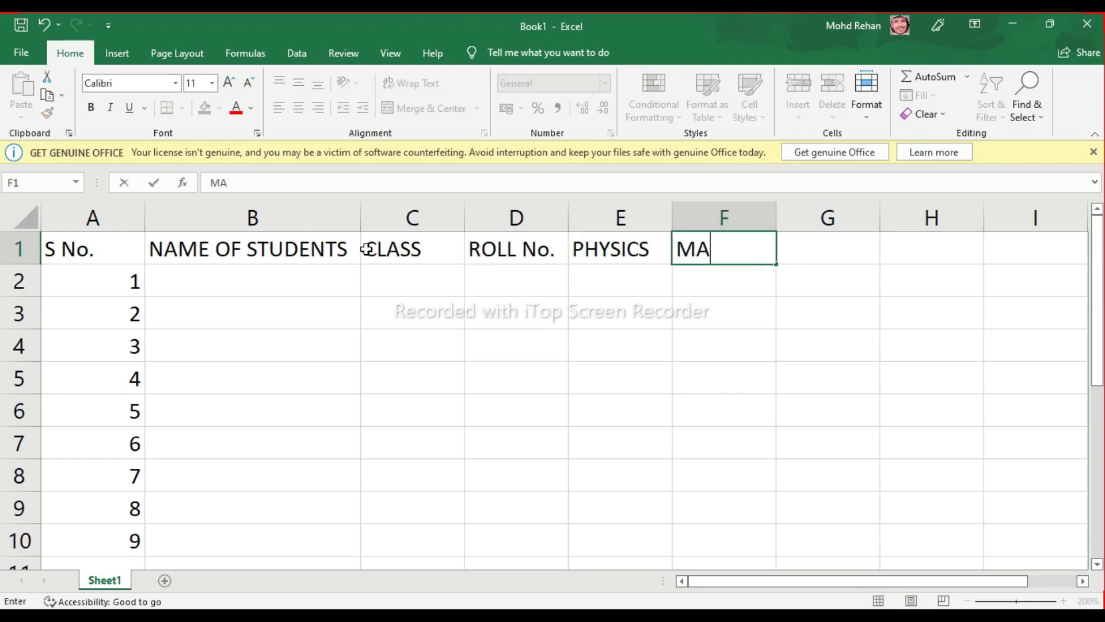
type("THEMAT")
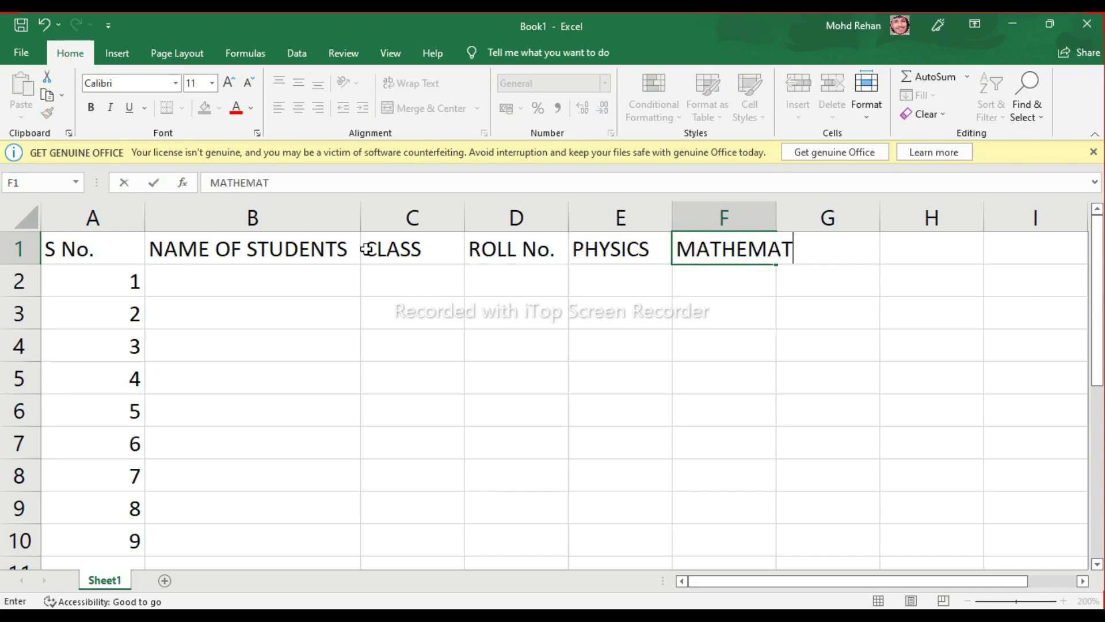
type("ICS")
key("Tab")
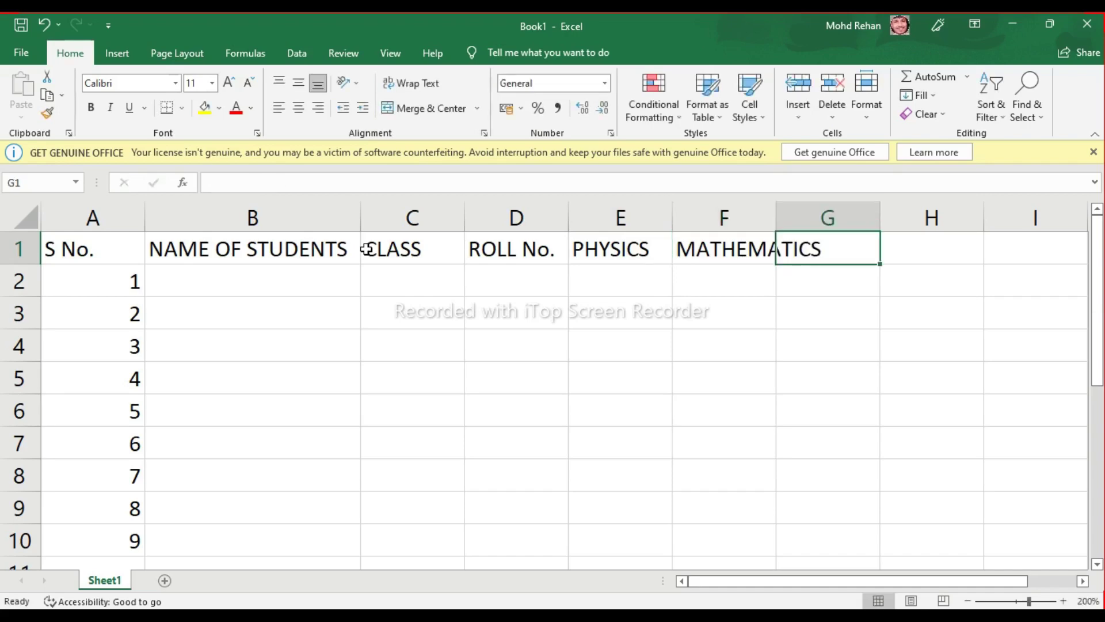
type("BIO")
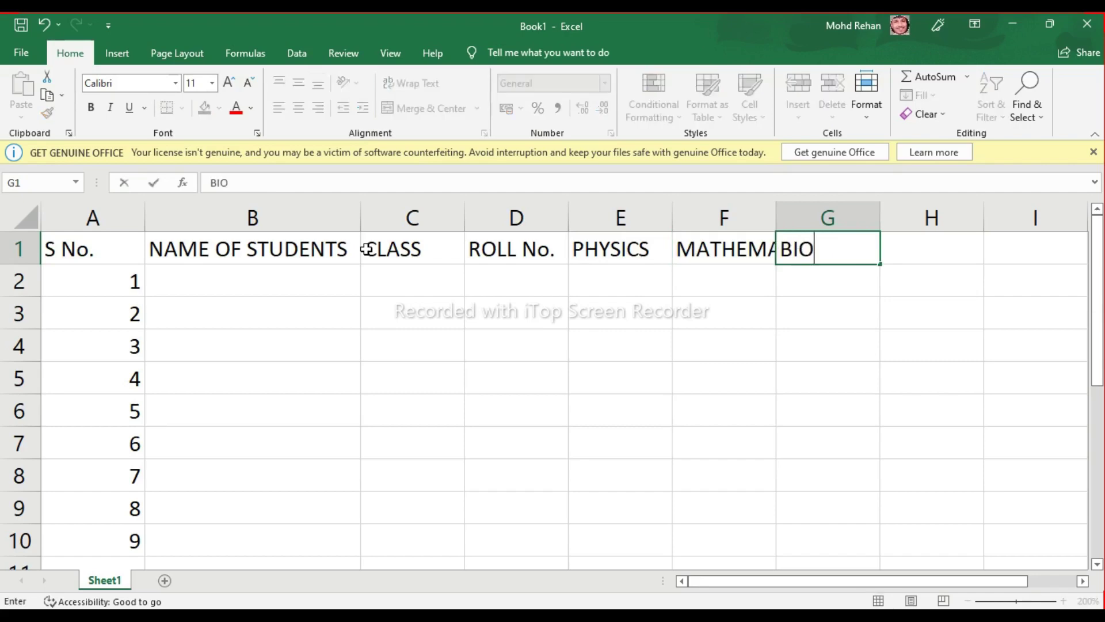
type("LOGY")
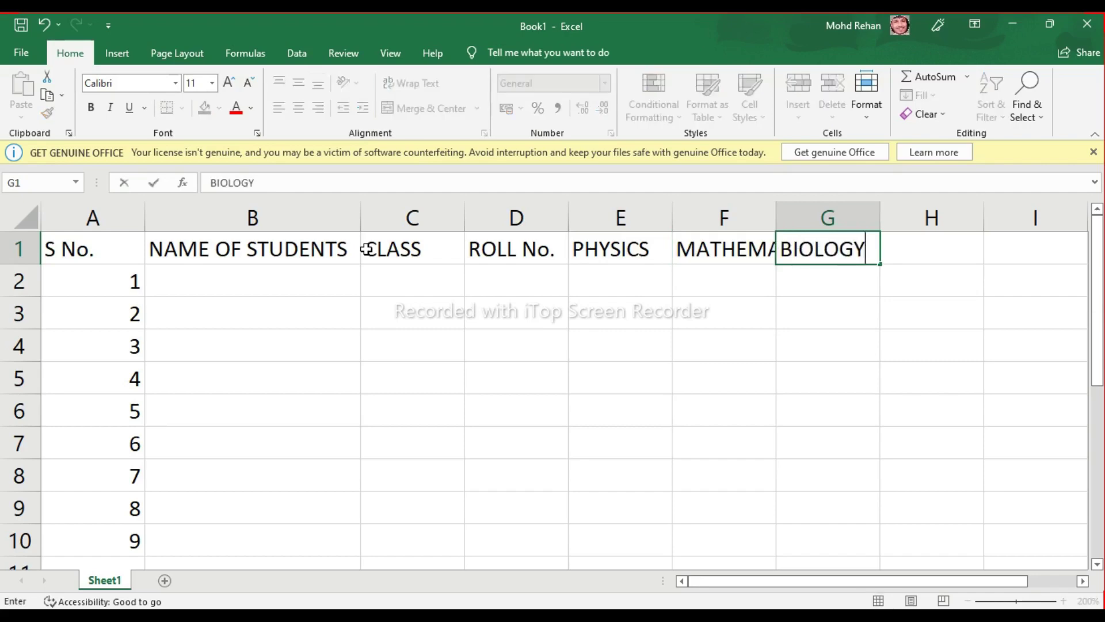
key("Tab")
type("CH")
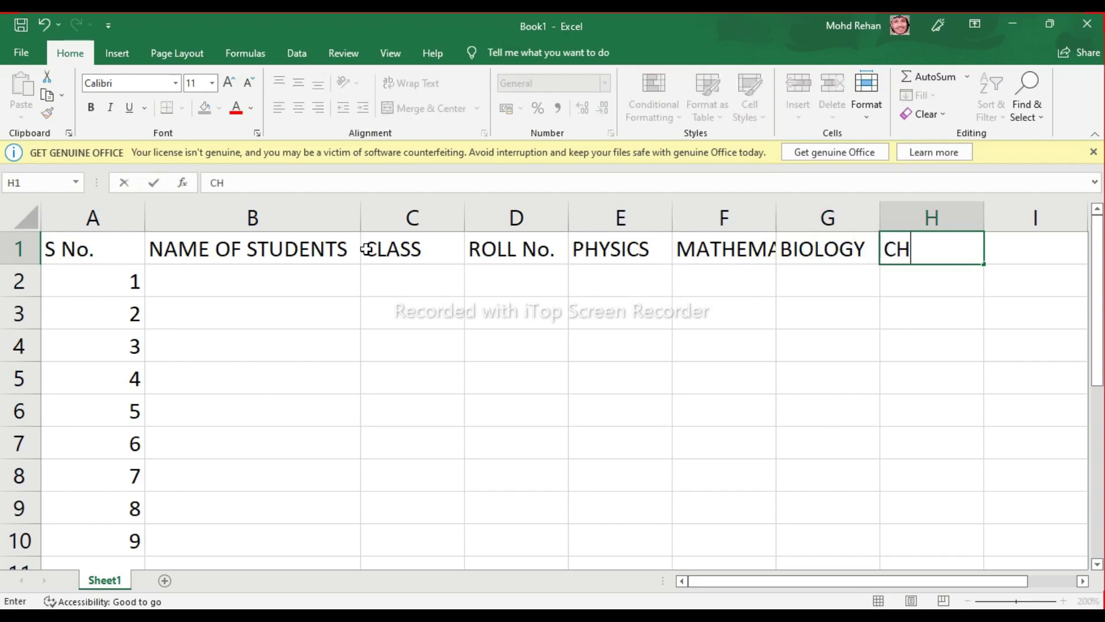
type("EMIST")
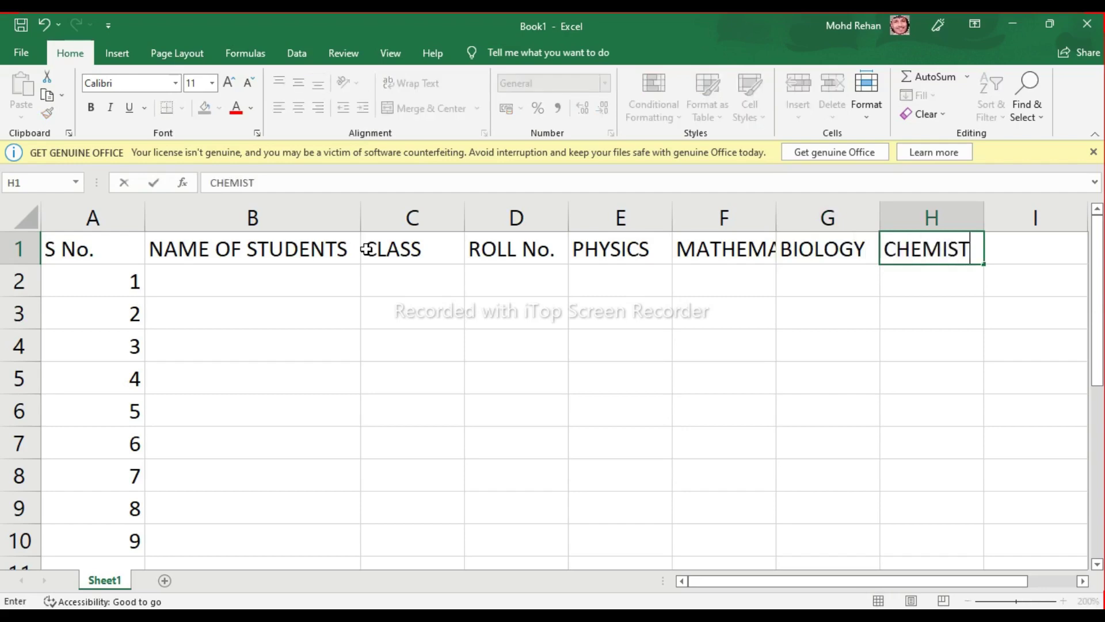
type("RY")
key("Return")
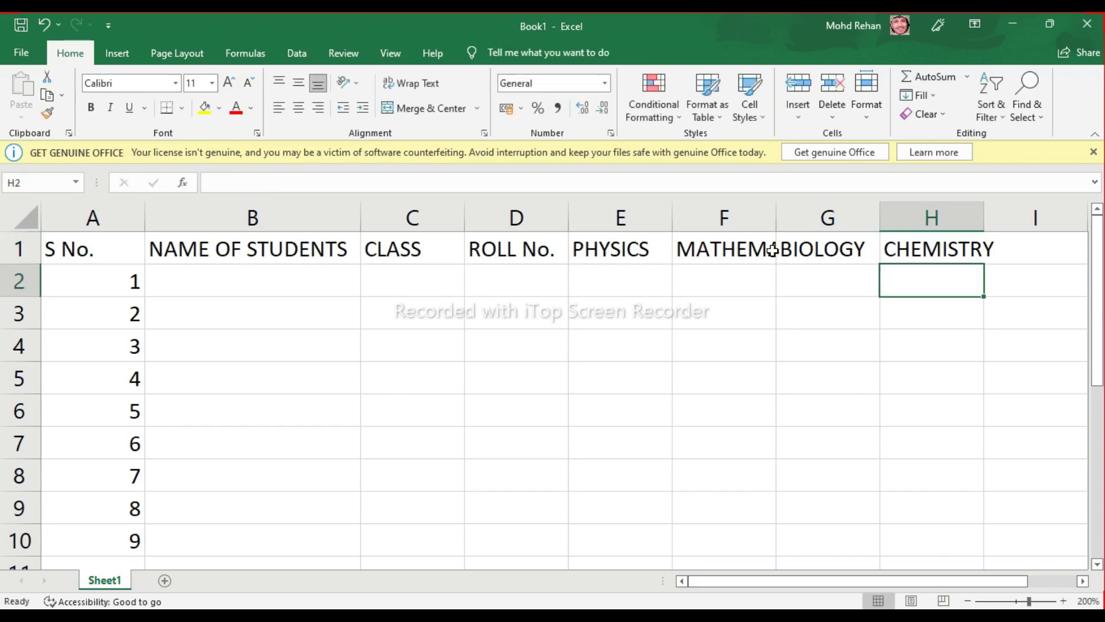
- Try auto-fitting column F and then columns A–H, undoing both width changes
left_click(743, 249)
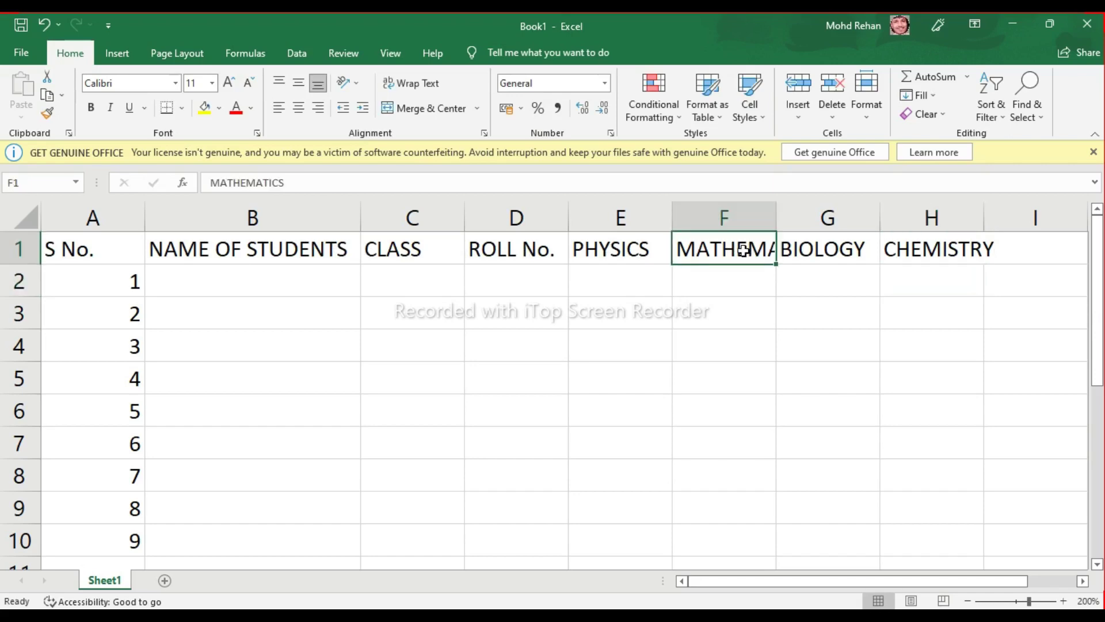
left_click(950, 251)
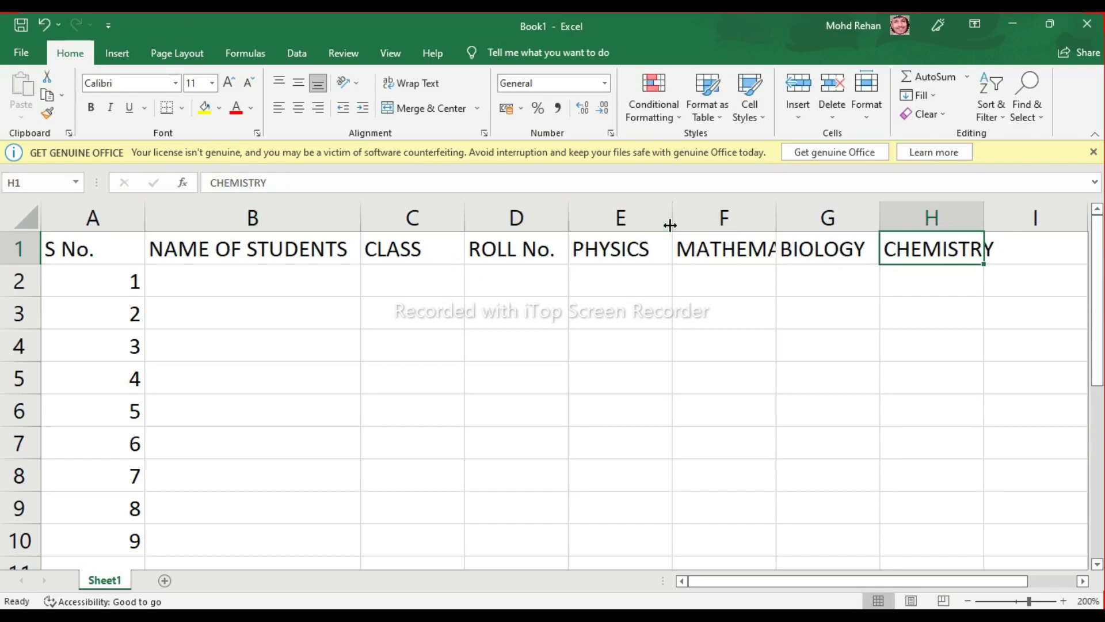
double_click(775, 223)
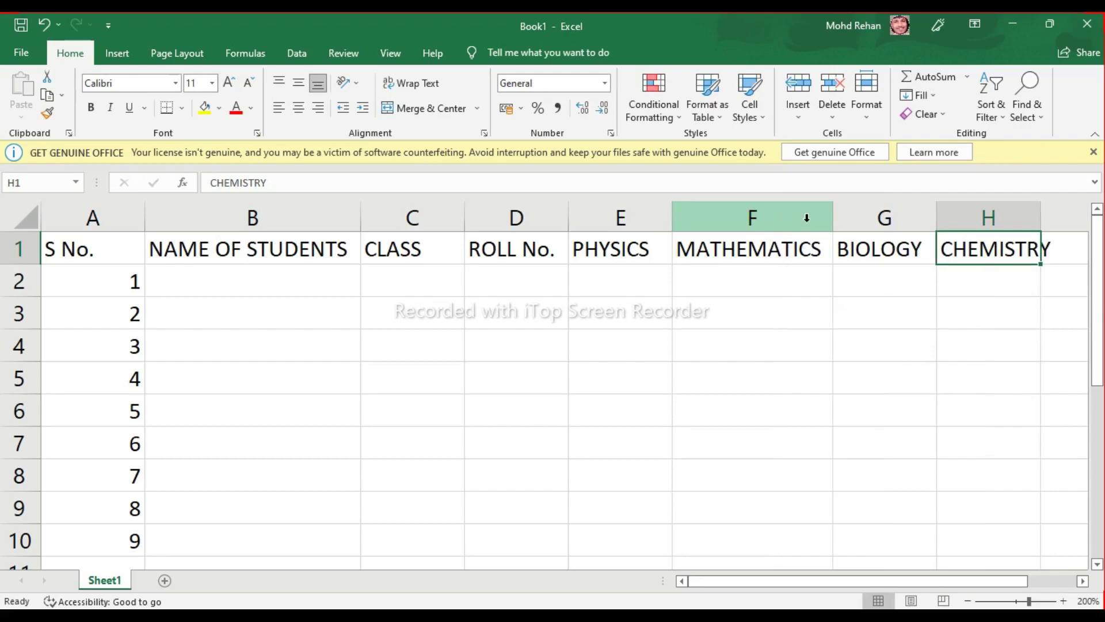
key("ctrl+z")
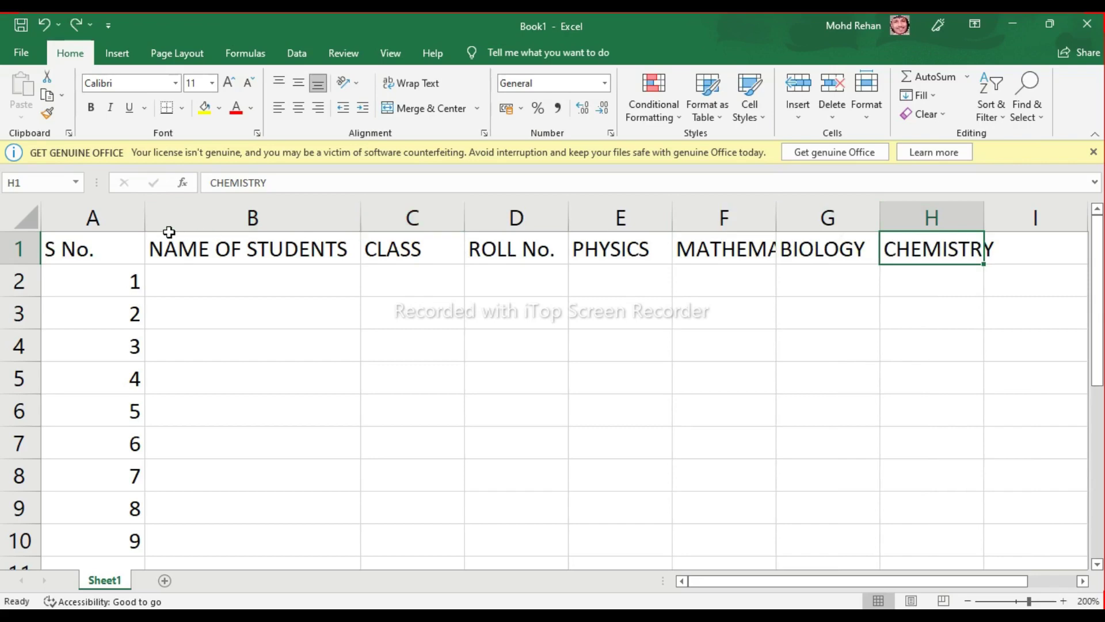
left_click_drag(129, 216, 958, 220)
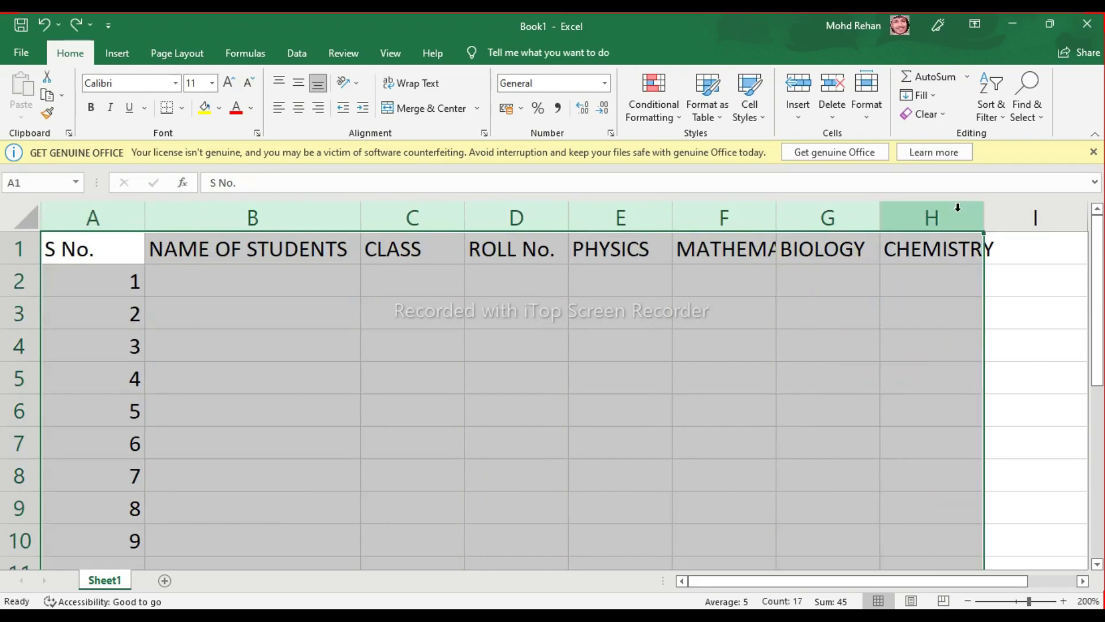
double_click(569, 219)
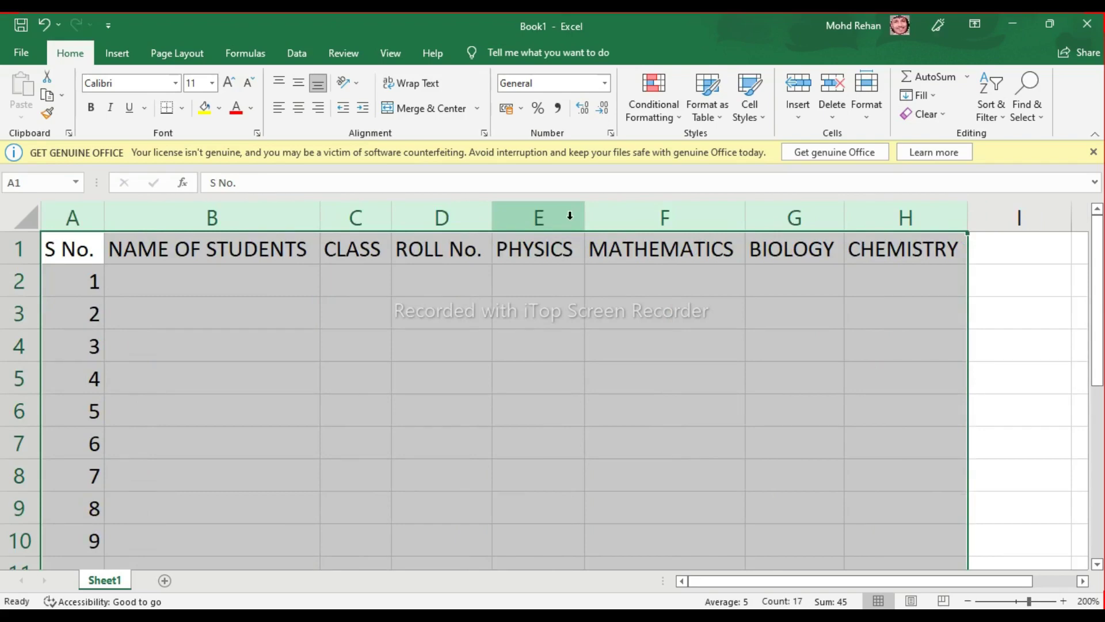
key("ctrl+z")
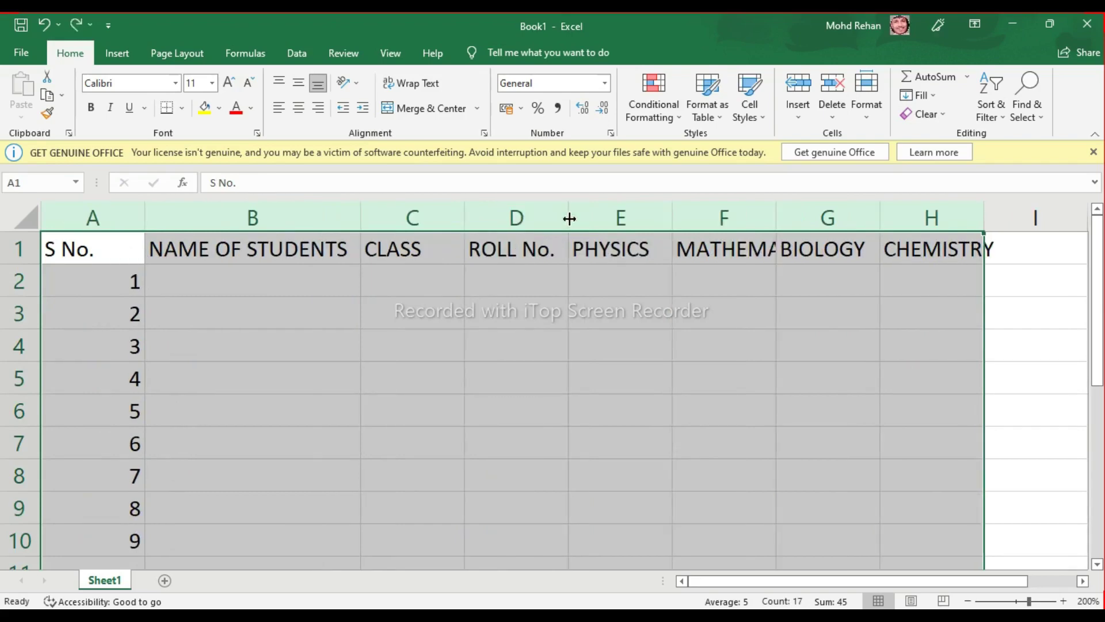
left_click(1027, 281)
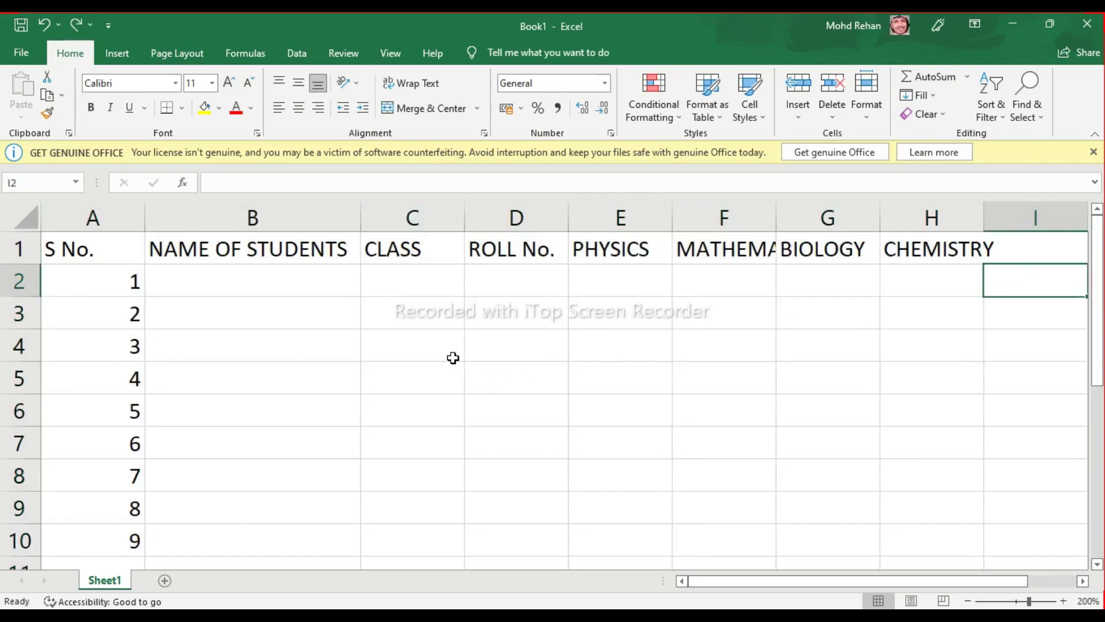
- Select the data table A1:H10 and autofit all its column widths
scroll(214, 321, "down", 2)
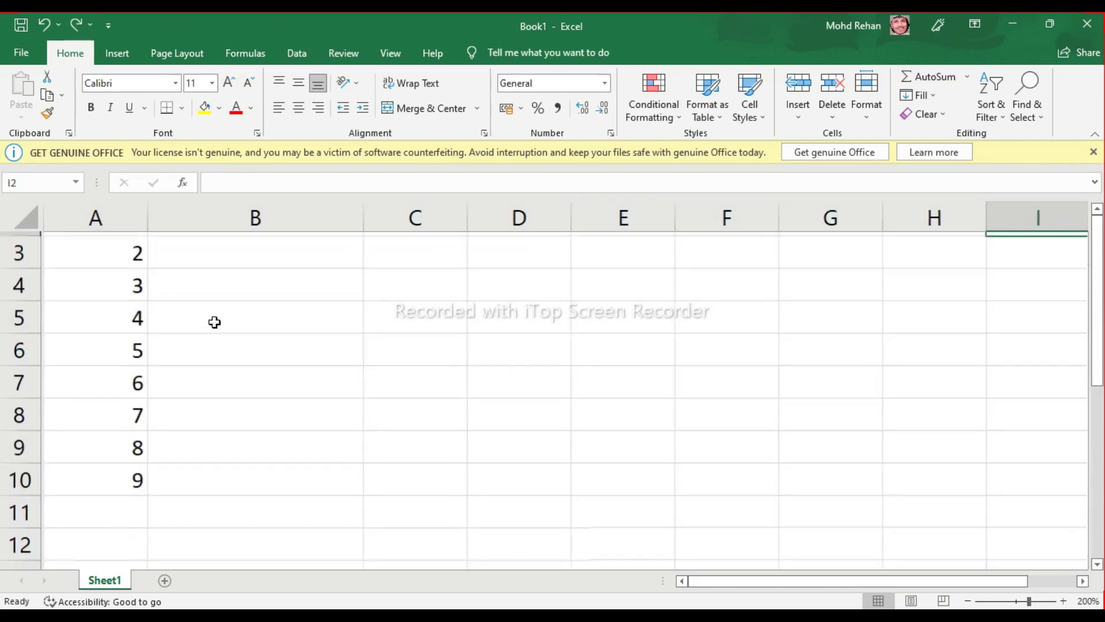
key("ctrl+a")
scroll(215, 322, "up", 2)
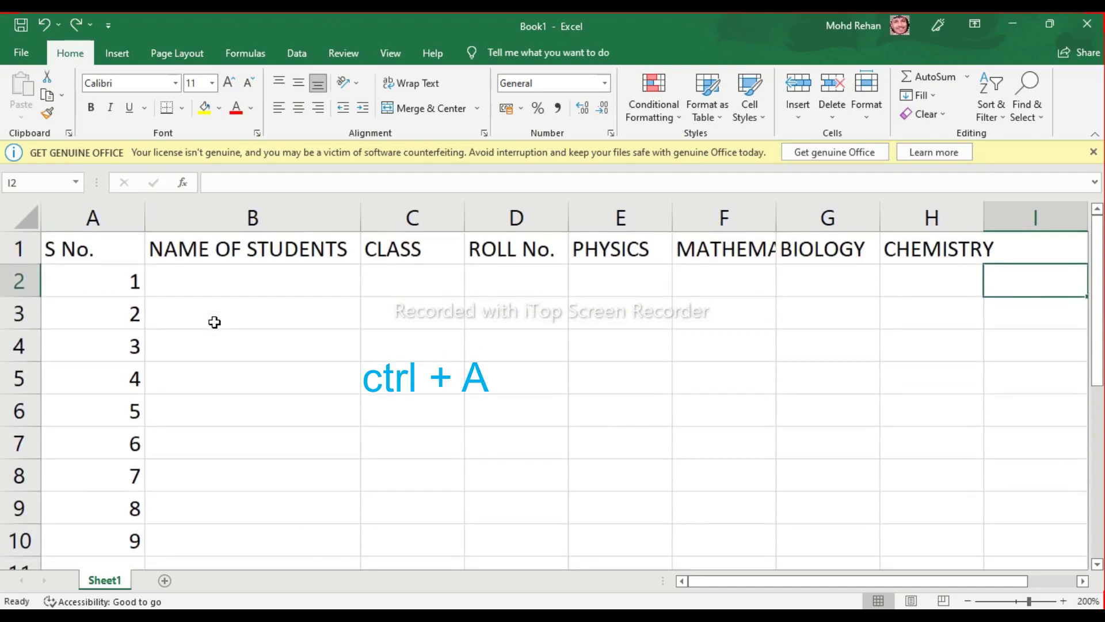
left_click(215, 322)
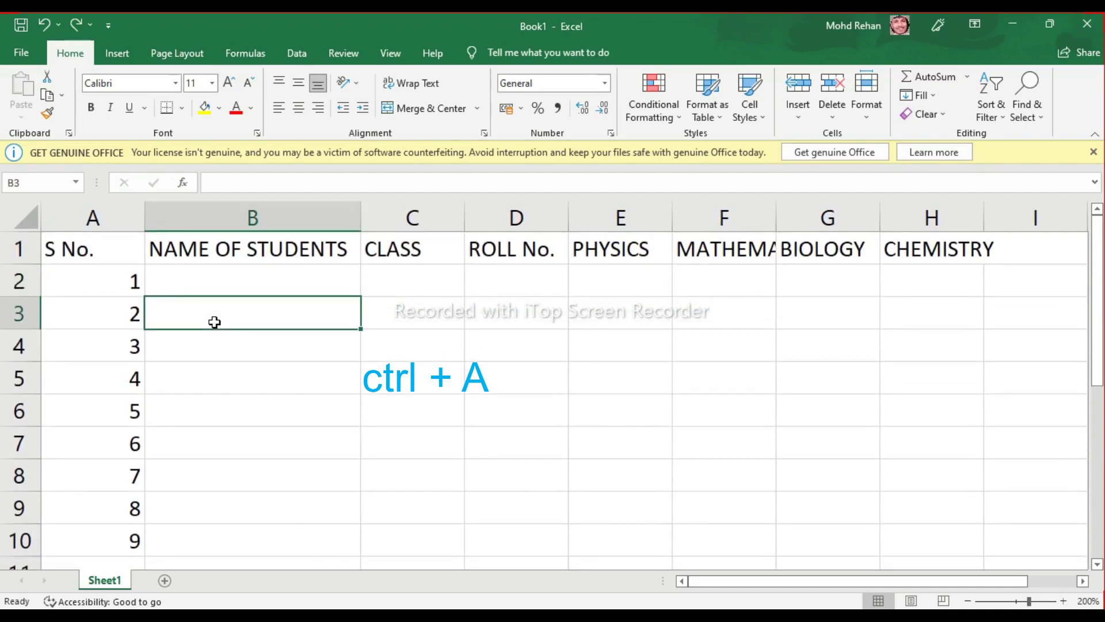
key("ctrl+a")
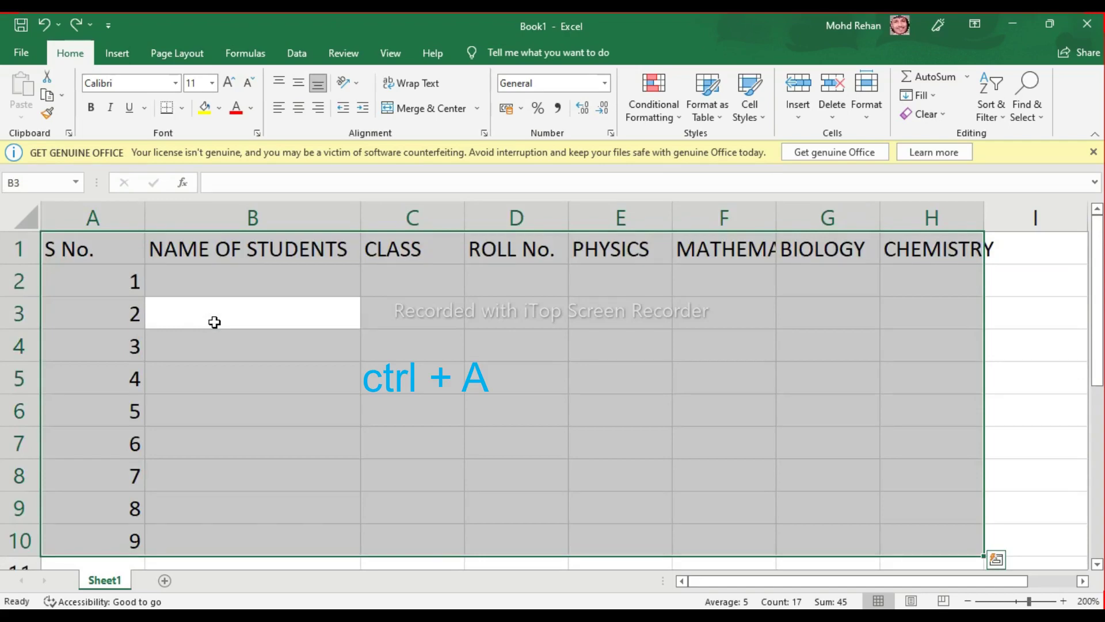
key("alt")
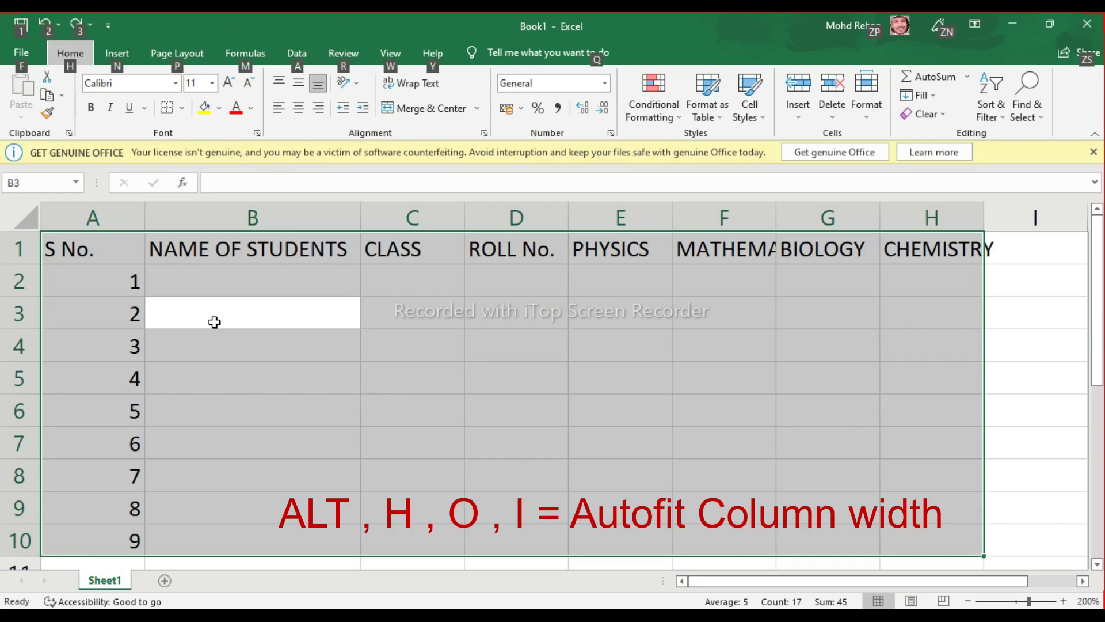
key("h")
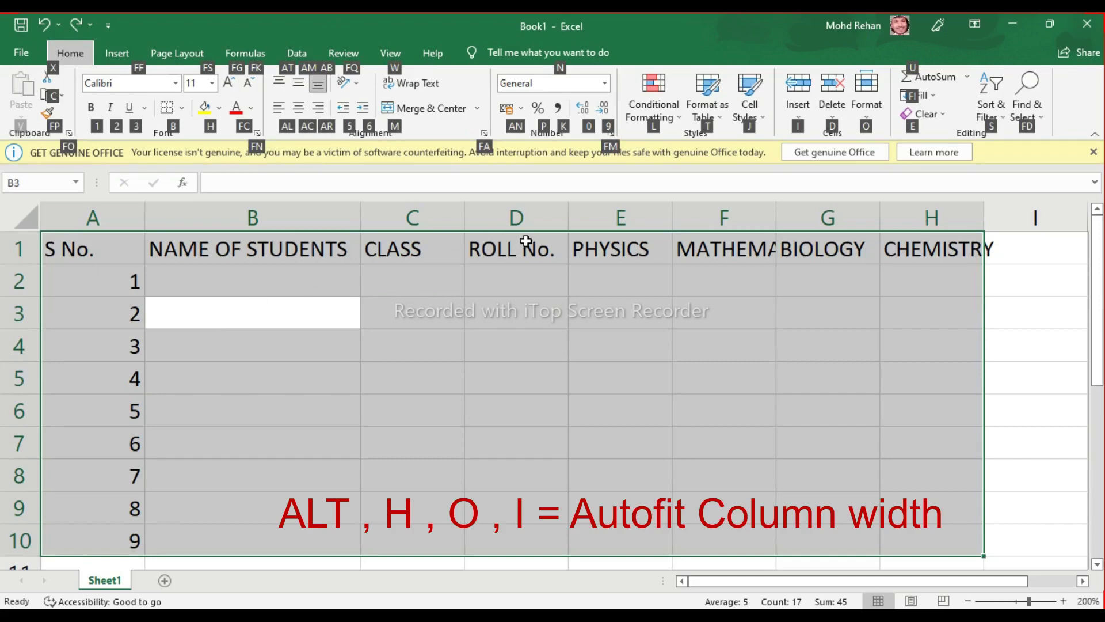
key("o")
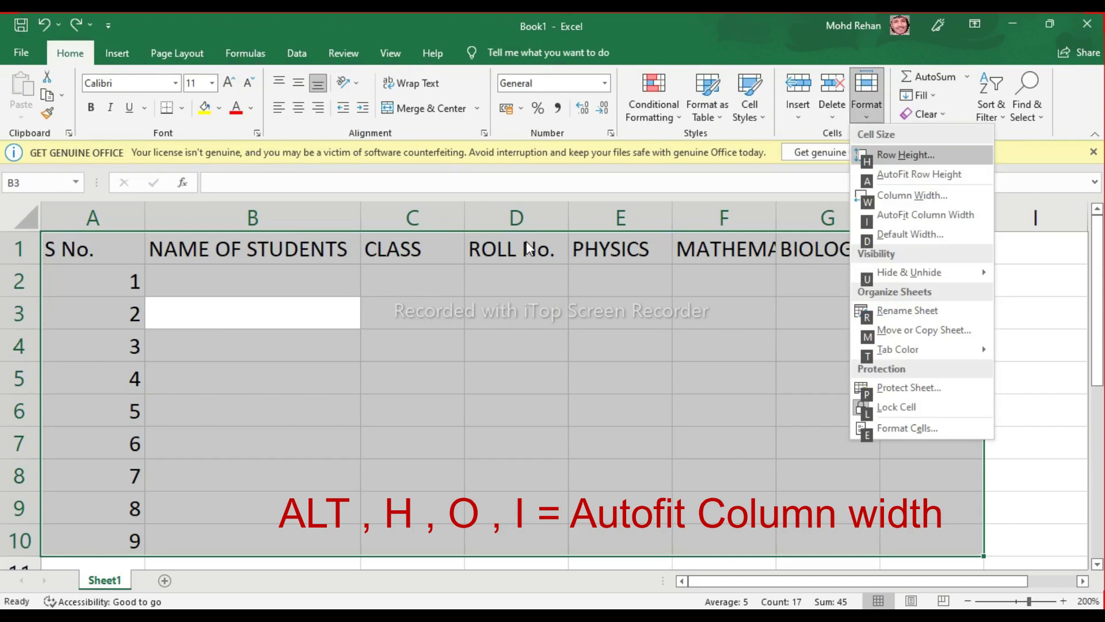
key("i")
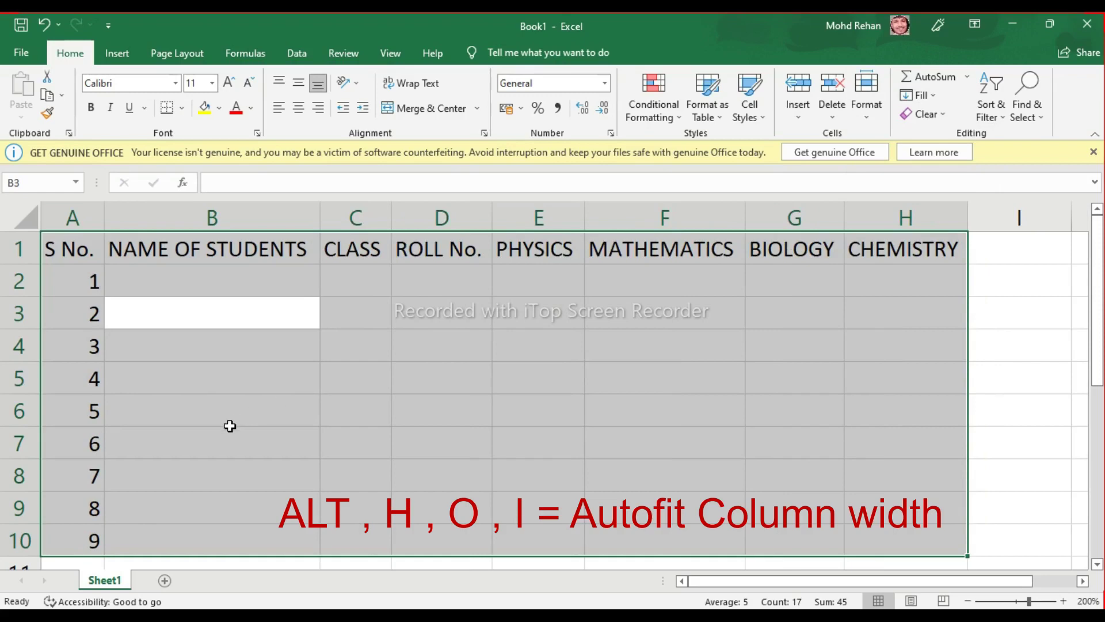
- Undo the autofit, then reapply AutoFit Column Width to columns A to H
key("ctrl+z")
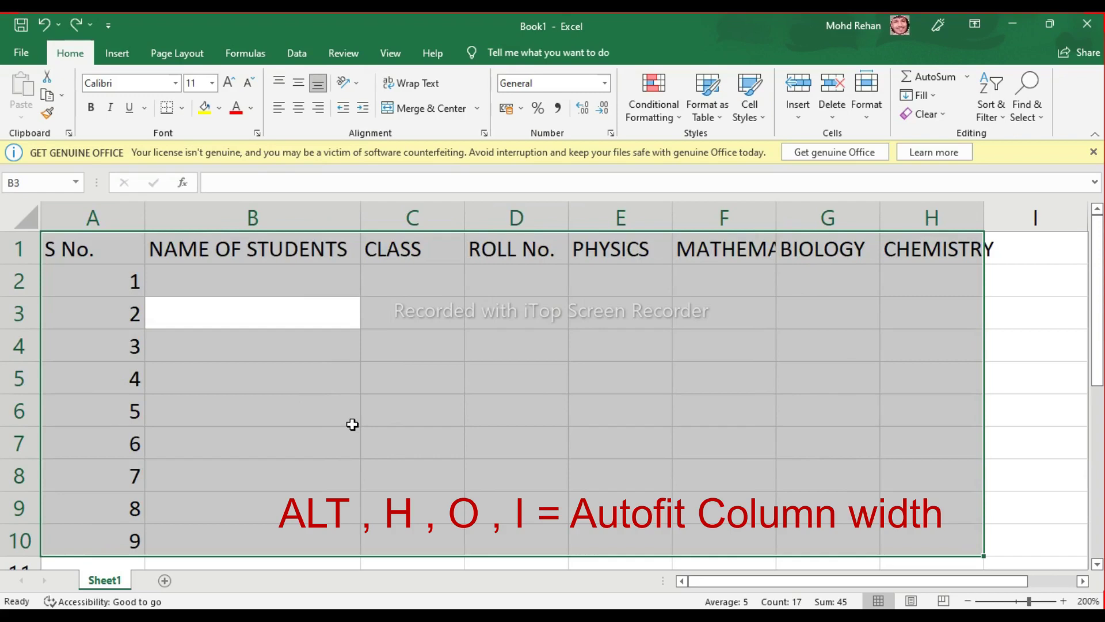
key("alt")
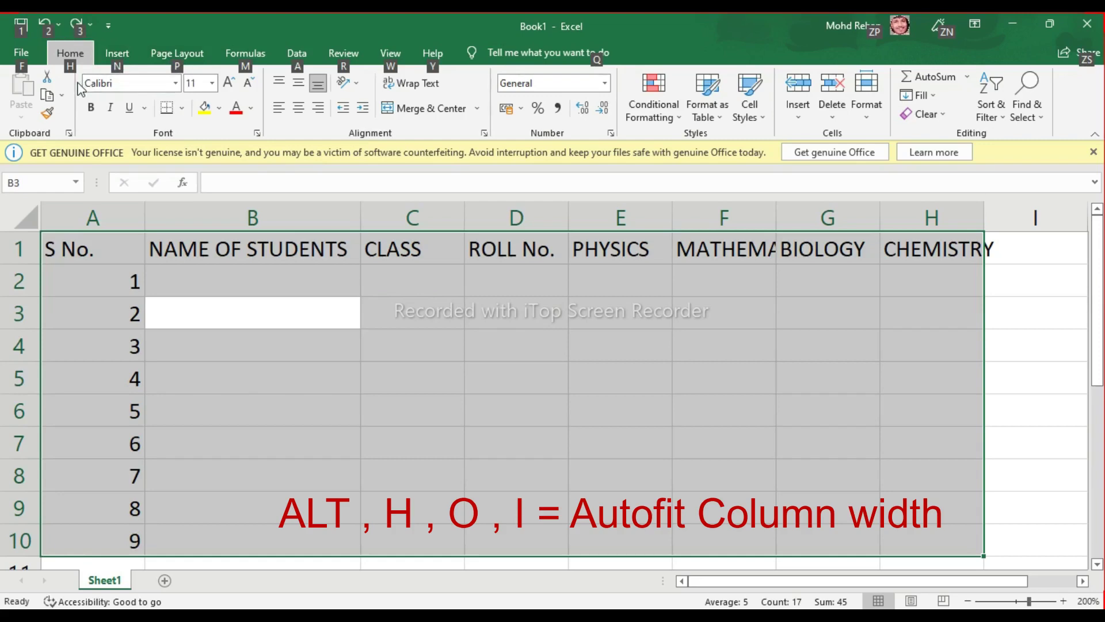
key("h")
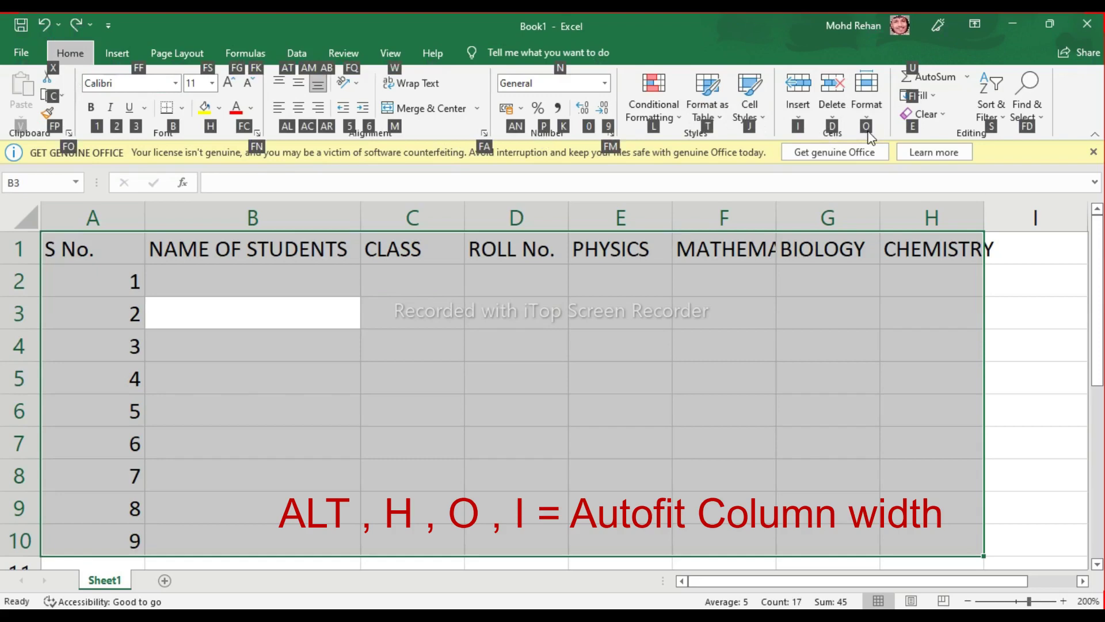
key("o")
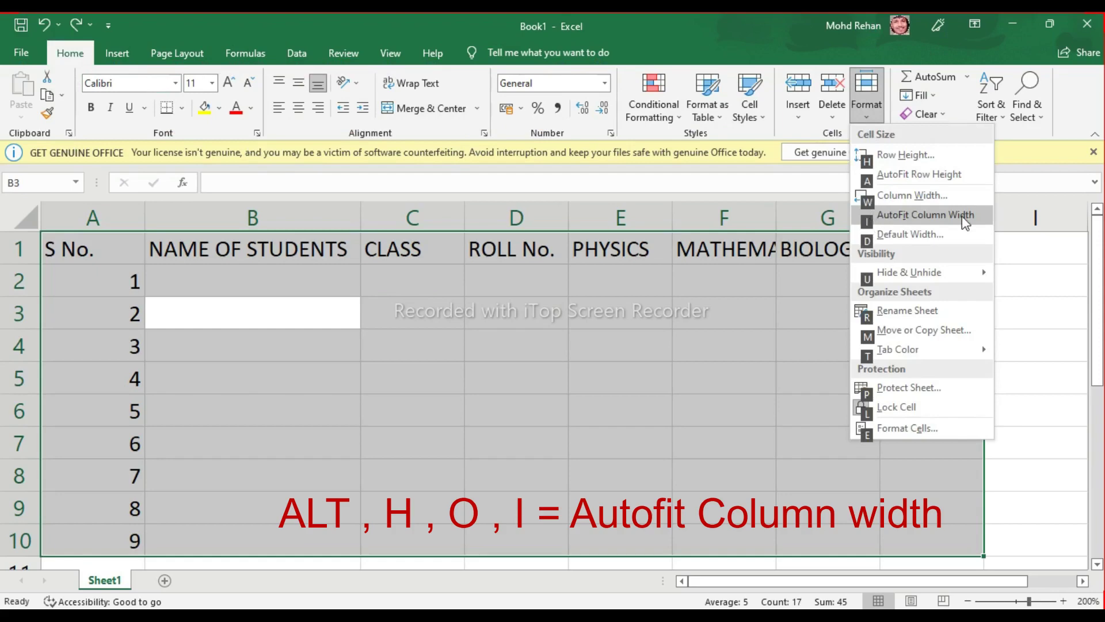
key("i")
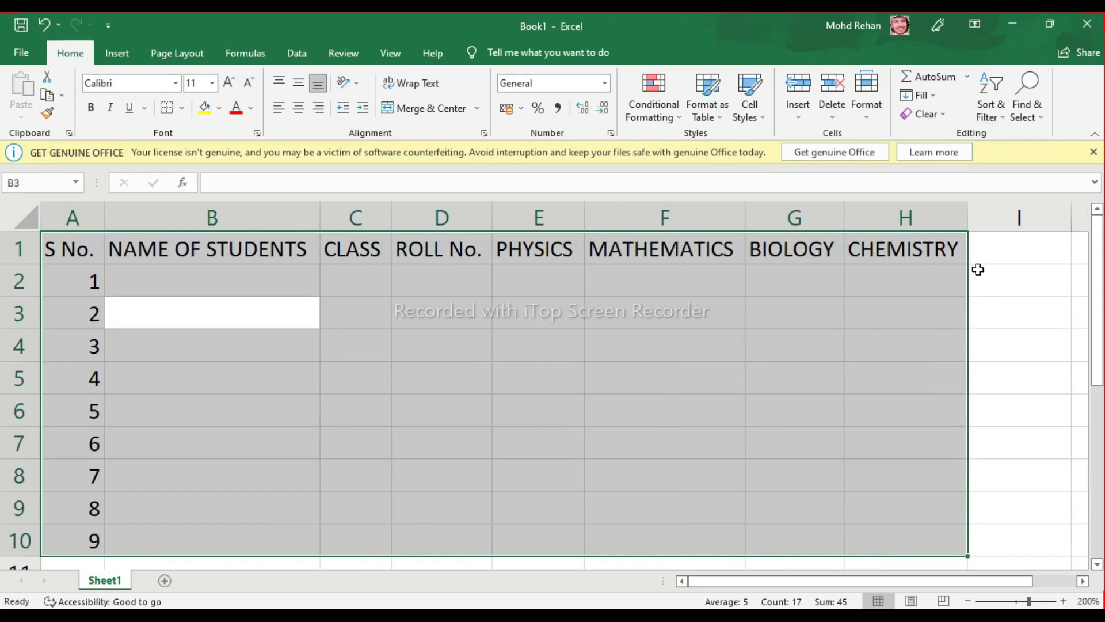
- Enter the first three student names in cells B2 to B4
left_click(211, 287)
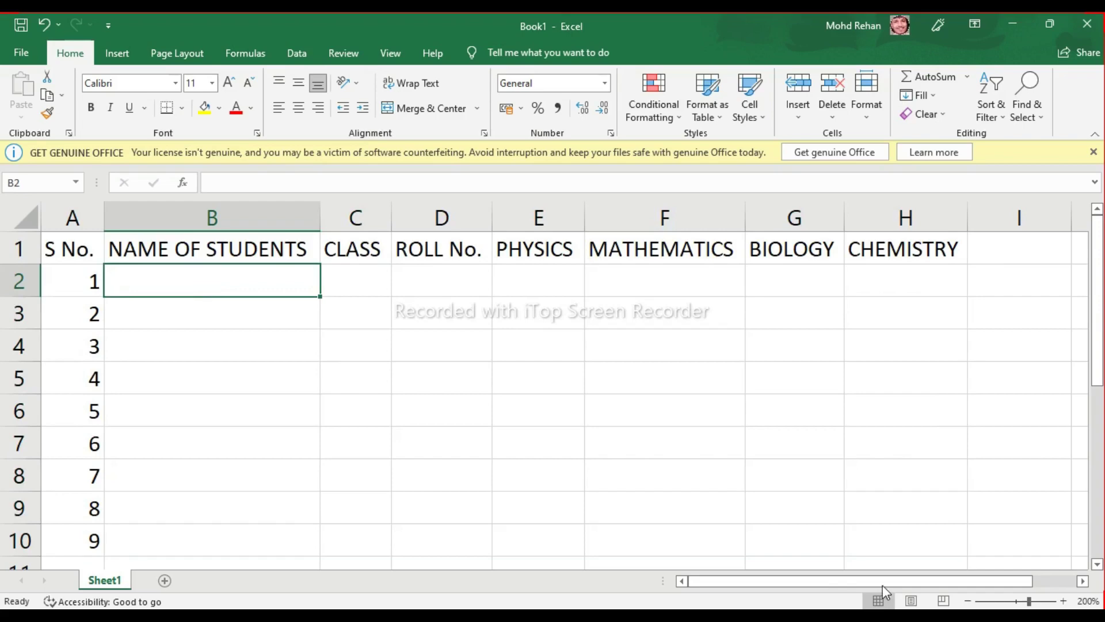
type("R")
type("OHI")
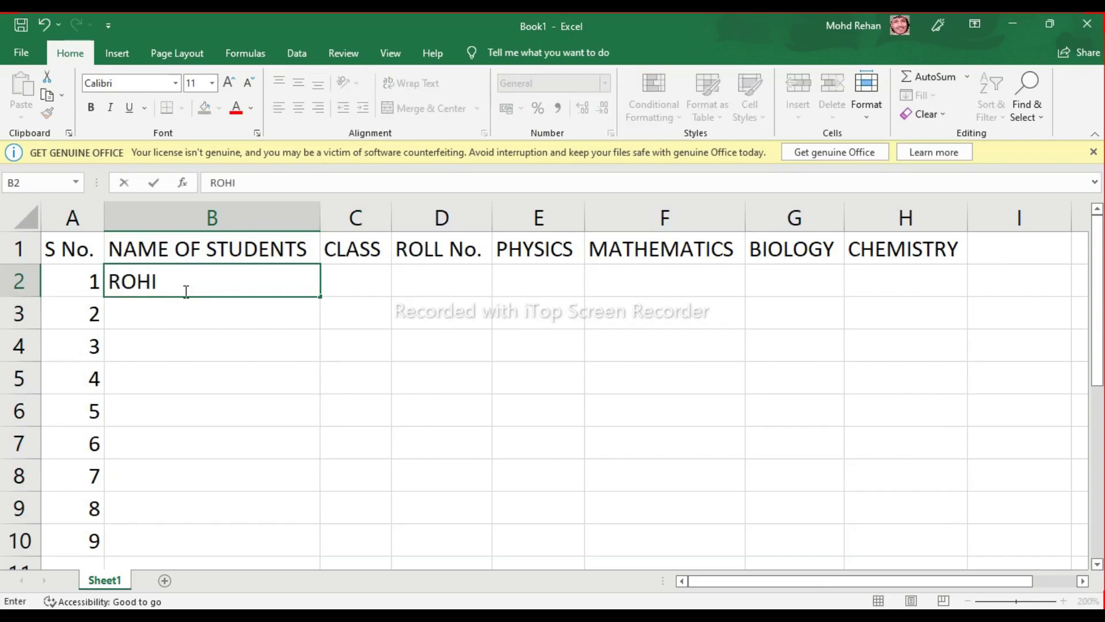
type("T")
key("Return")
type("RO")
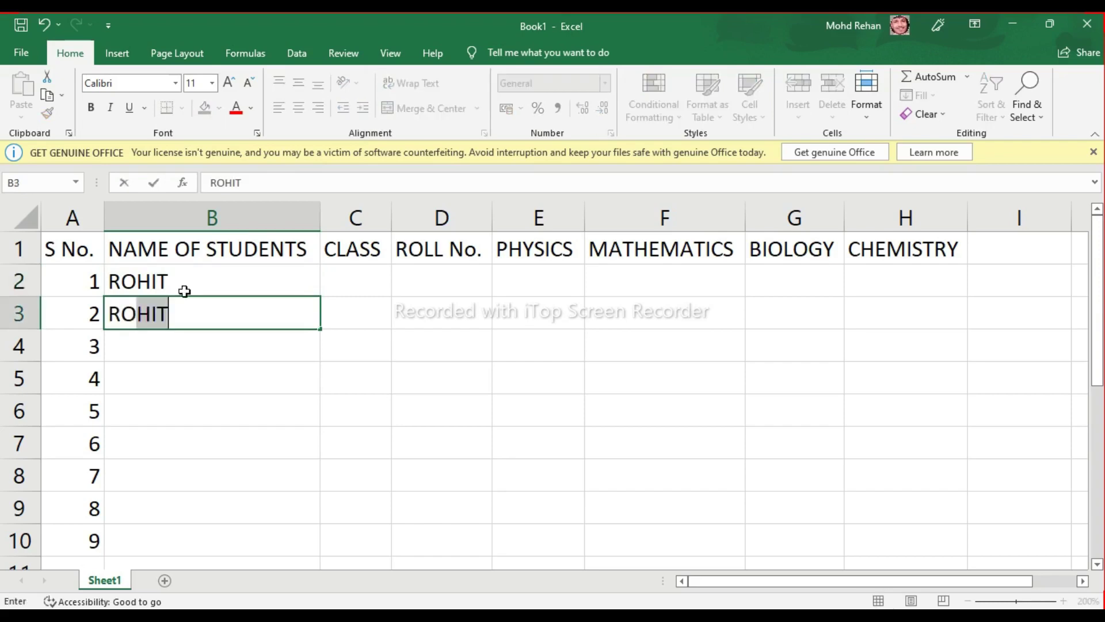
type("HI")
key("BackSpace")
key("BackSpace")
type("AN")
key("Return")
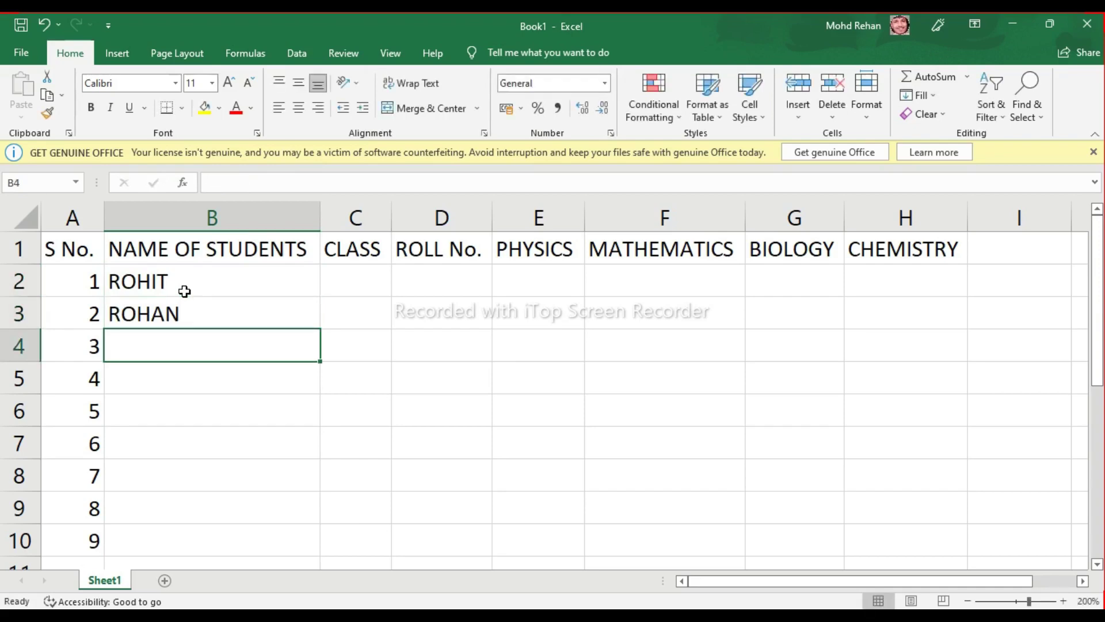
type("MOHI")
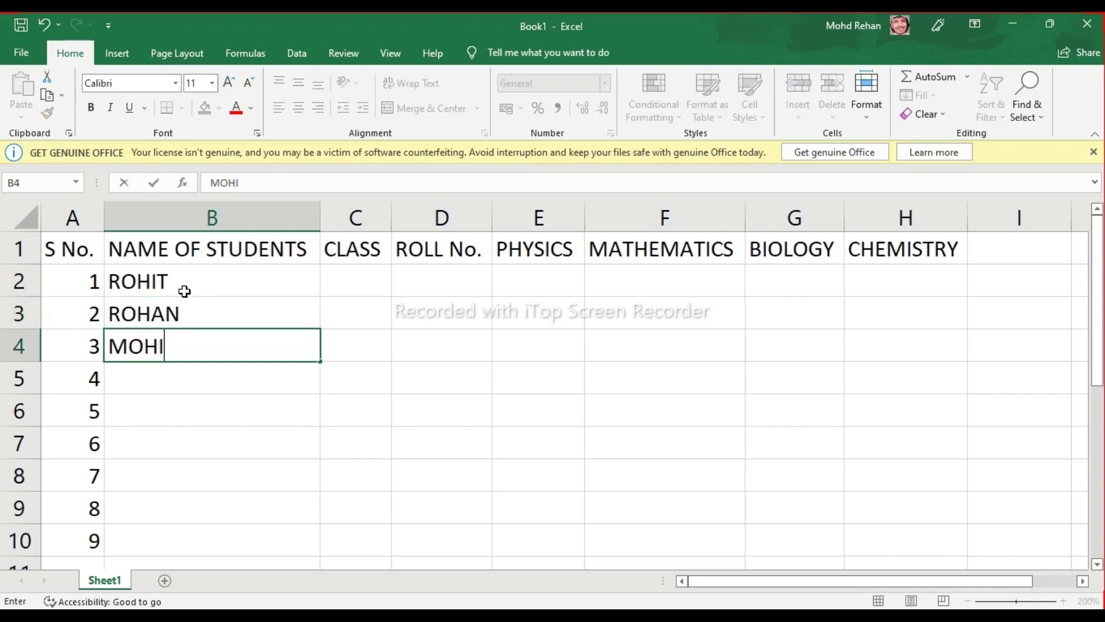
type("T")
key("Return")
- Enter the remaining three student names in cells B5 to B7
type("MOHA")
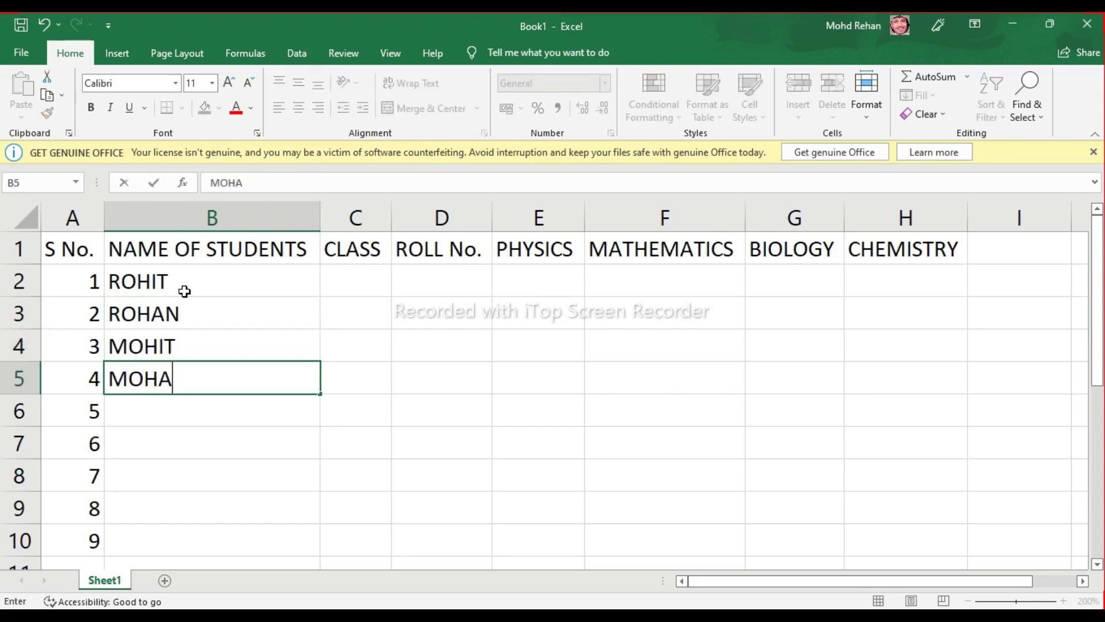
type("N")
key("Return")
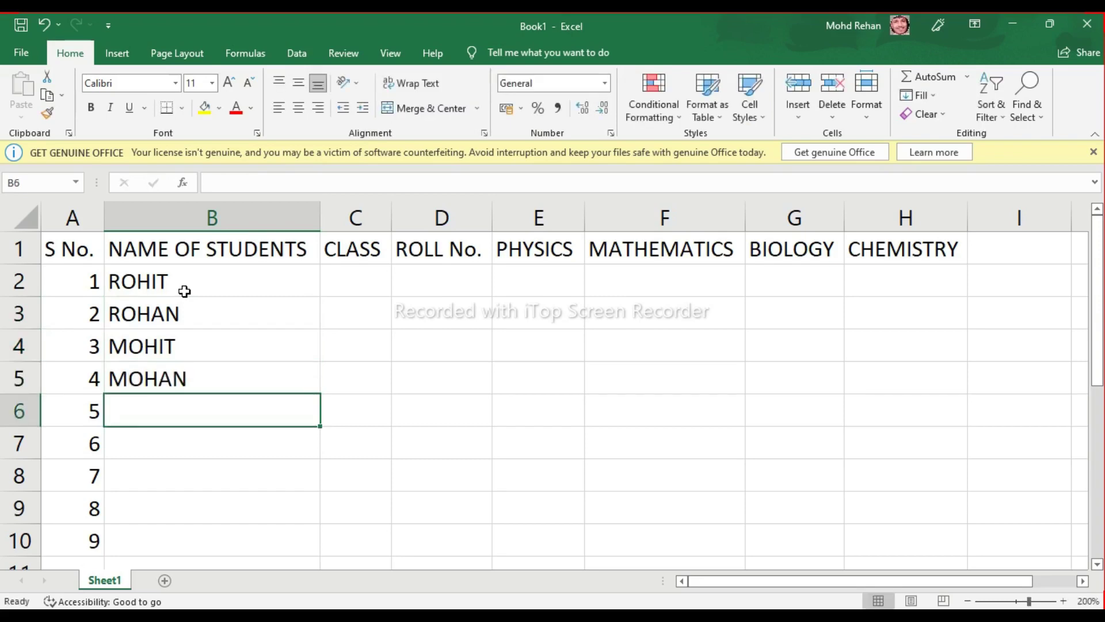
type("JERRY")
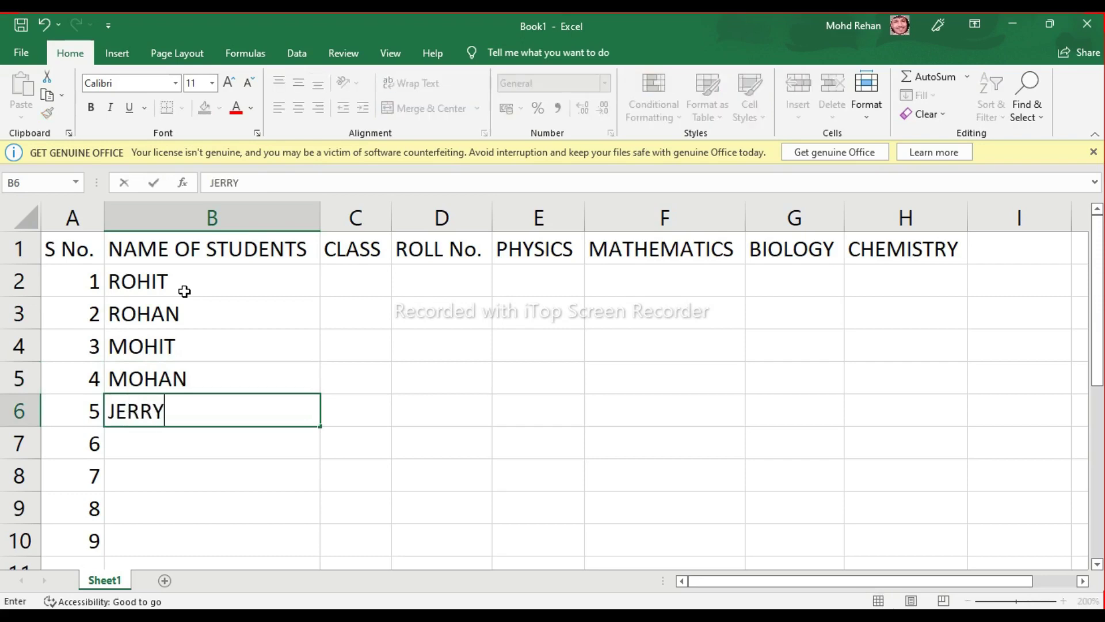
key("Return")
type("MERR")
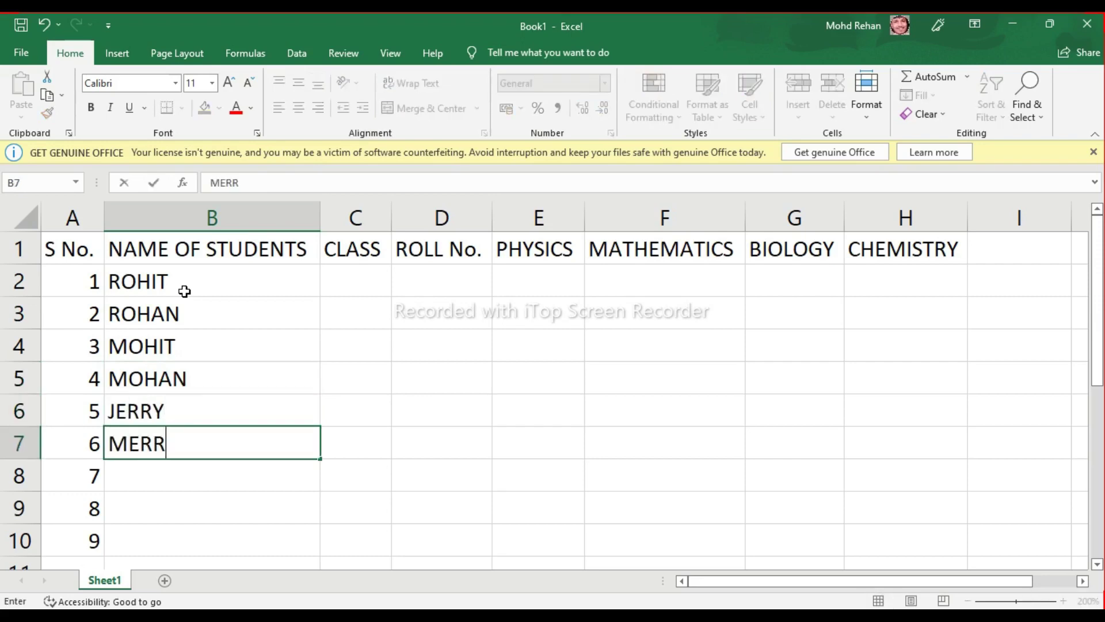
type("Y")
key("Return")
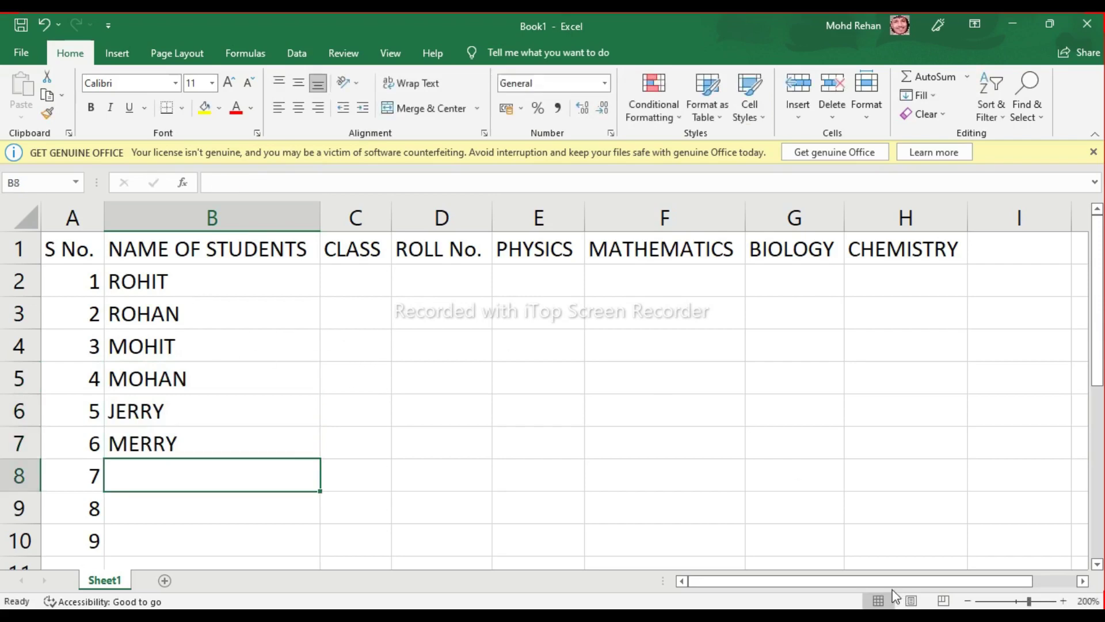
left_click(553, 408)
left_click(362, 273)
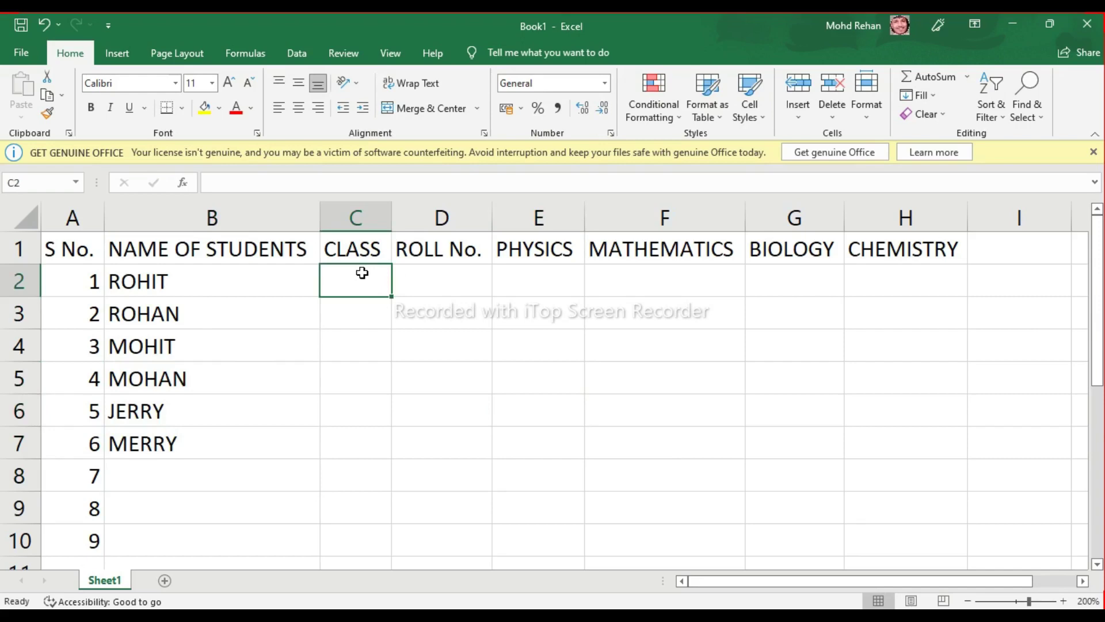
- Enter XIITH in C2, clear stray serial numbers 7–9 from A8:A10, and copy XIITH down to C7
type("XI")
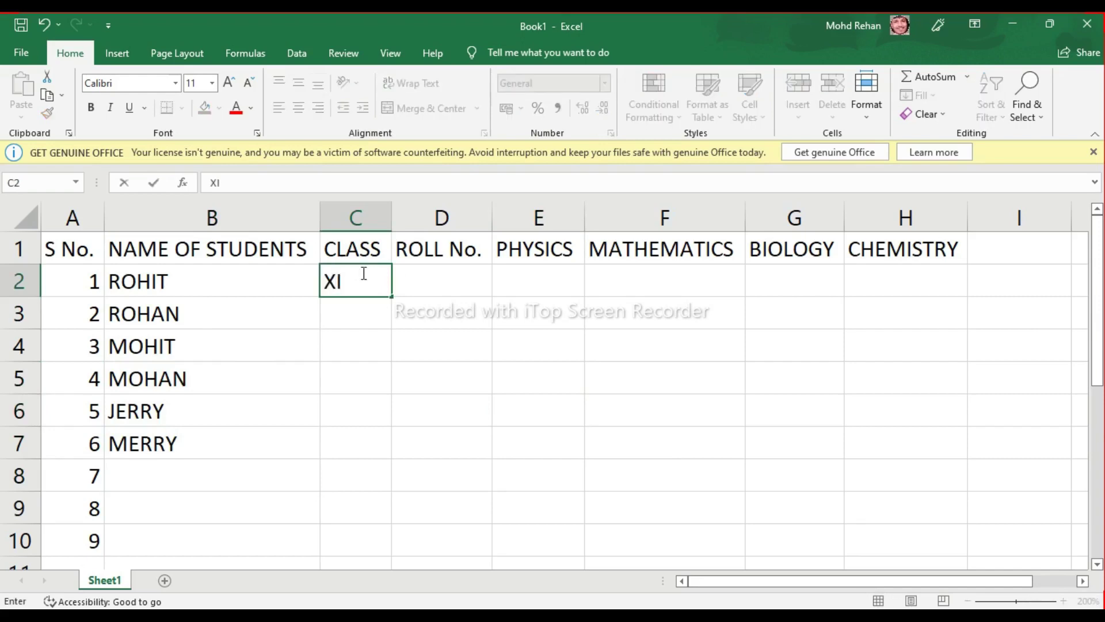
type("ITH")
left_click(82, 471)
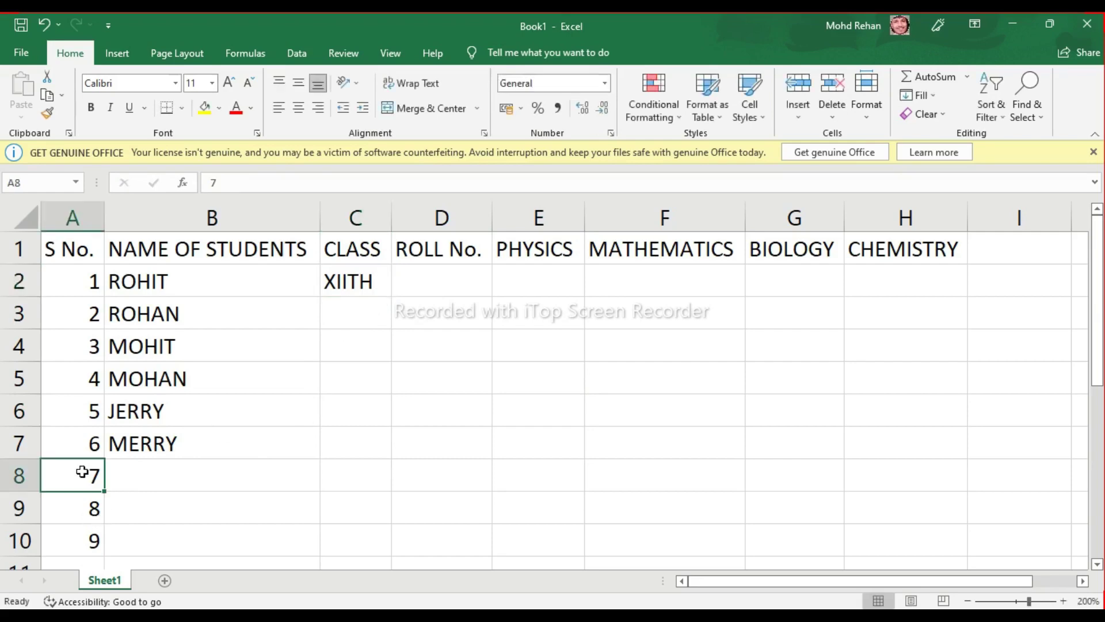
key("BackSpace")
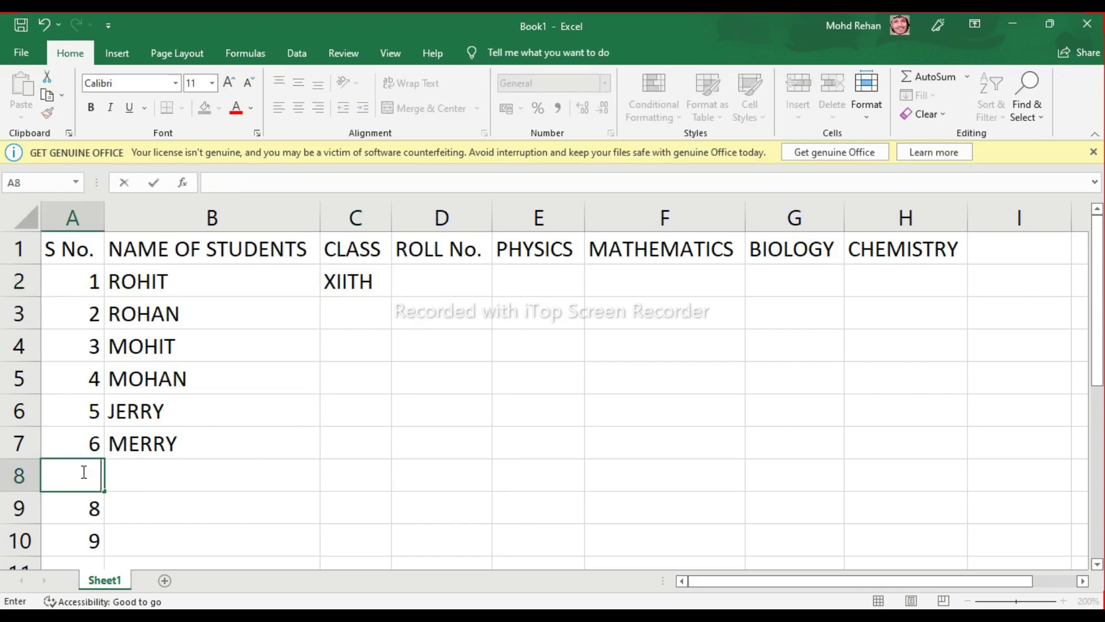
key("Return")
key("BackSpace")
key("Return")
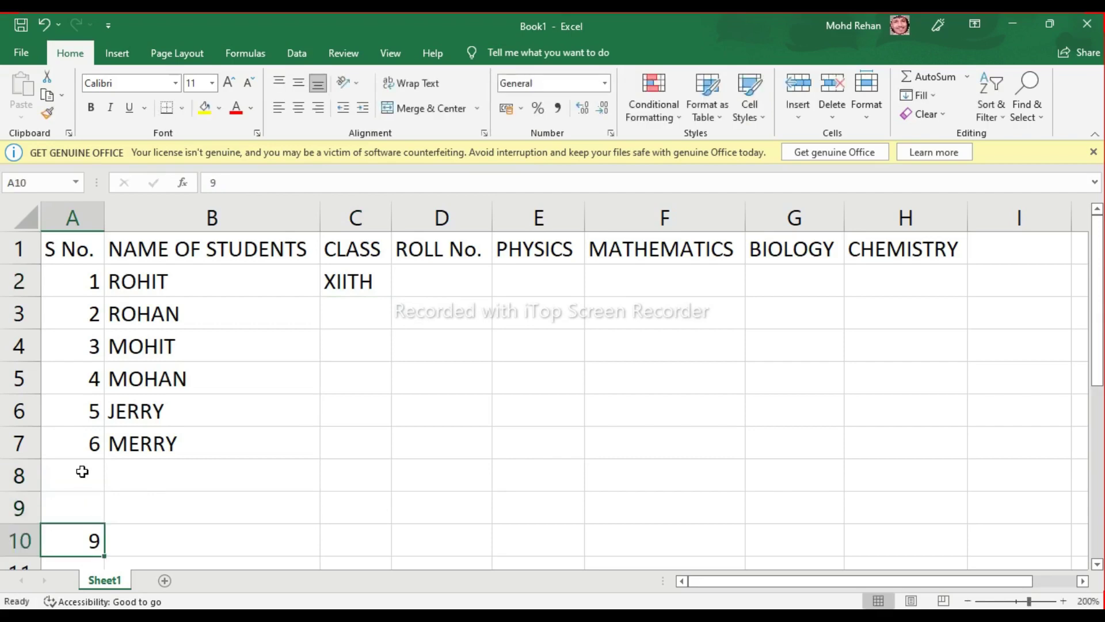
key("BackSpace")
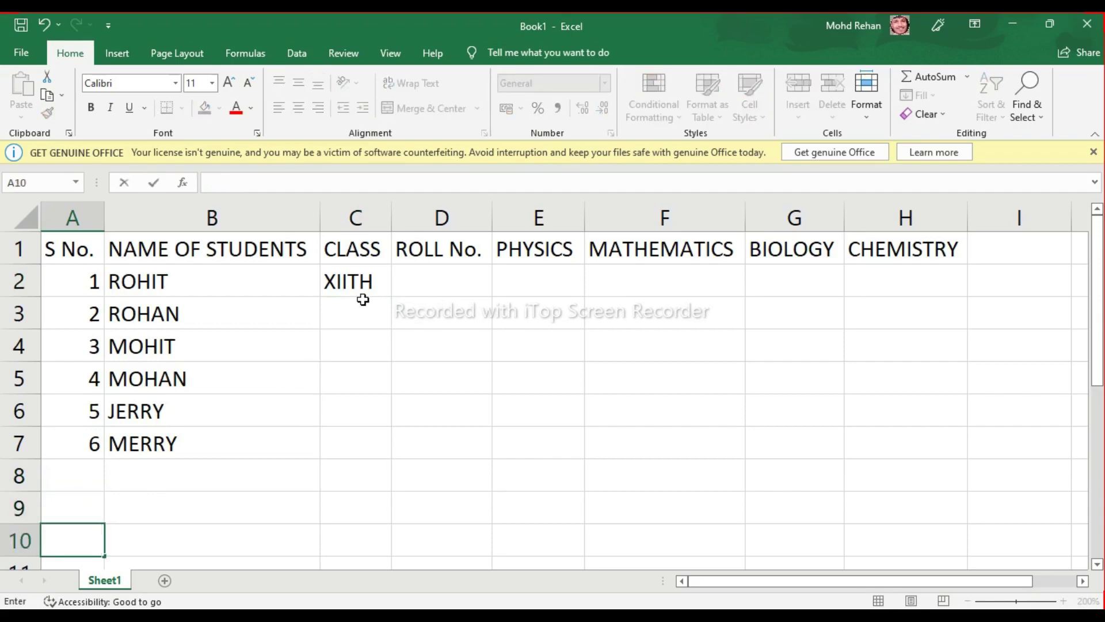
left_click(362, 285)
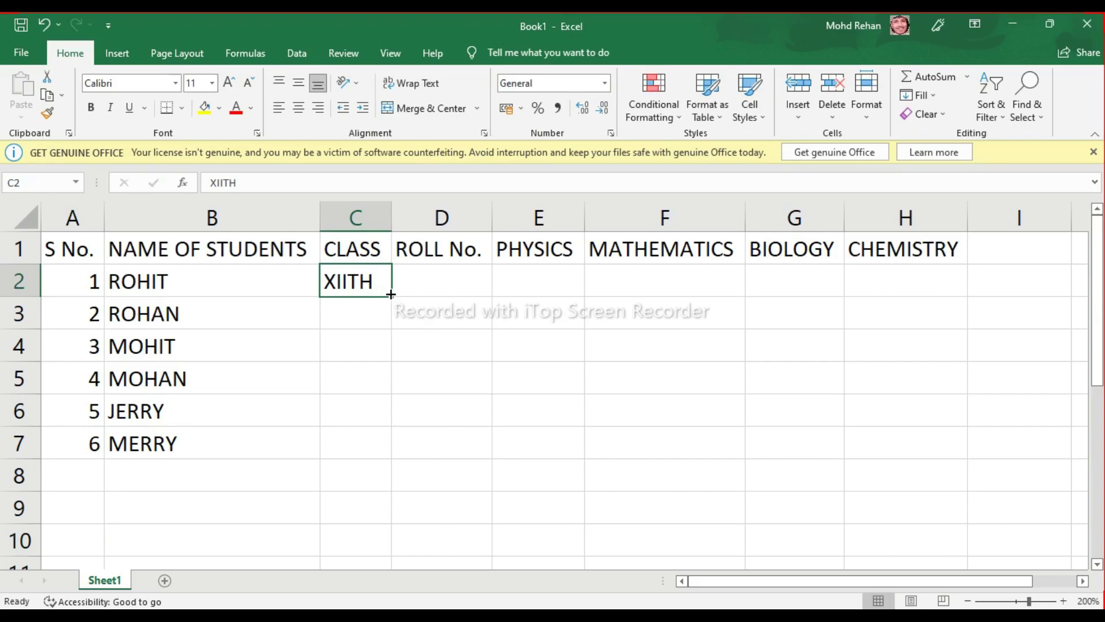
double_click(391, 294)
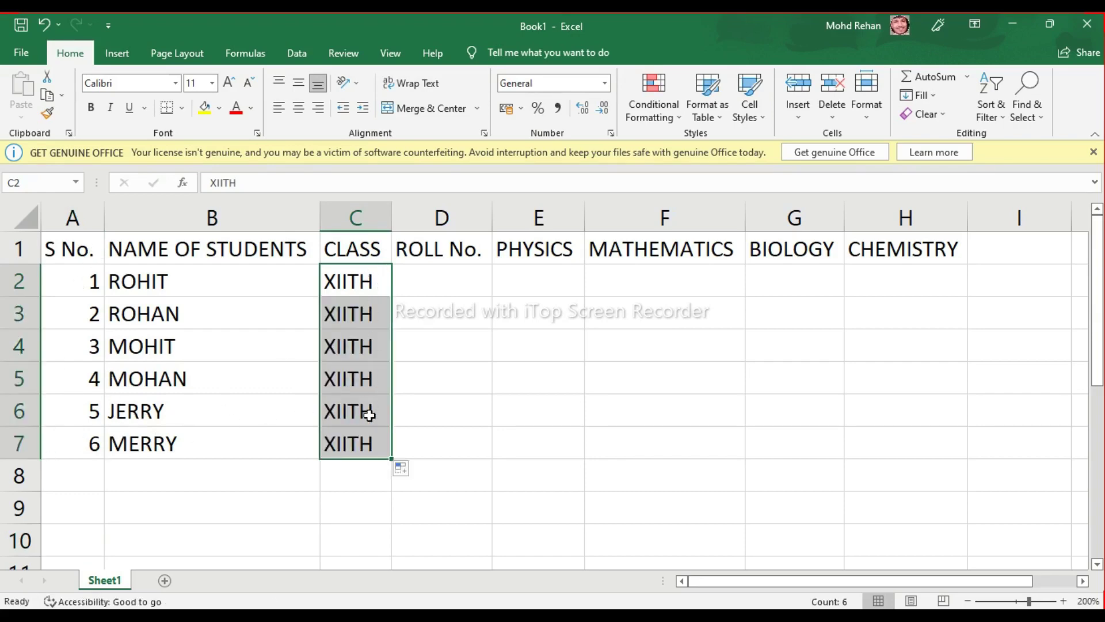
- Enter roll number 6030321 in D2 and fill it as a series down to 6030326 in D7
left_click(447, 290)
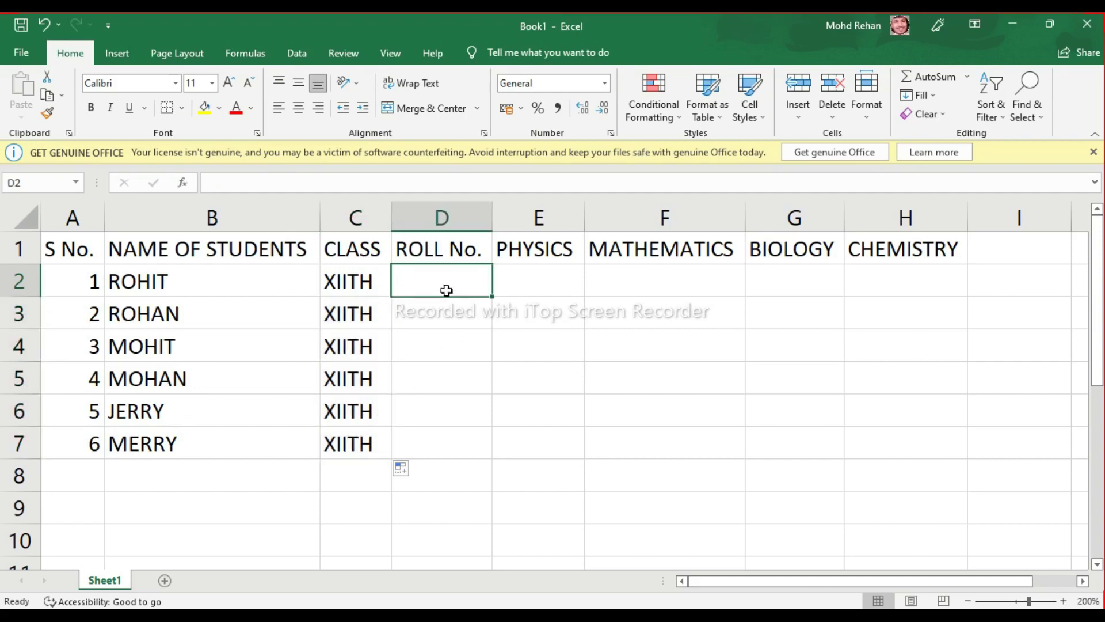
type("6030")
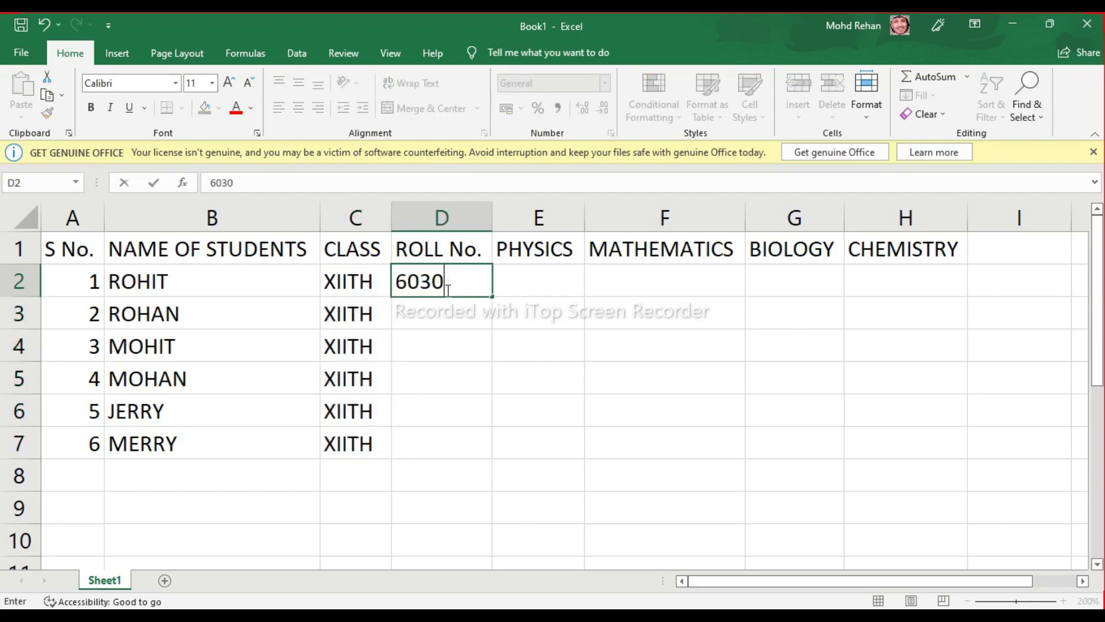
type("321")
double_click(493, 297)
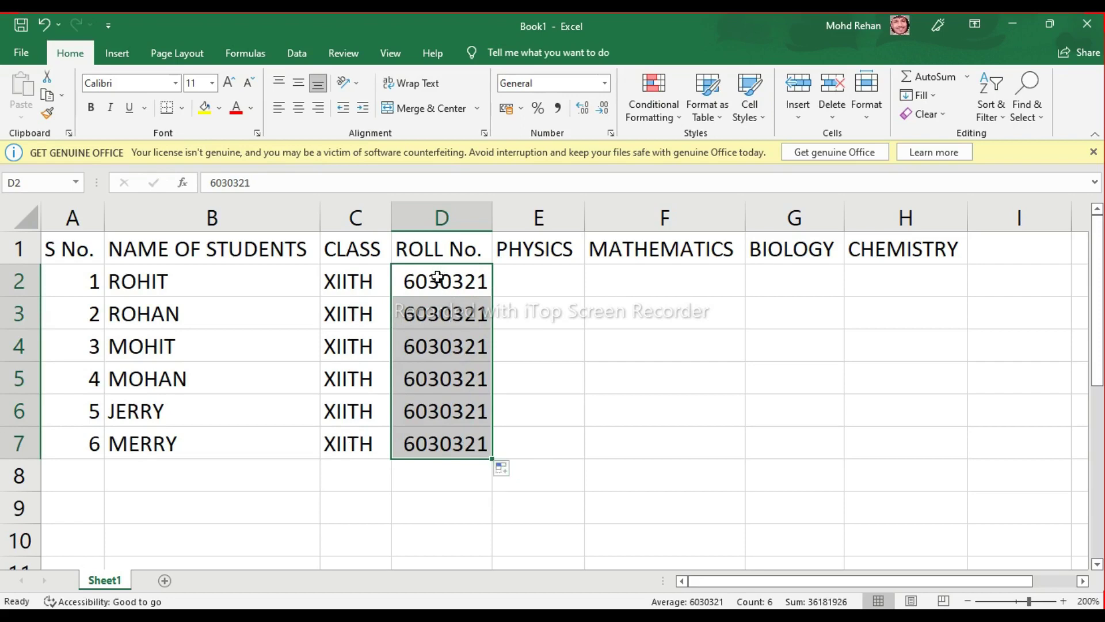
left_click(521, 475)
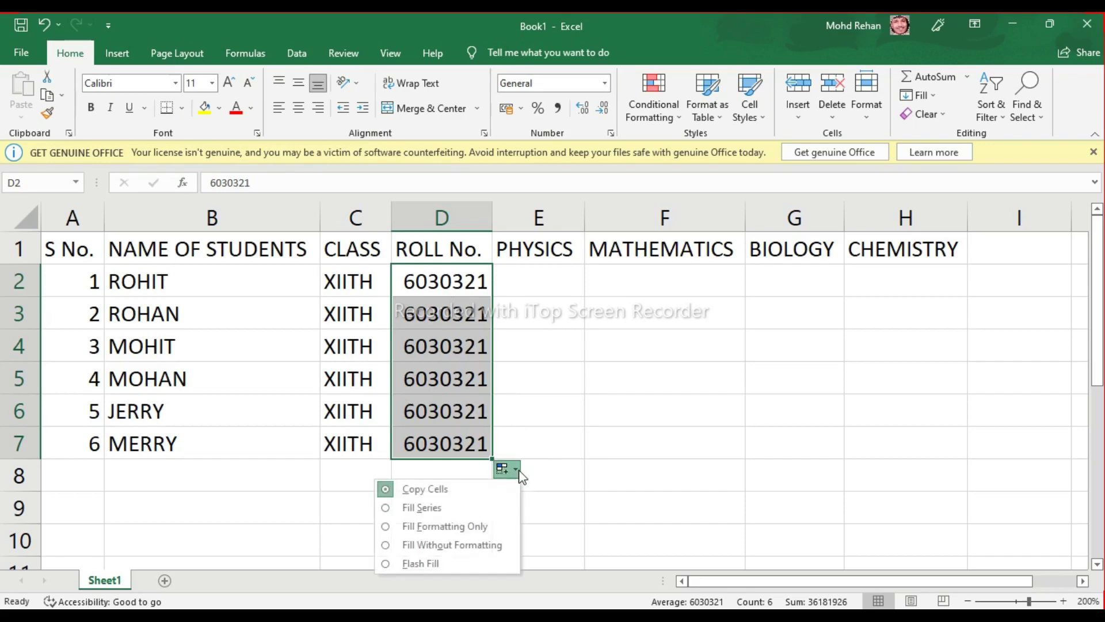
left_click(422, 507)
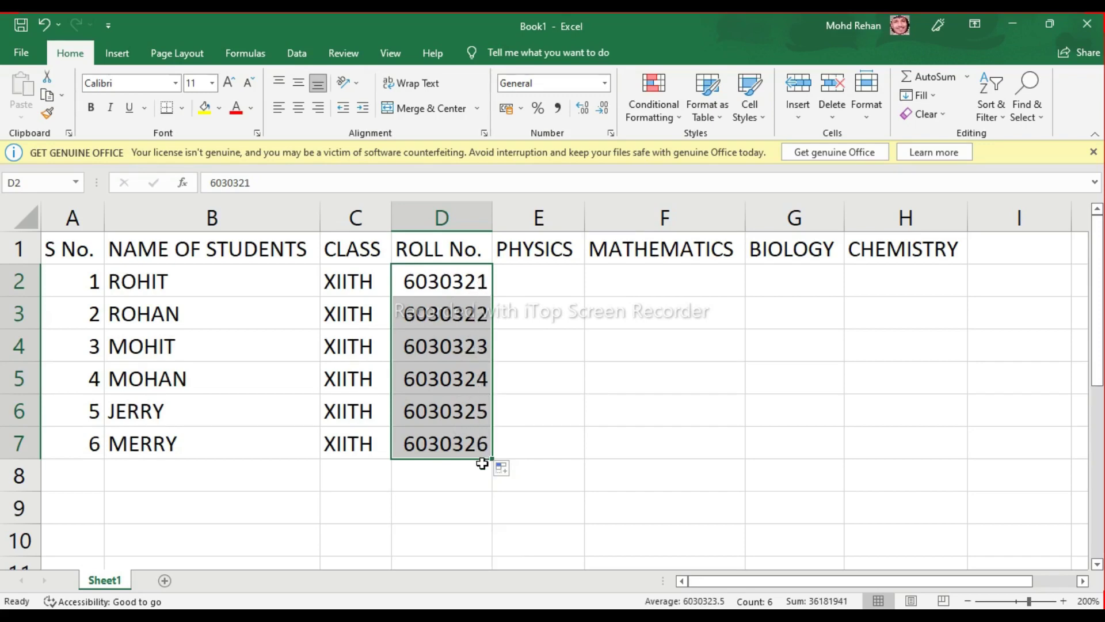
left_click(545, 275)
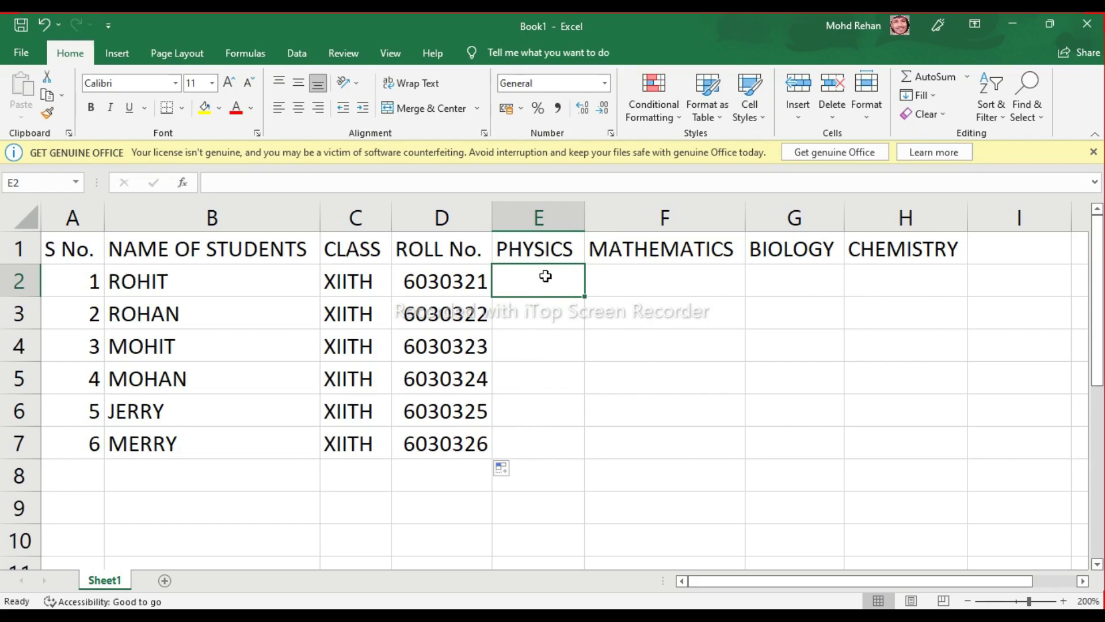
- Select E2:H7 and enter the PHYSICS marks 45, 56, 78, 34, 78, 89
mouse_move(546, 276)
left_mouse_down()
mouse_move(874, 410)
mouse_move(874, 433)
left_mouse_up()
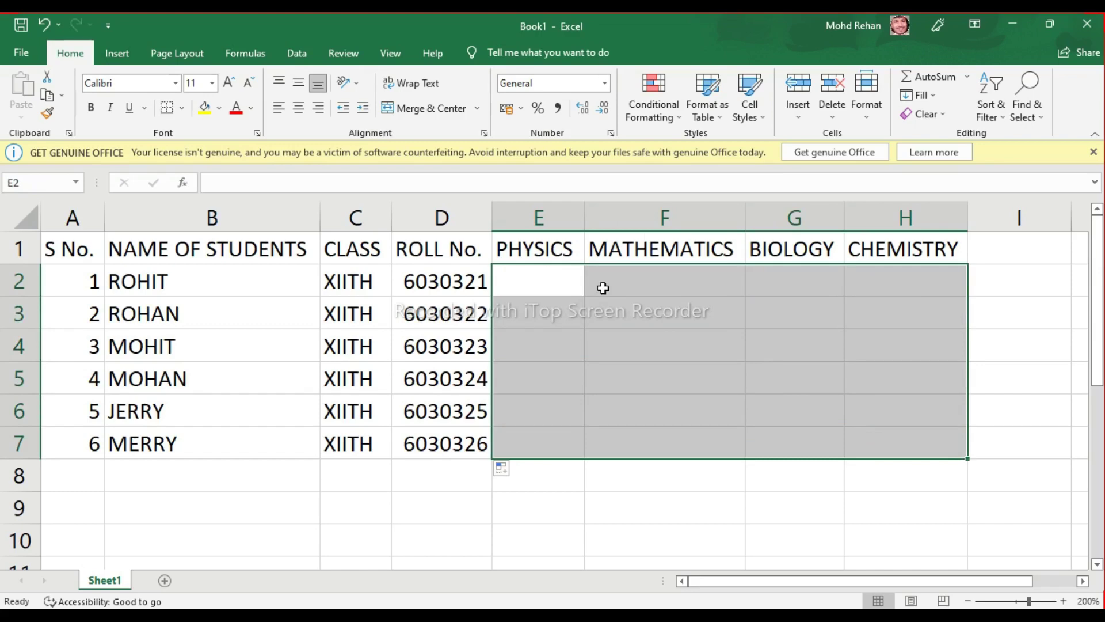
type("45")
key("Return")
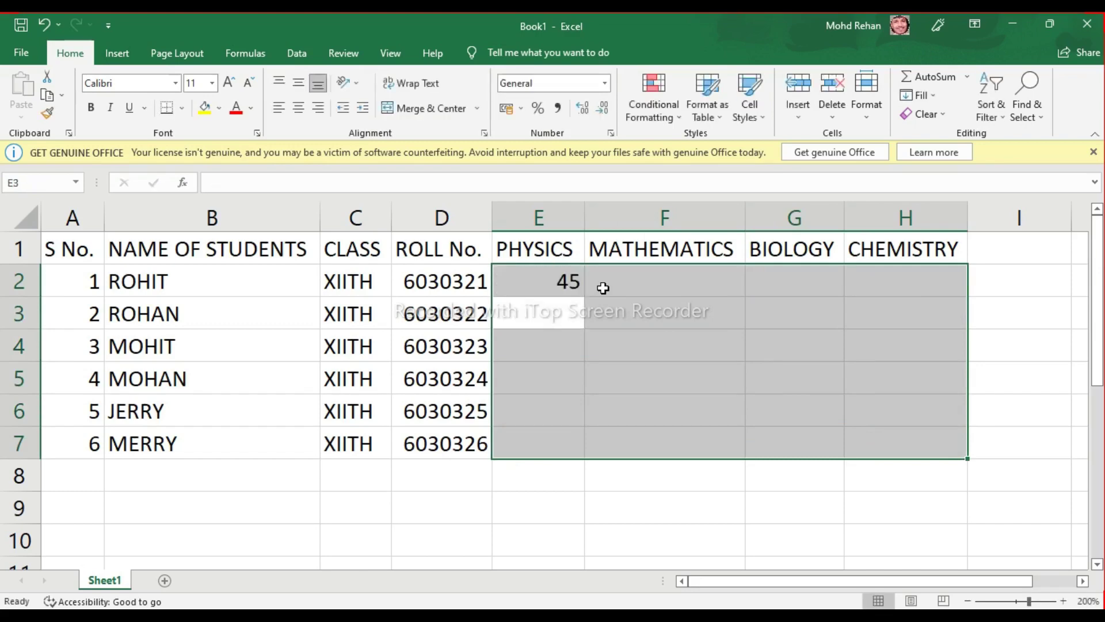
type("56")
key("Return")
type("78")
key("Return")
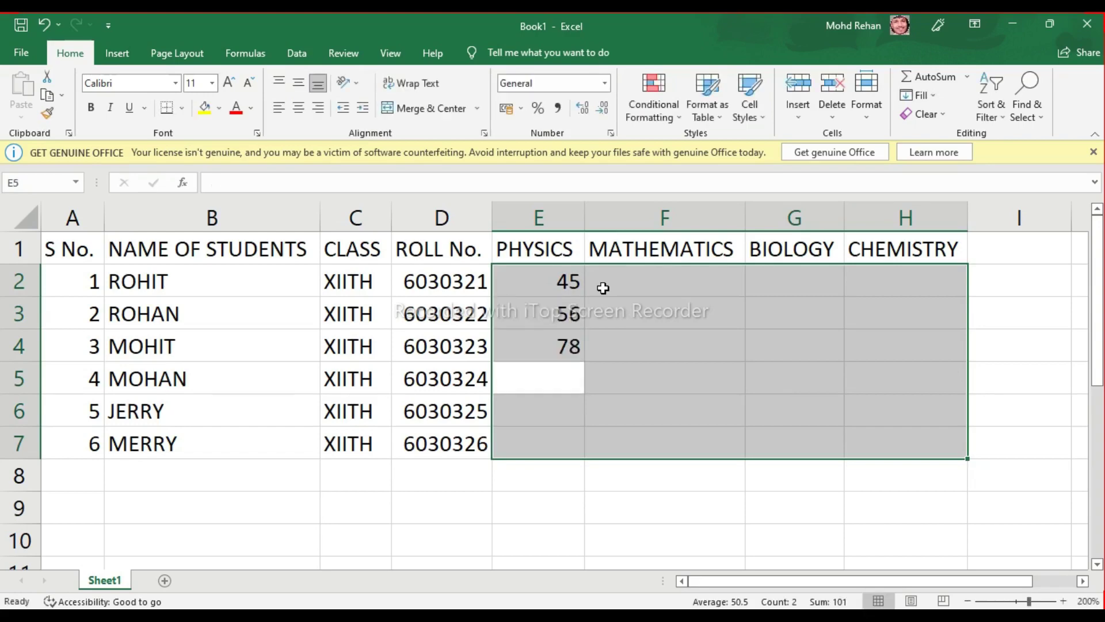
type("34")
key("Return")
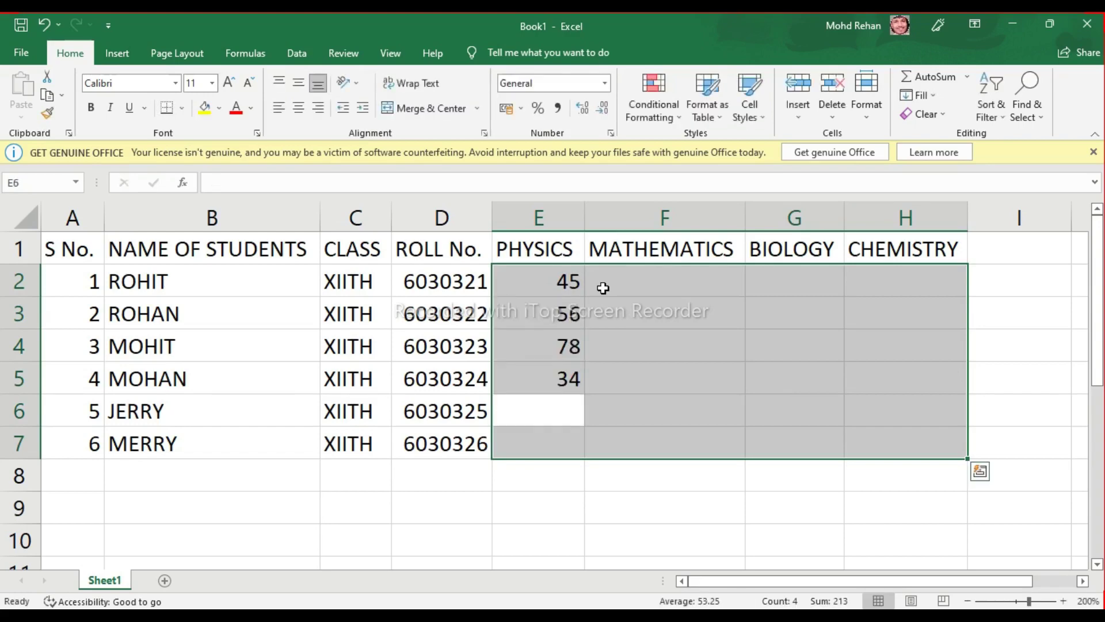
type("78")
key("Return")
type("89")
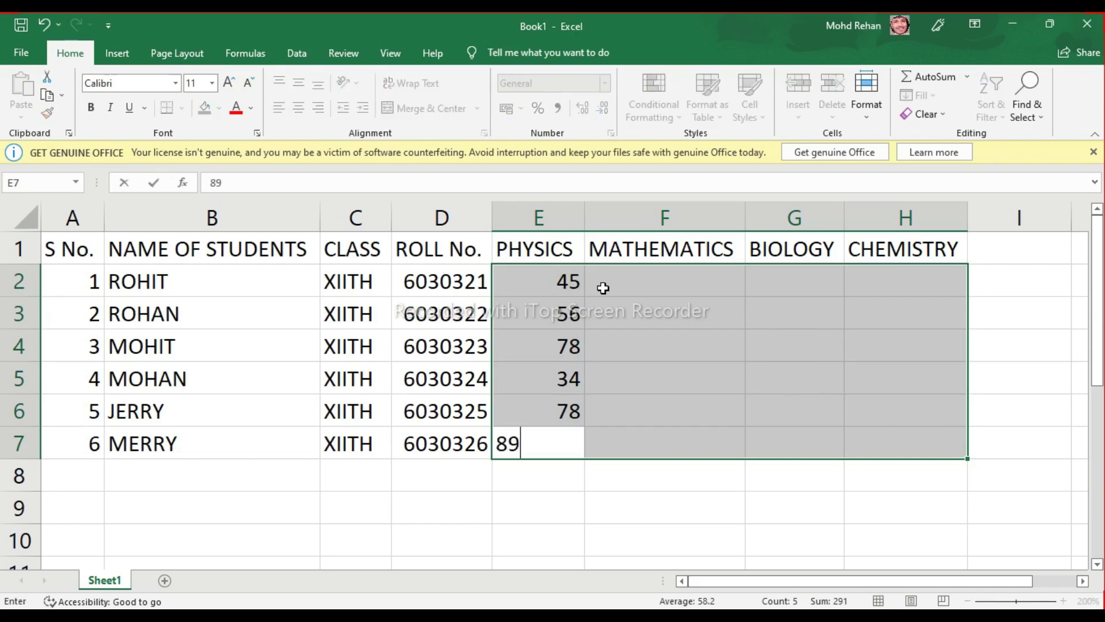
key("Return")
- Enter the MATHEMATICS marks 45, 34, 56, 78, 3, 78 in F2:F7
type("45")
key("Return")
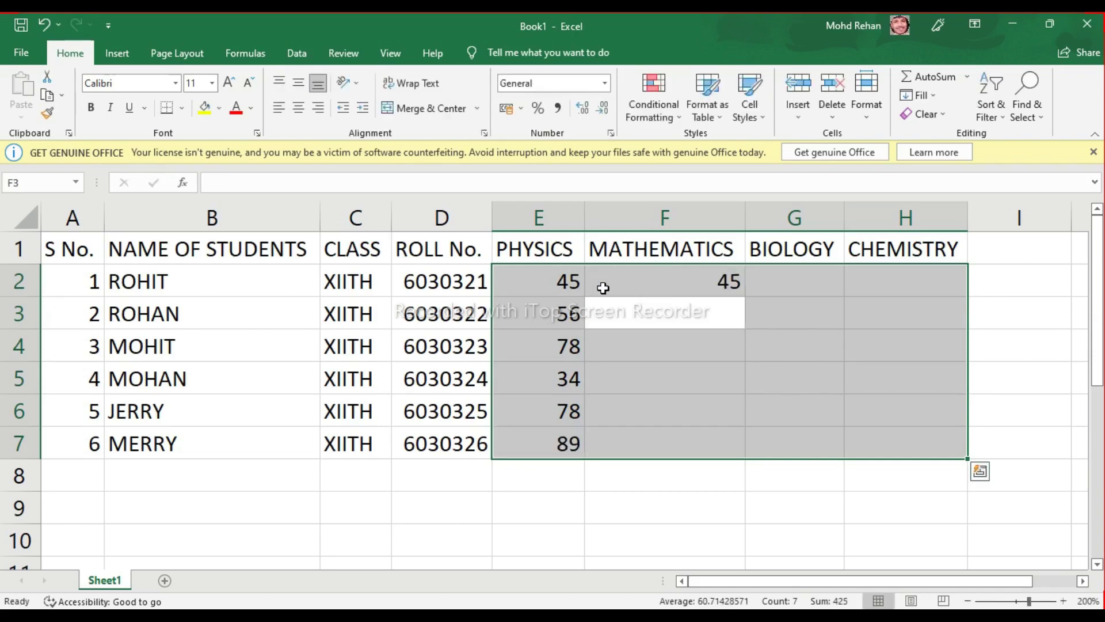
type("34")
key("Return")
type("56")
key("Return")
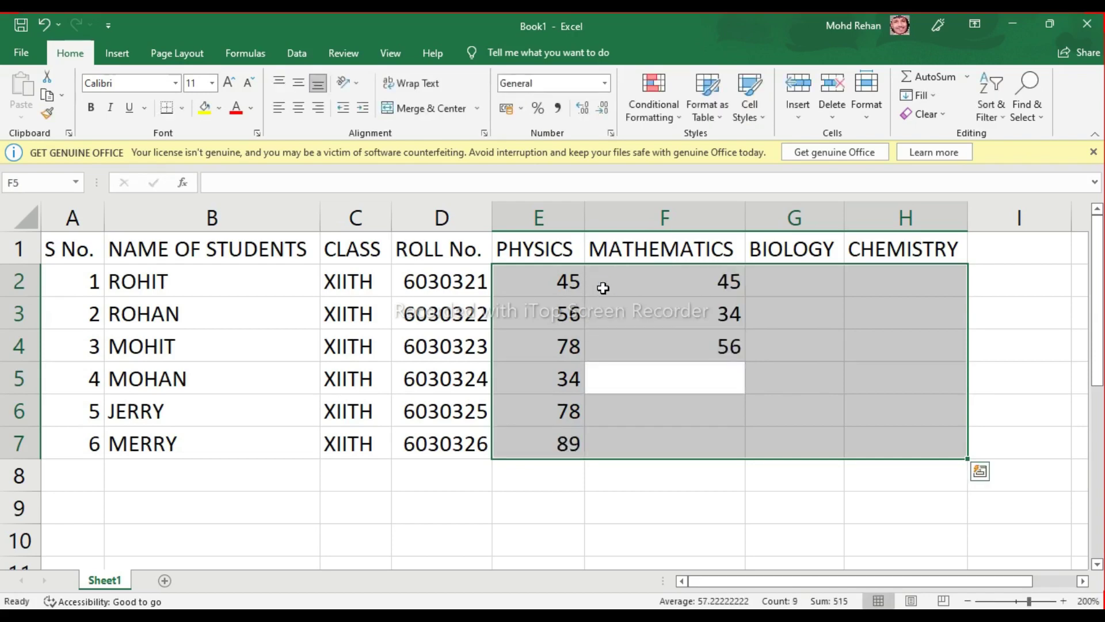
type("78")
key("Return")
type("3")
key("Return")
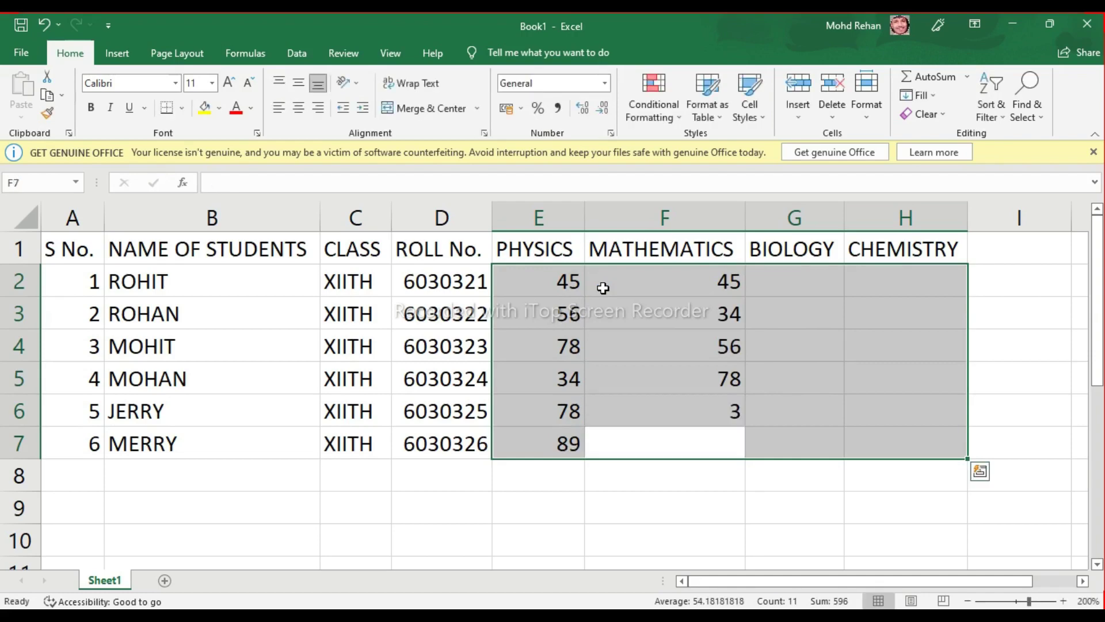
type("78")
key("Return")
- Enter the BIOLOGY marks 34, 67, 89, 34, 56, 45 in G2:G7
type("34")
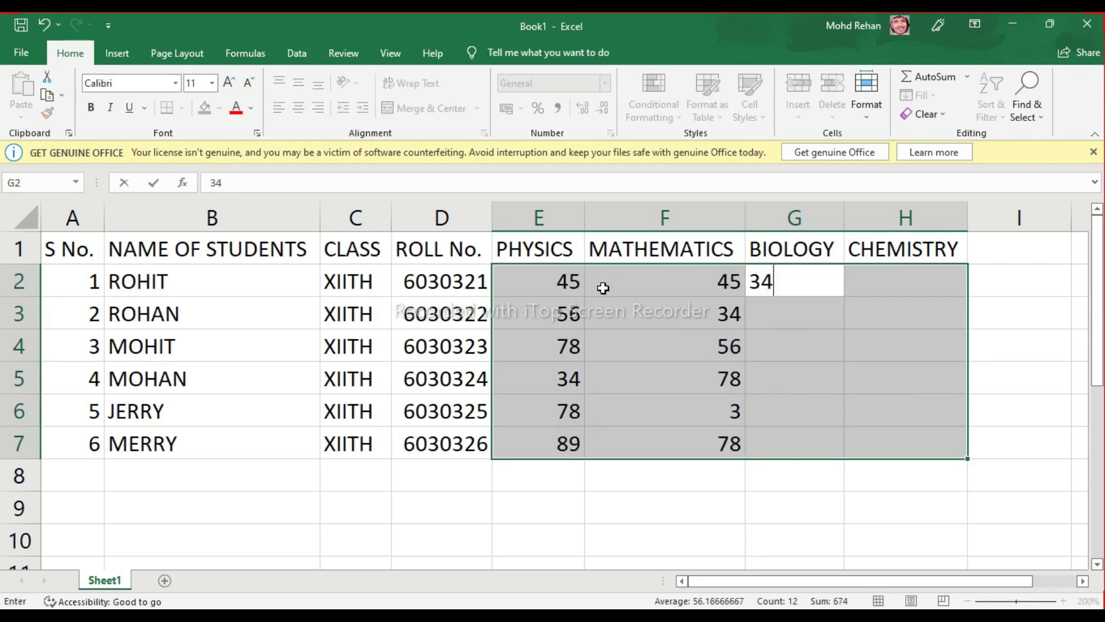
key("Return")
type("67")
key("Return")
type("89")
key("Return")
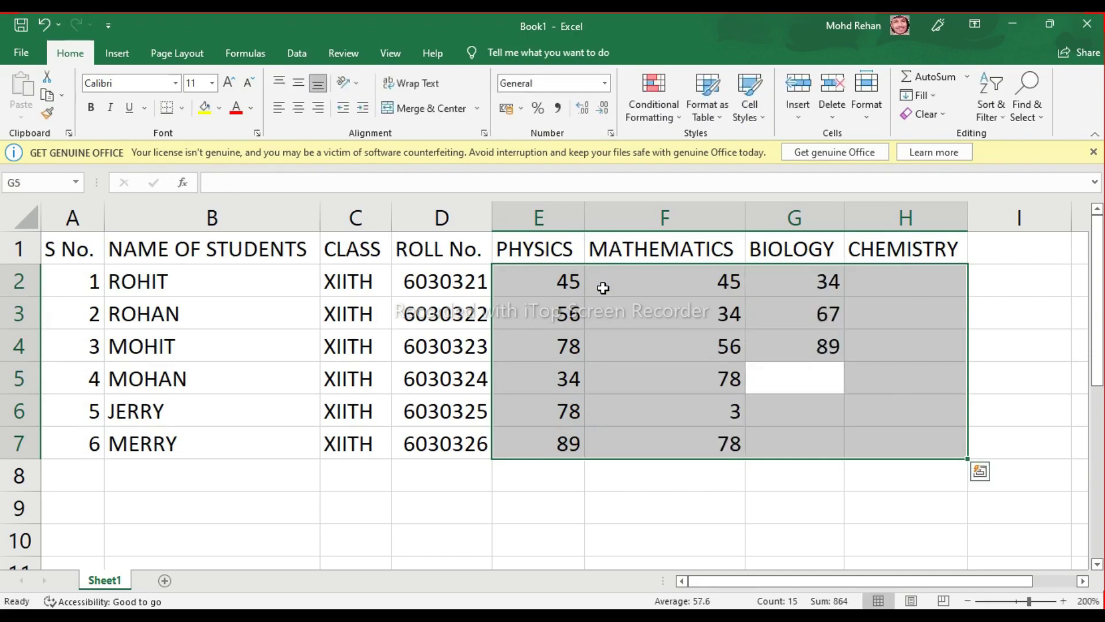
type("34")
key("Return")
type("56")
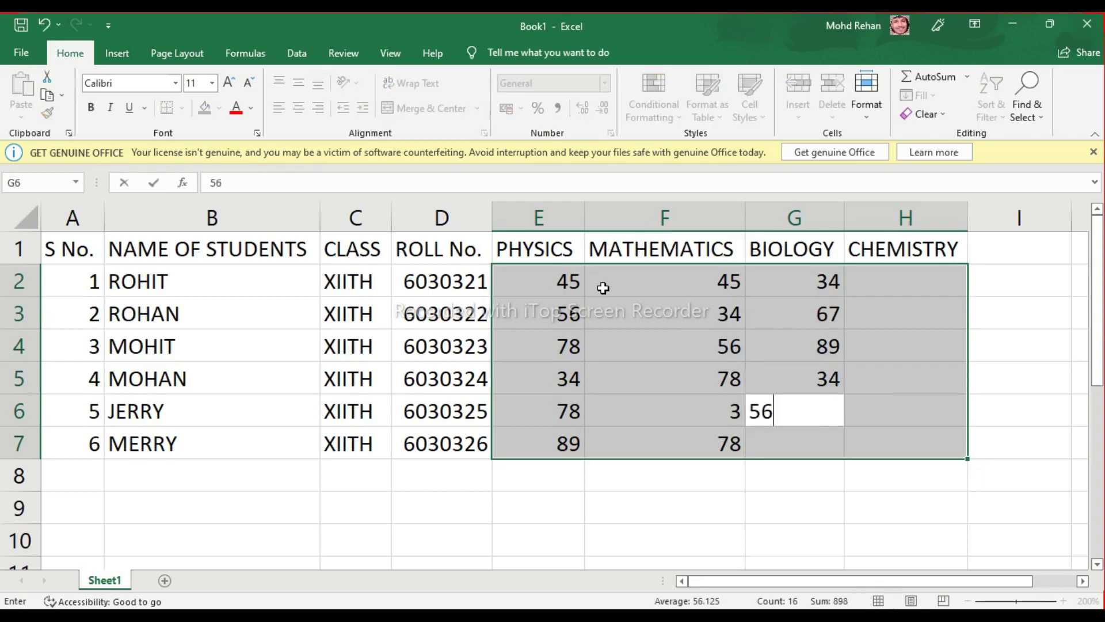
key("Return")
type("45")
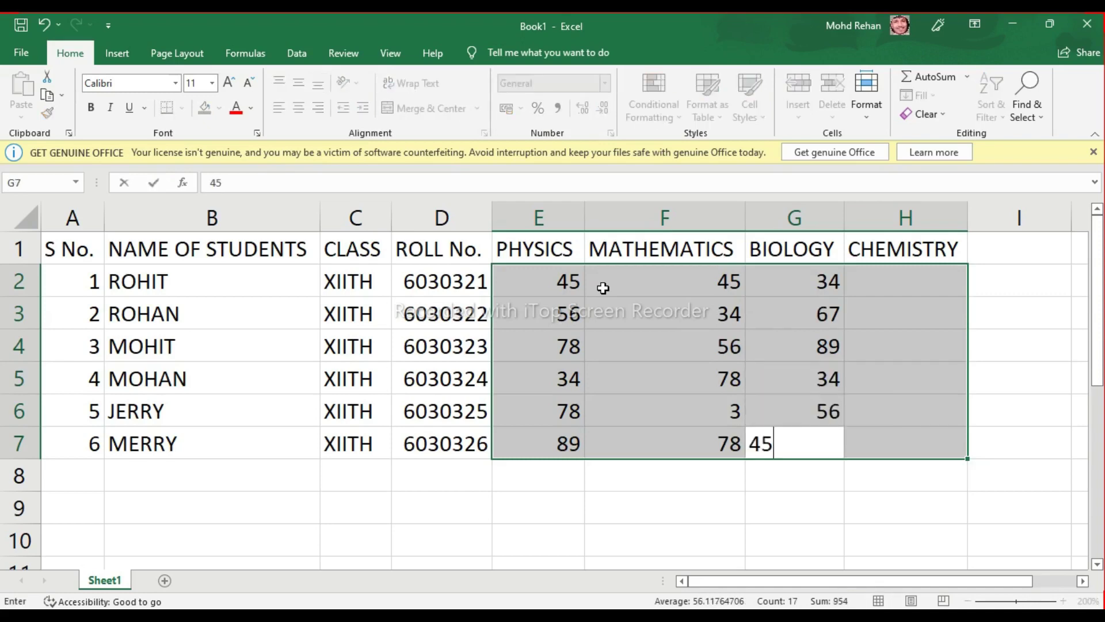
key("Return")
- Enter the CHEMISTRY marks 34, 45, 56, 67, 34, 45 in H2:H7
type("34")
key("Return")
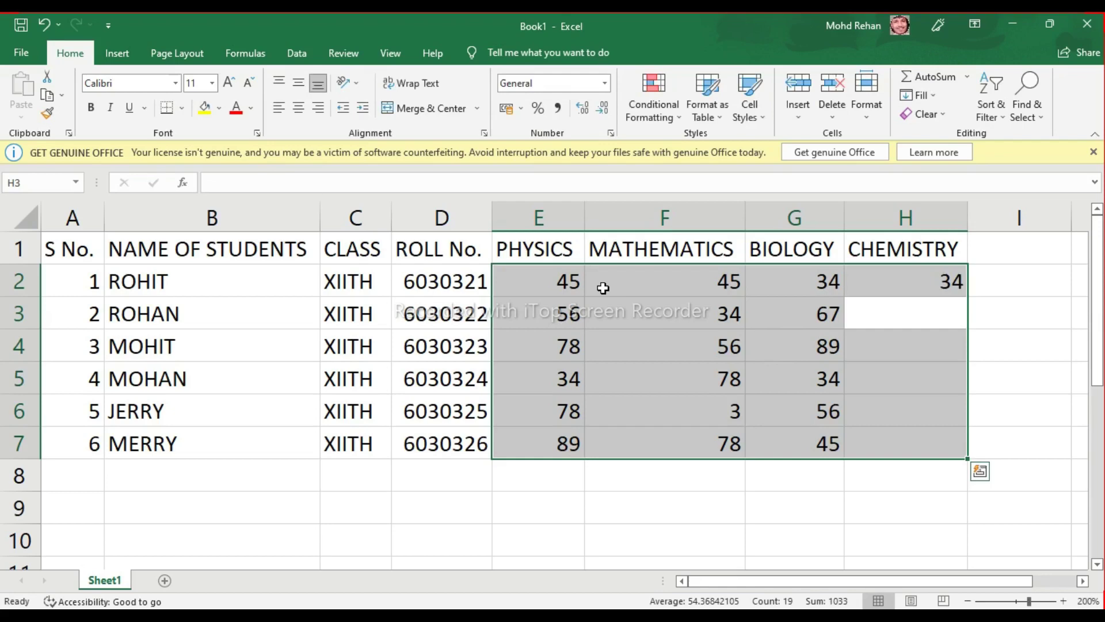
type("45")
key("Return")
type("56")
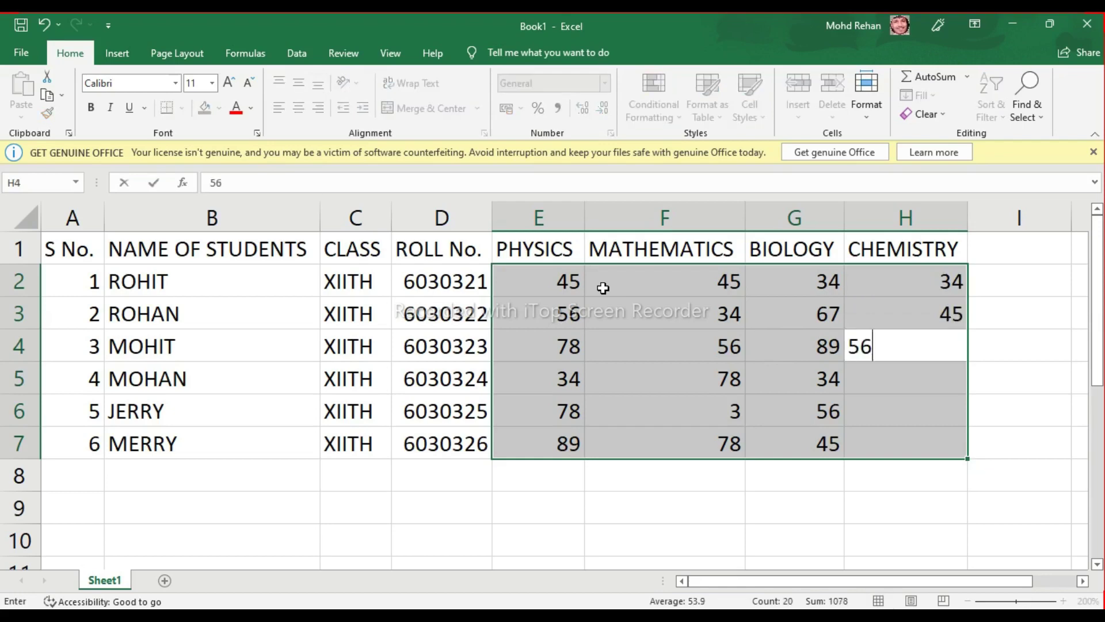
key("Return")
type("67")
key("Return")
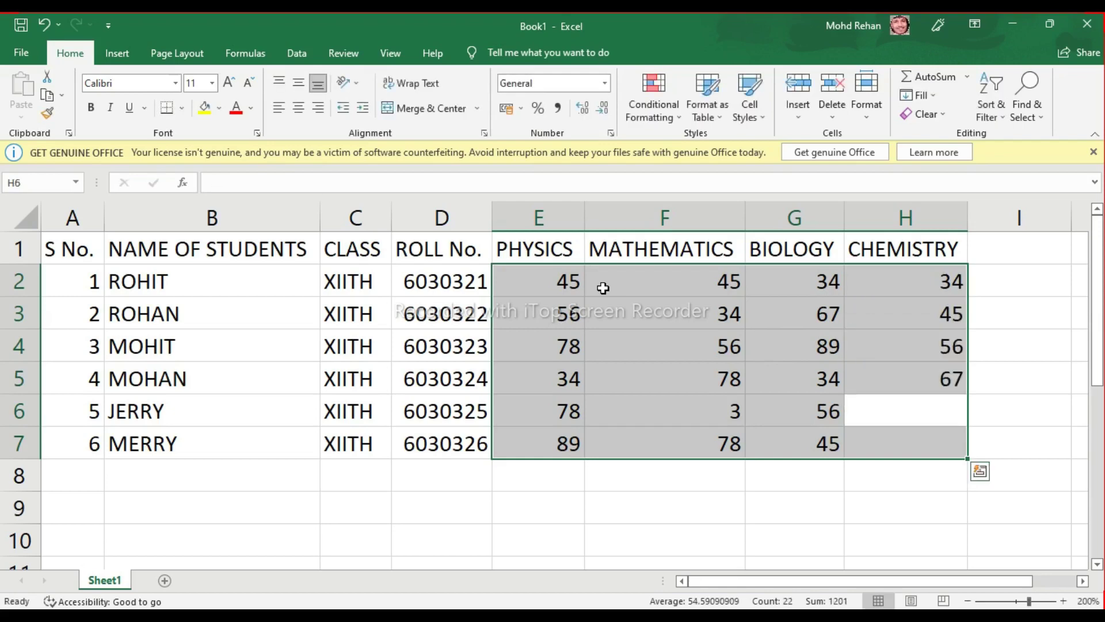
type("34")
key("Return")
type("45")
key("Return")
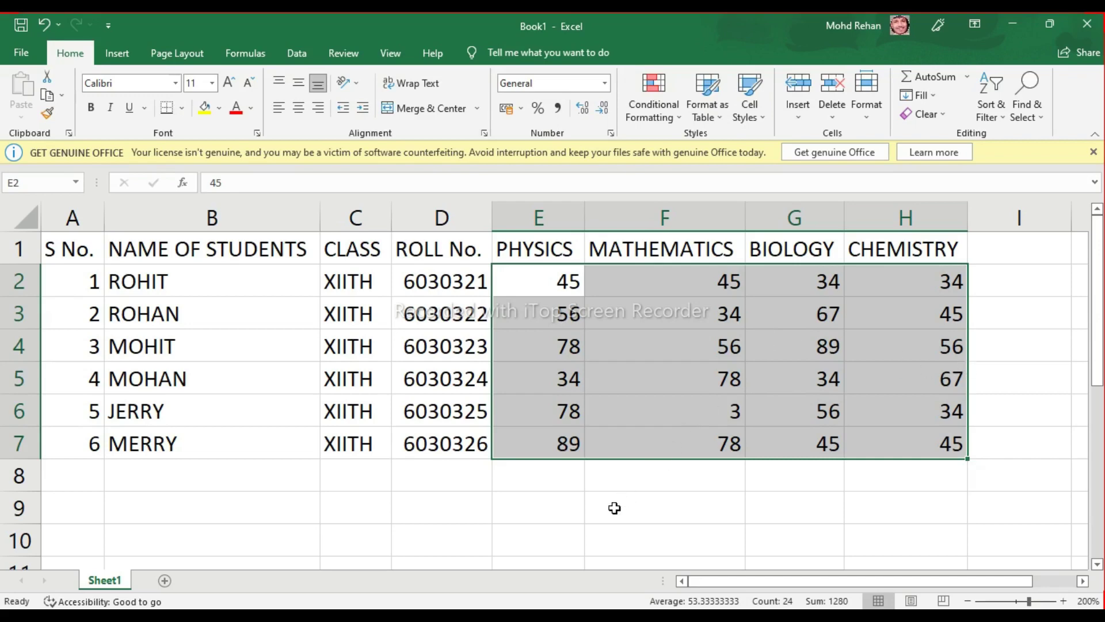
- Enter the heading TOTAL in cell I1
left_click(1002, 254)
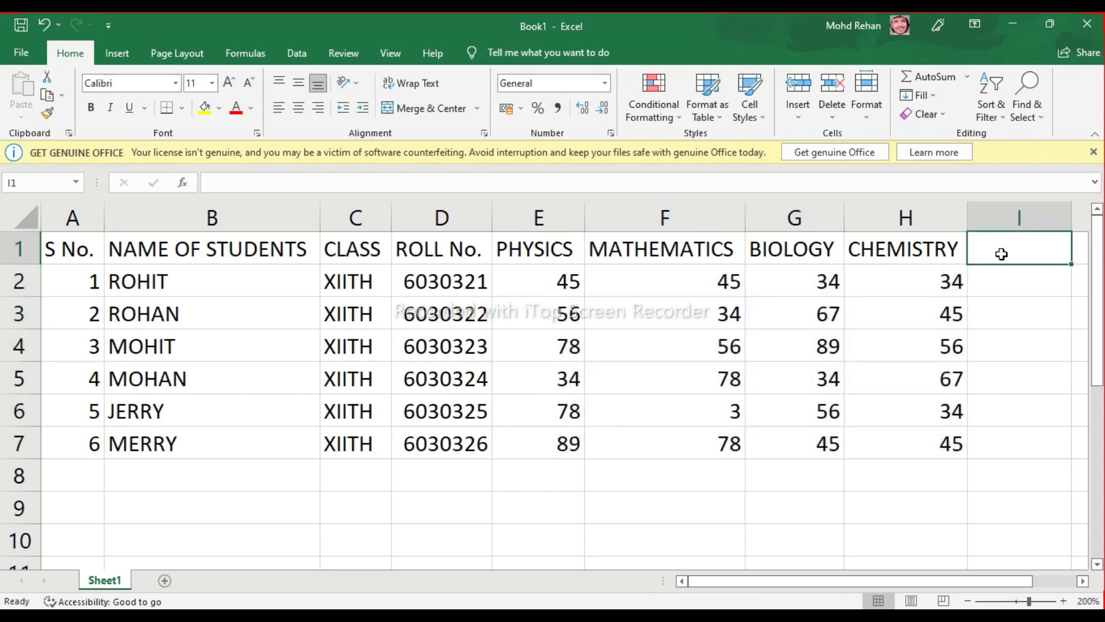
type("T")
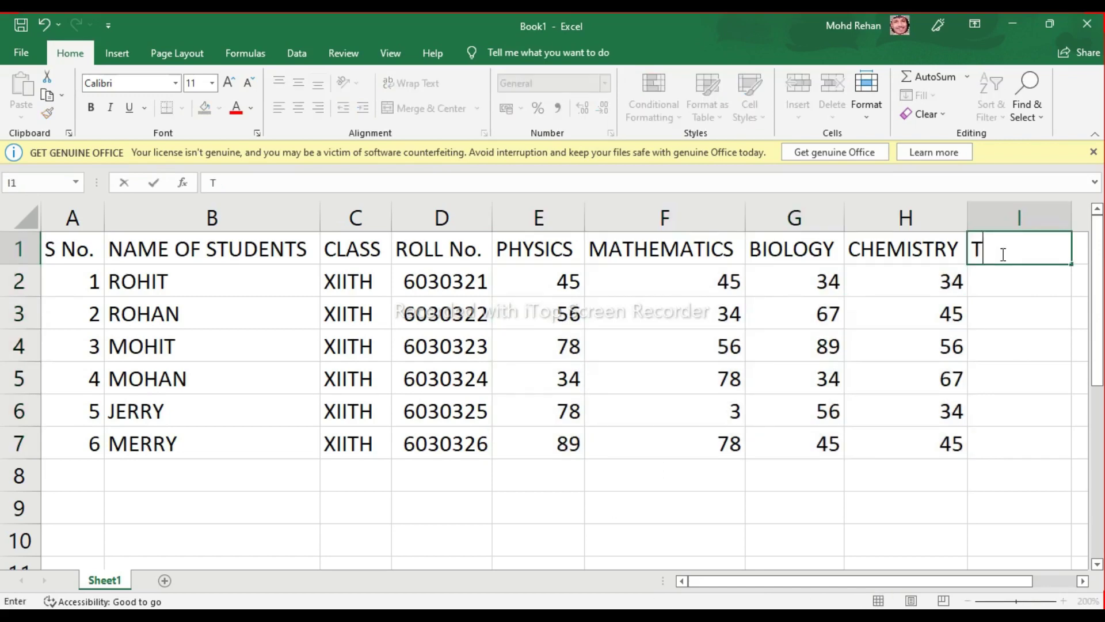
type("OTAL")
left_click(995, 308)
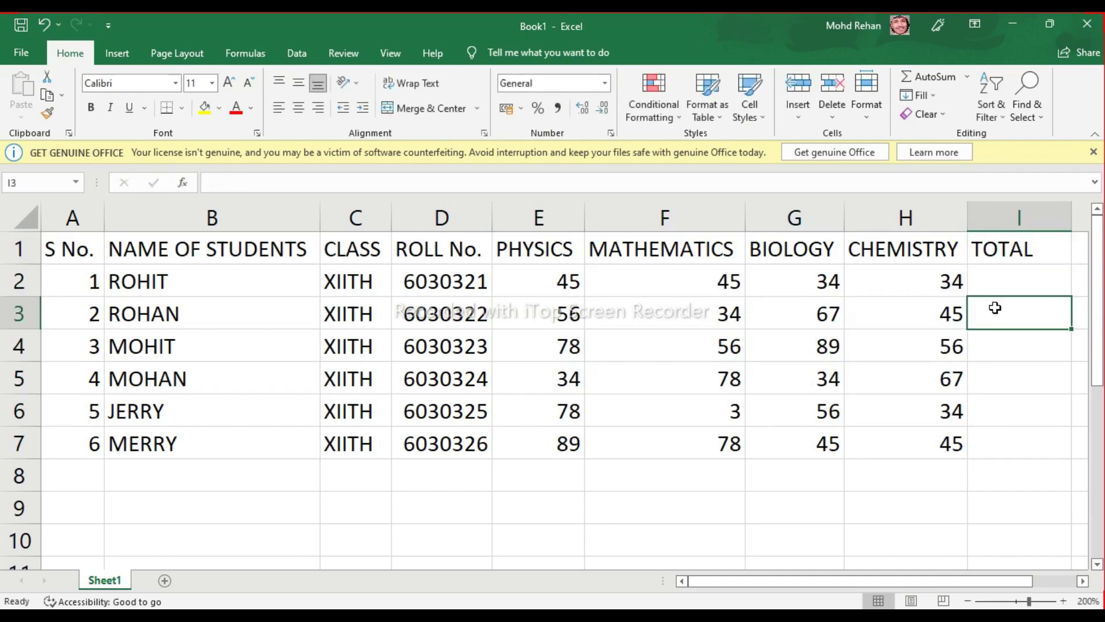